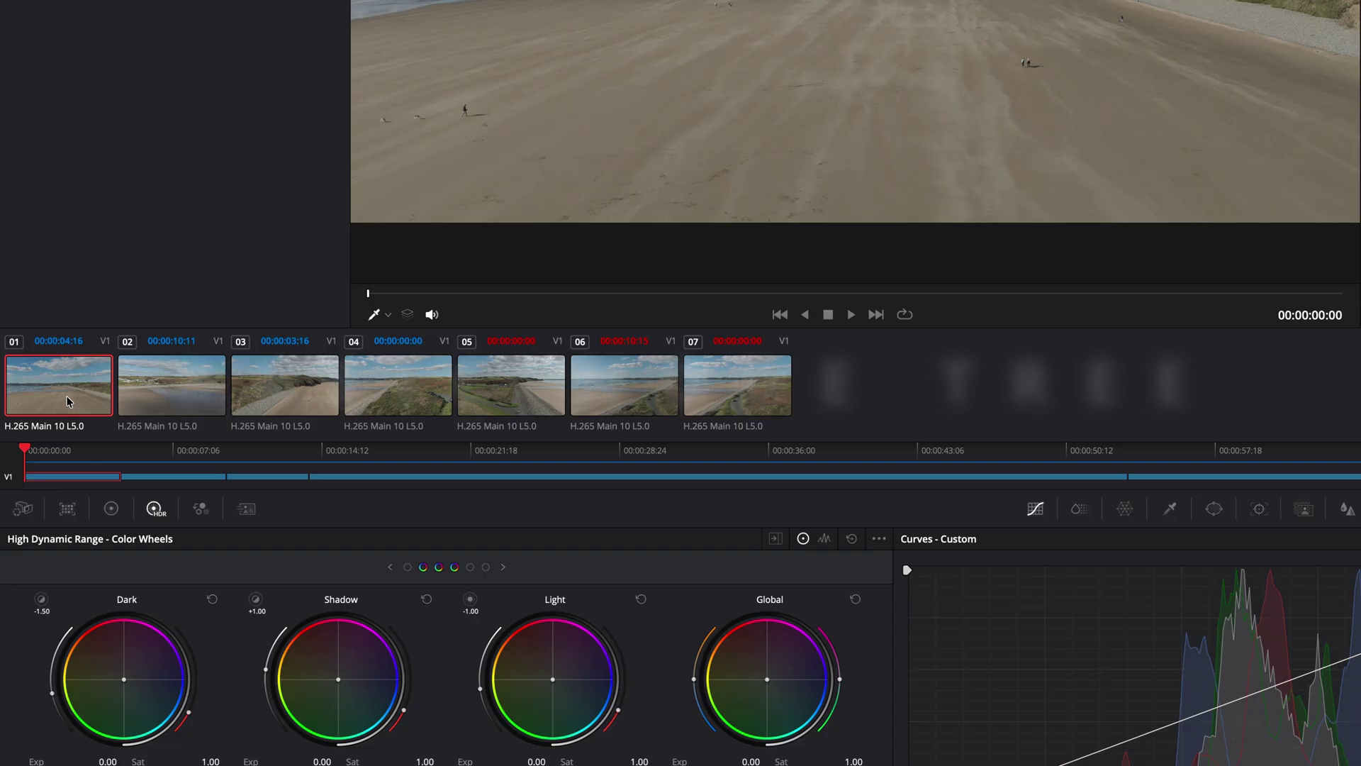
Group all seven clips as 'Dlog M' and apply the saved Rec 709 grade still to the group
drag(329, 409, 757, 409)
right_click(757, 409)
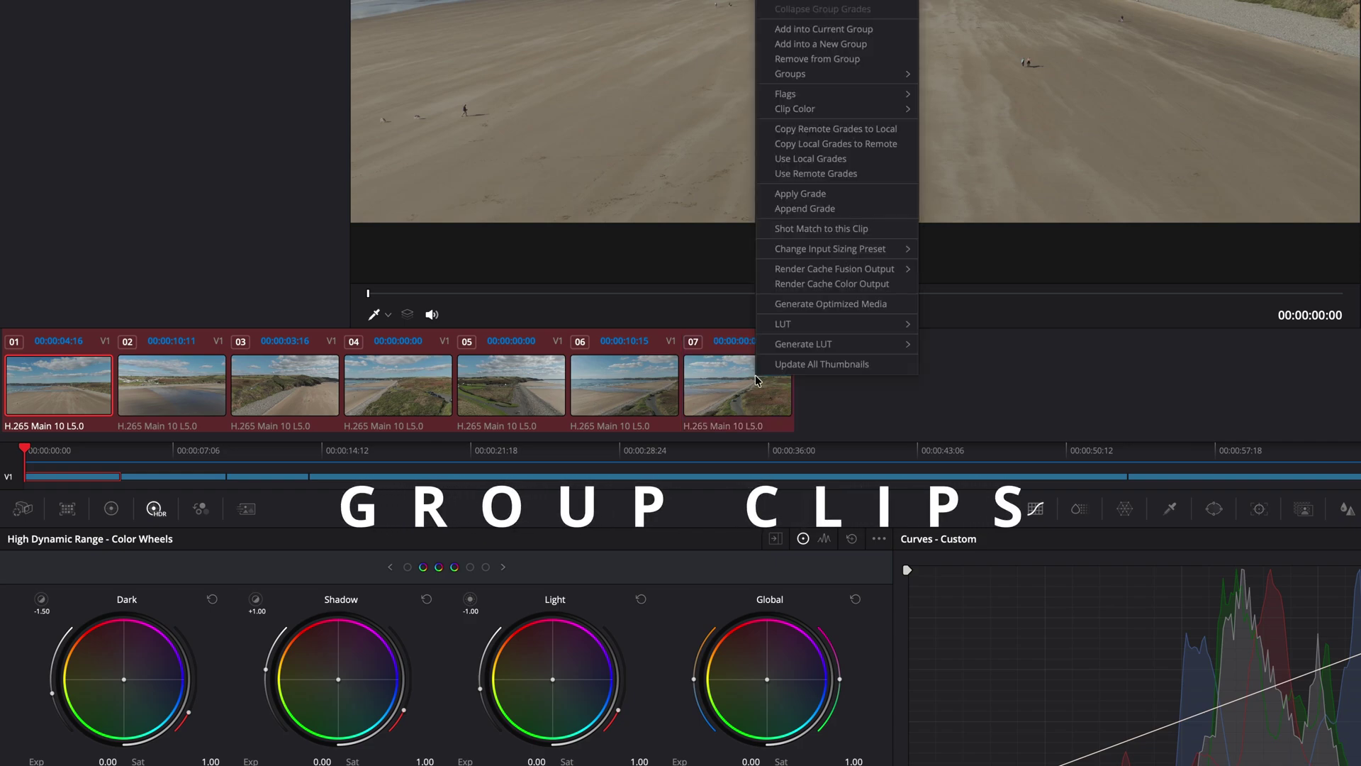
click(823, 44)
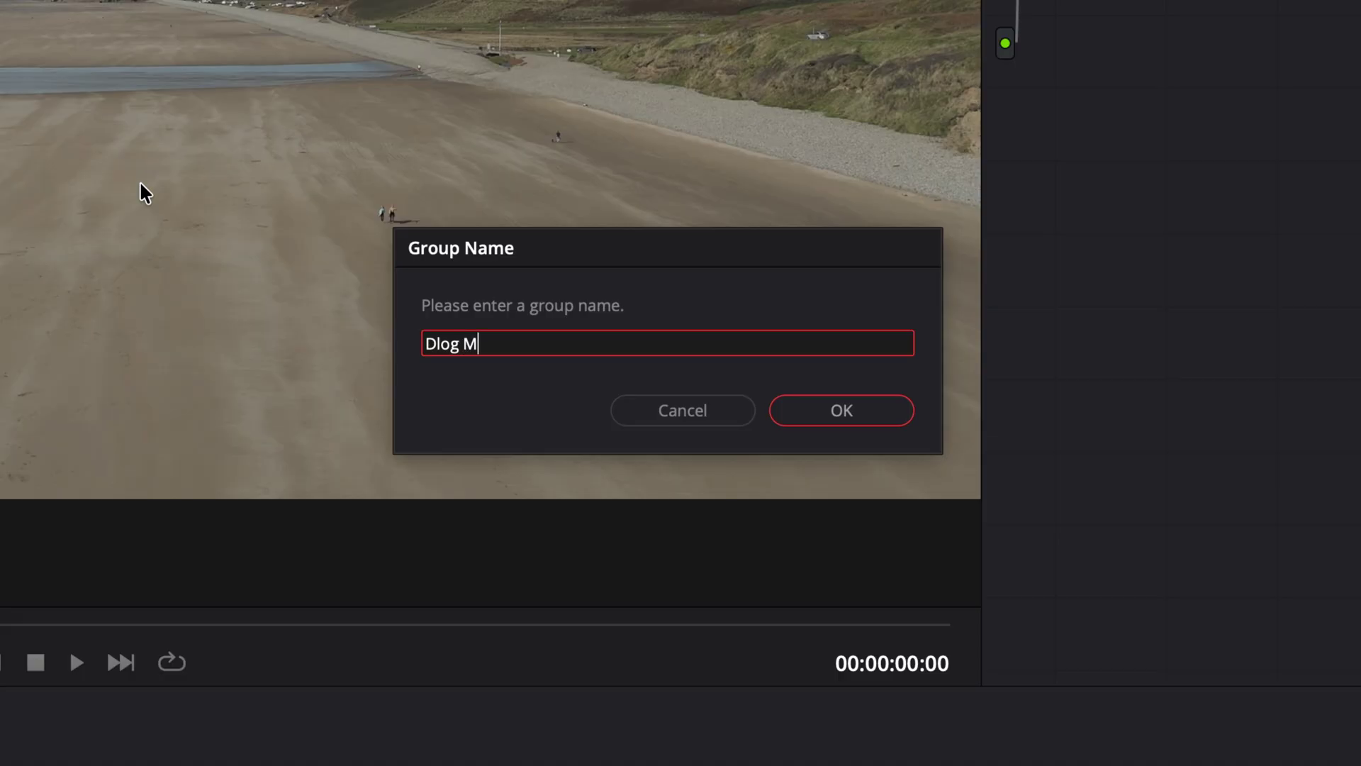
click(842, 411)
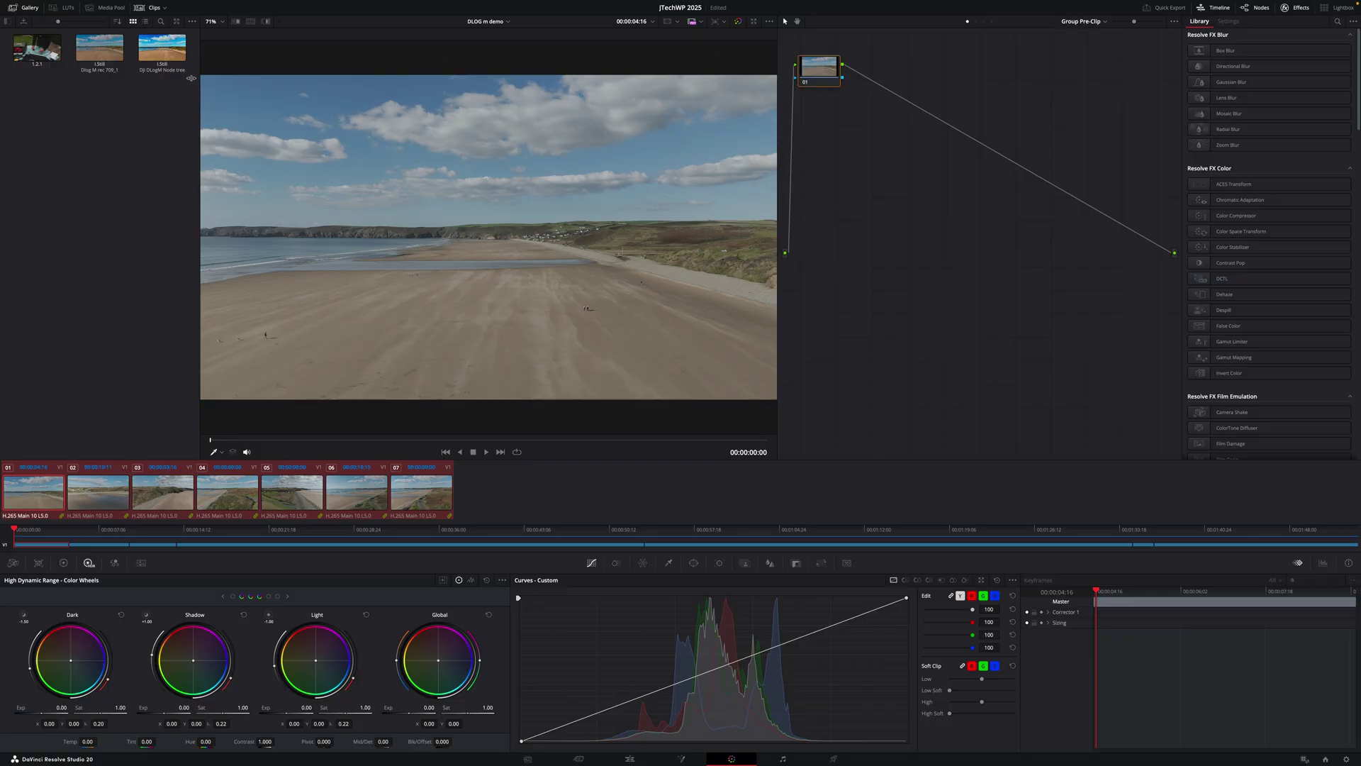
right_click(98, 54)
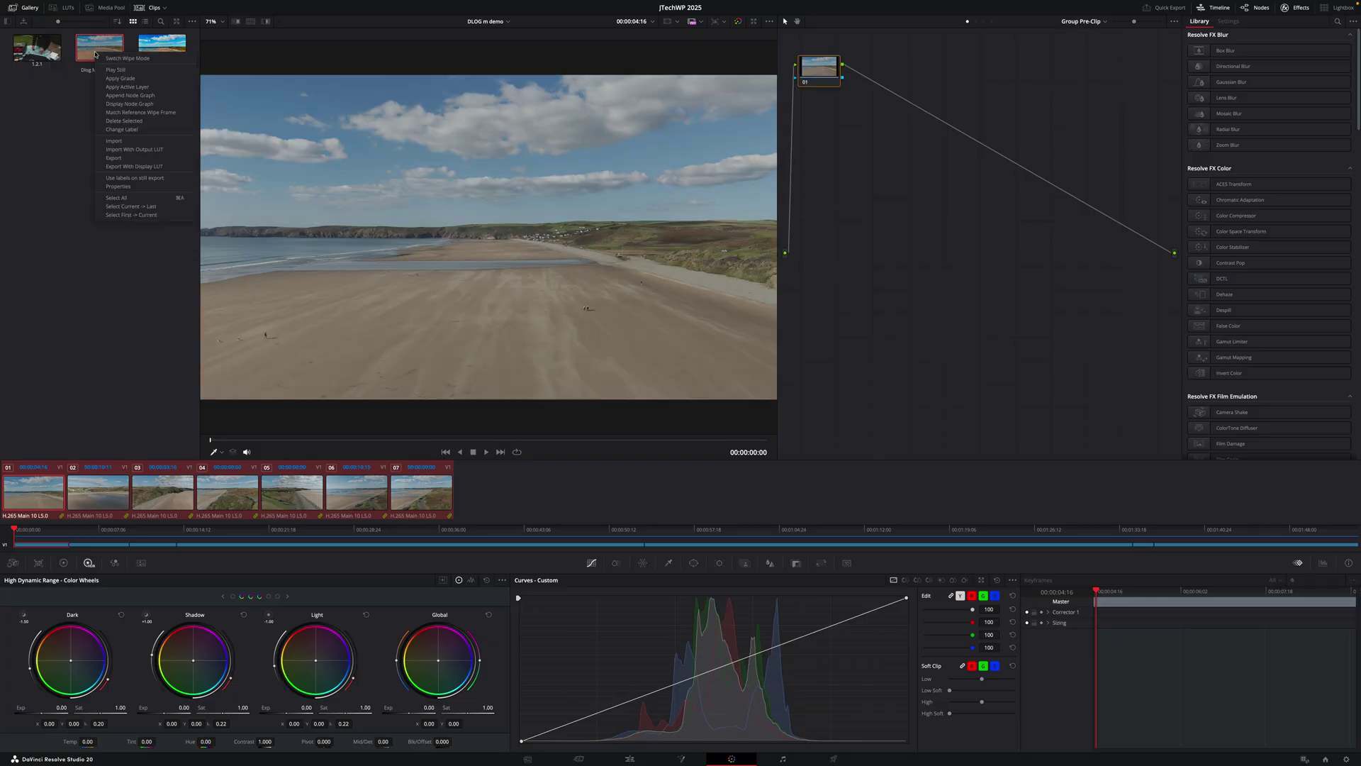
click(120, 78)
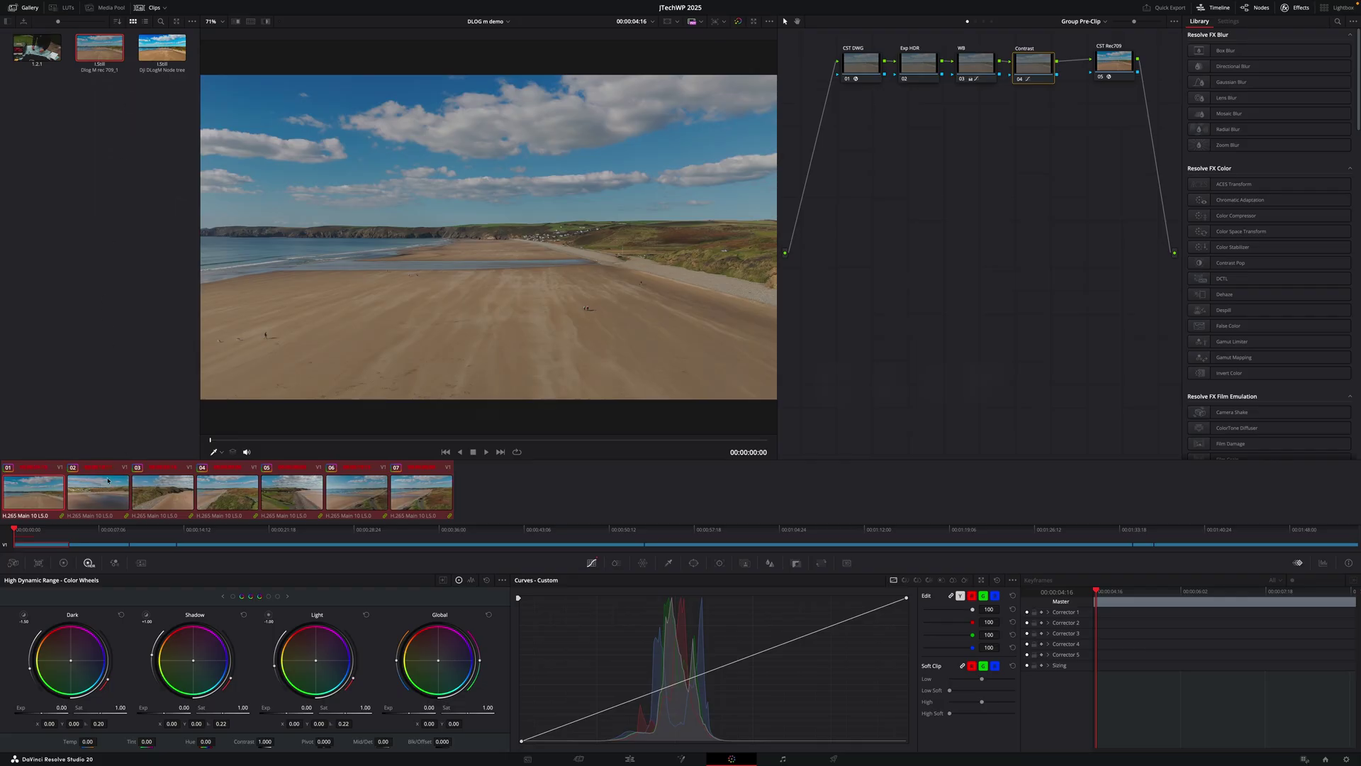
Label clip 05's node 'Shadows' and start exporting the gallery grade still
click(291, 498)
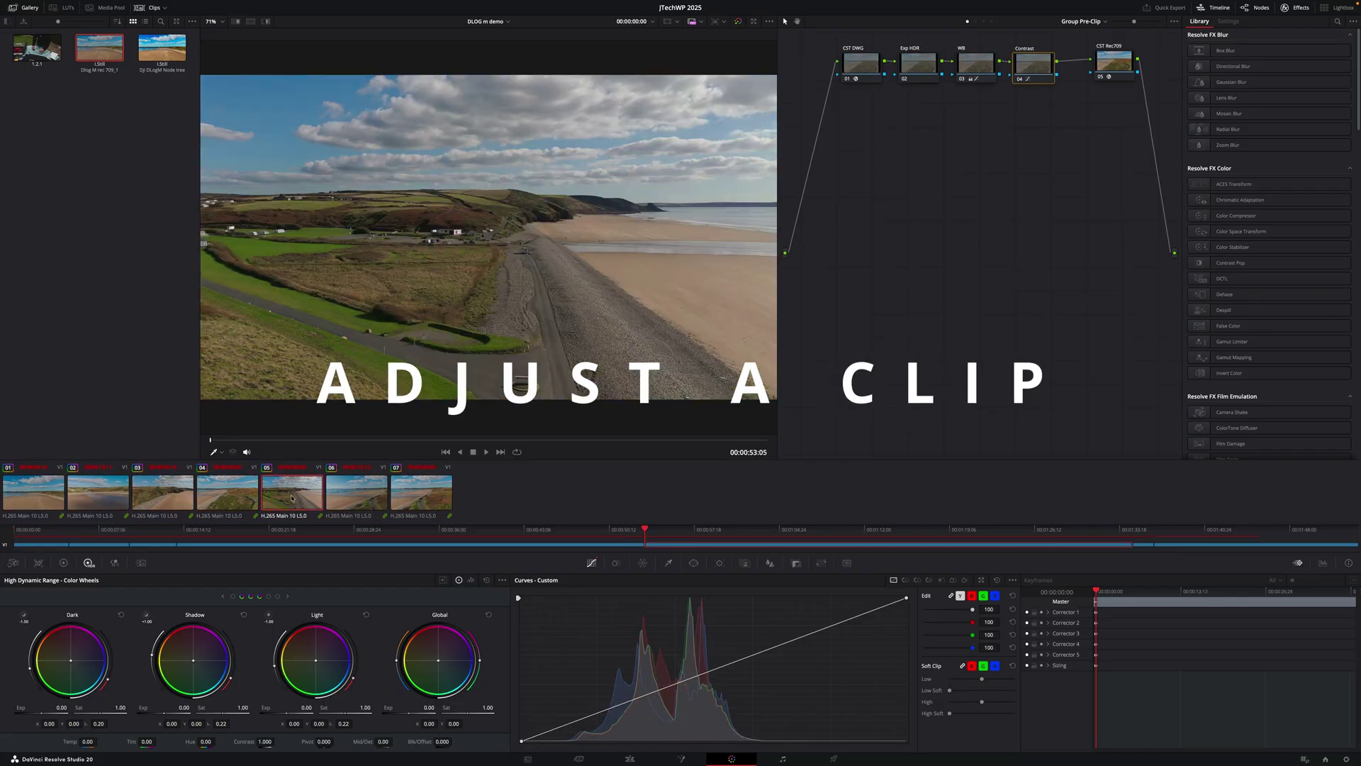
right_click(817, 72)
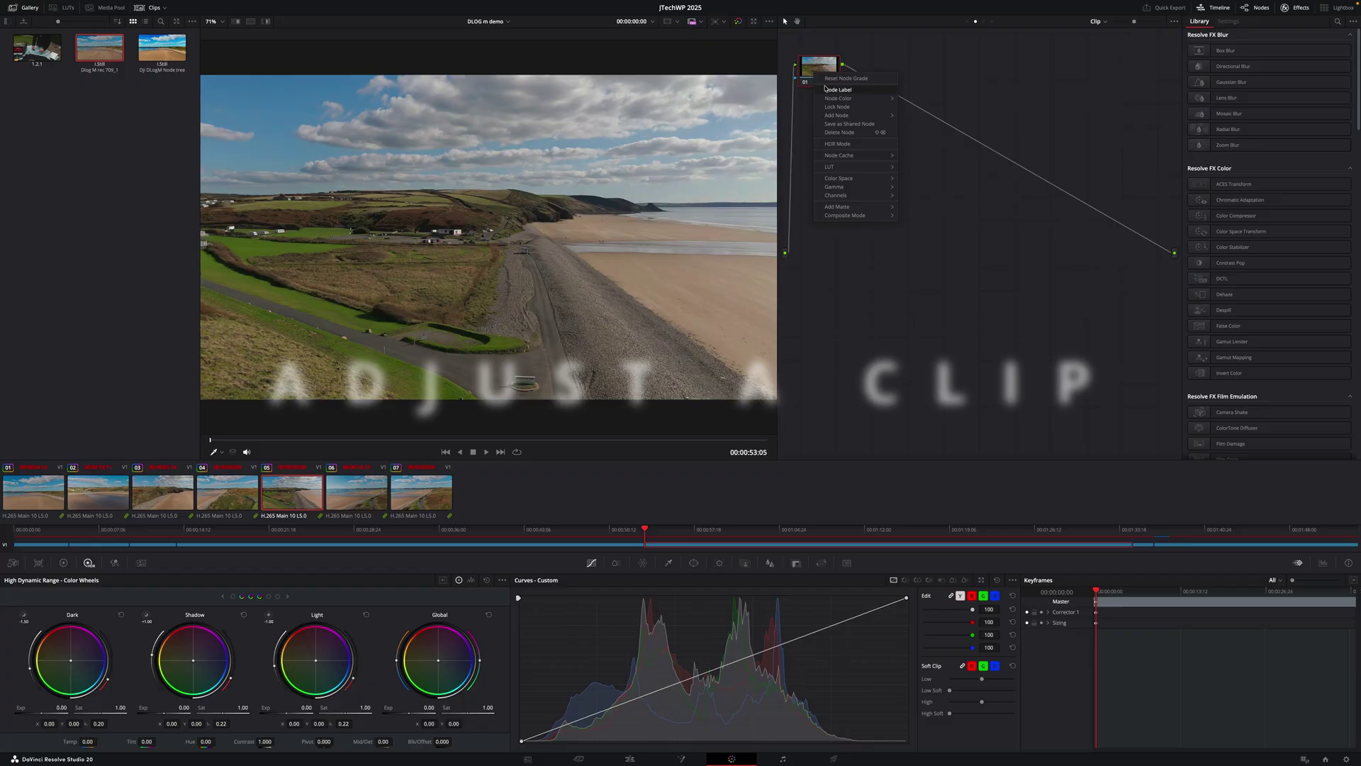
click(825, 89)
text(Shad)
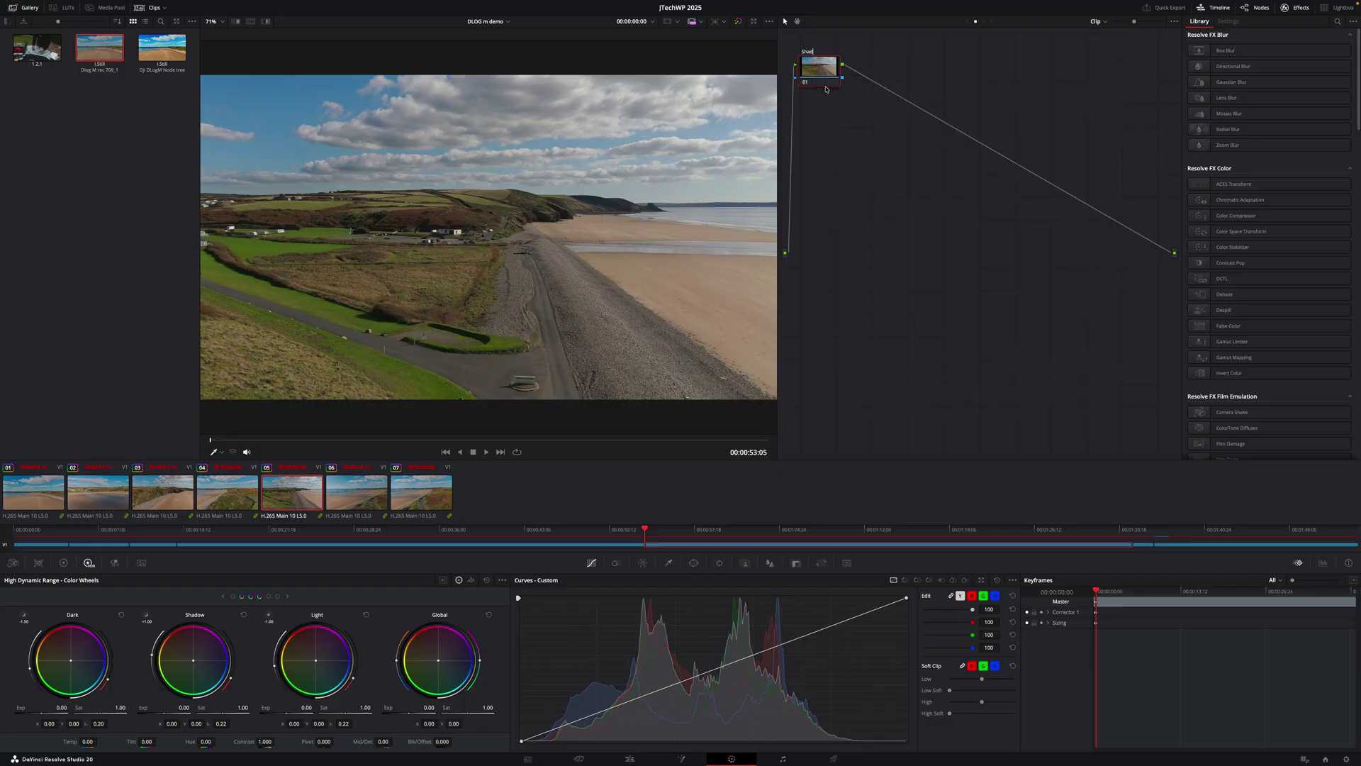
text(ows)
key(Return)
right_click(101, 45)
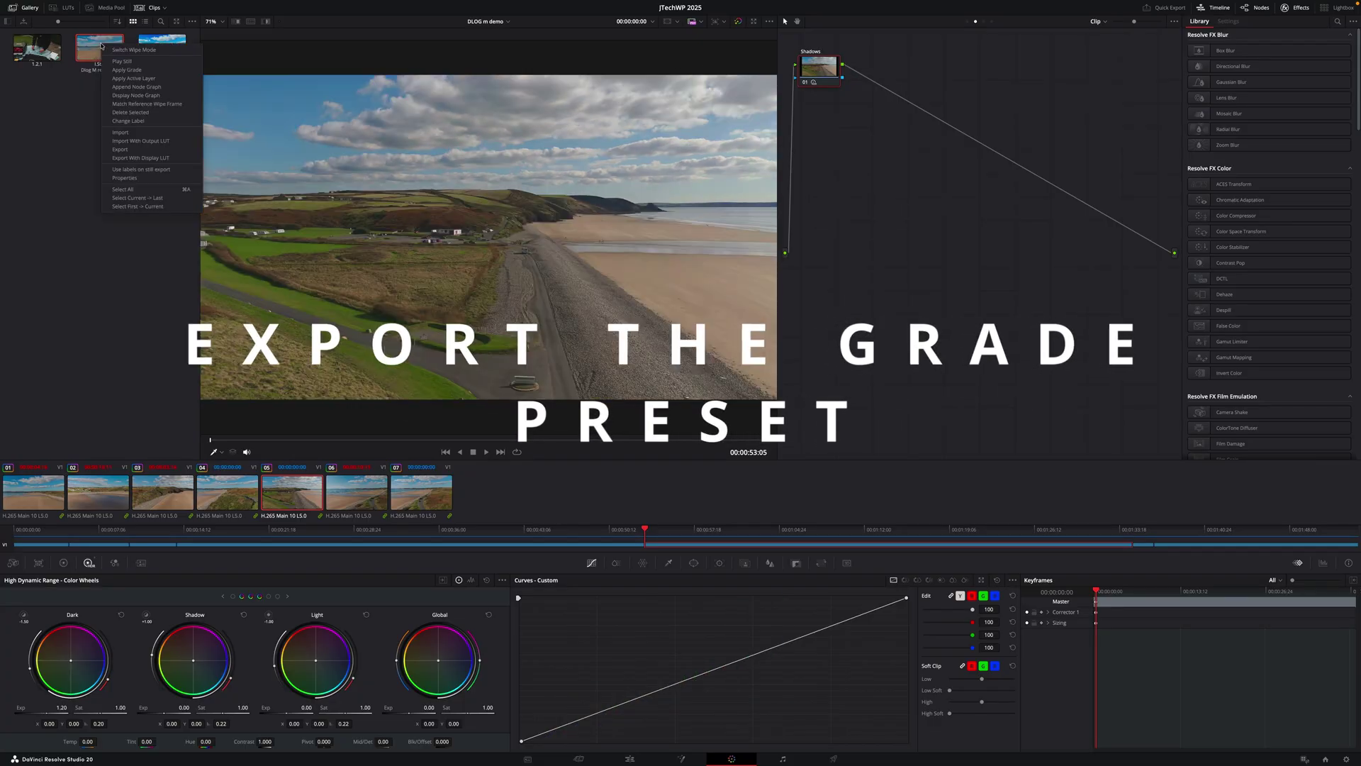
click(141, 149)
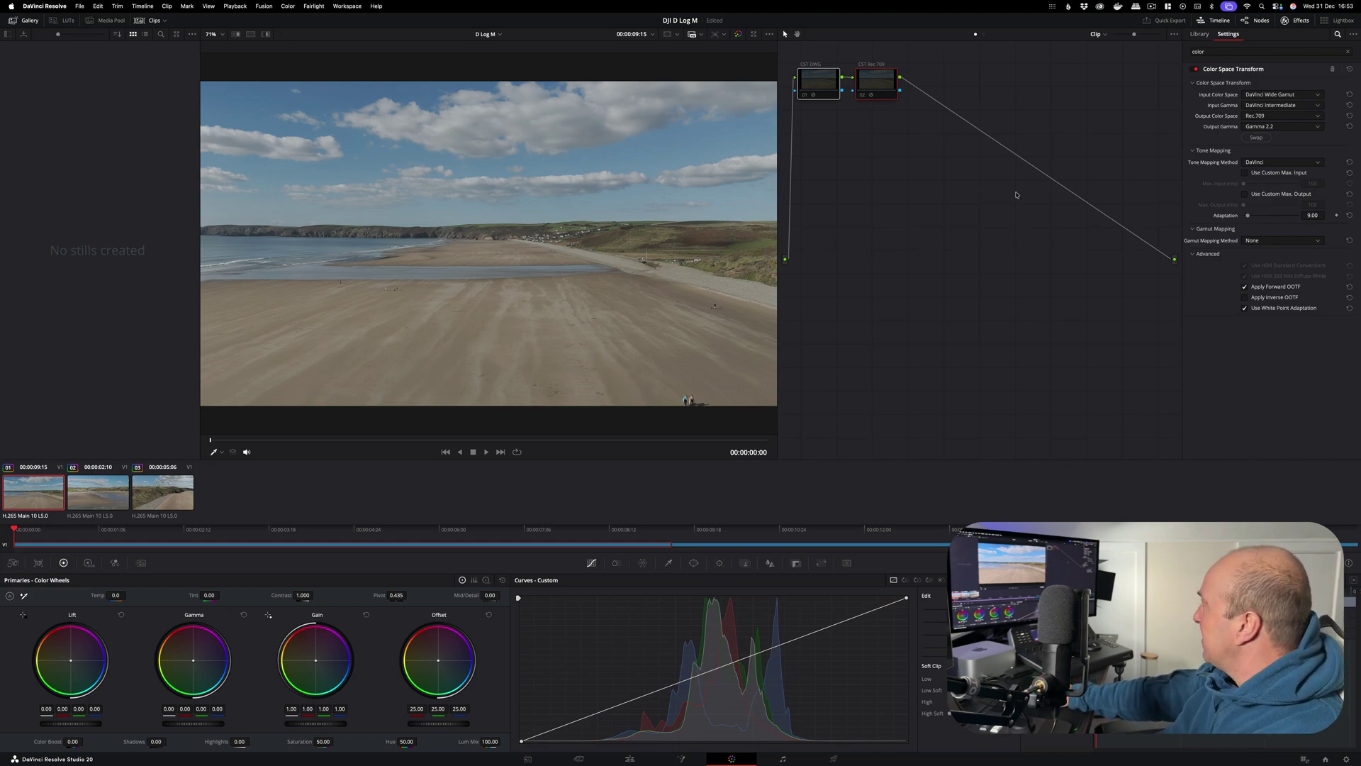
click(890, 157)
click(804, 91)
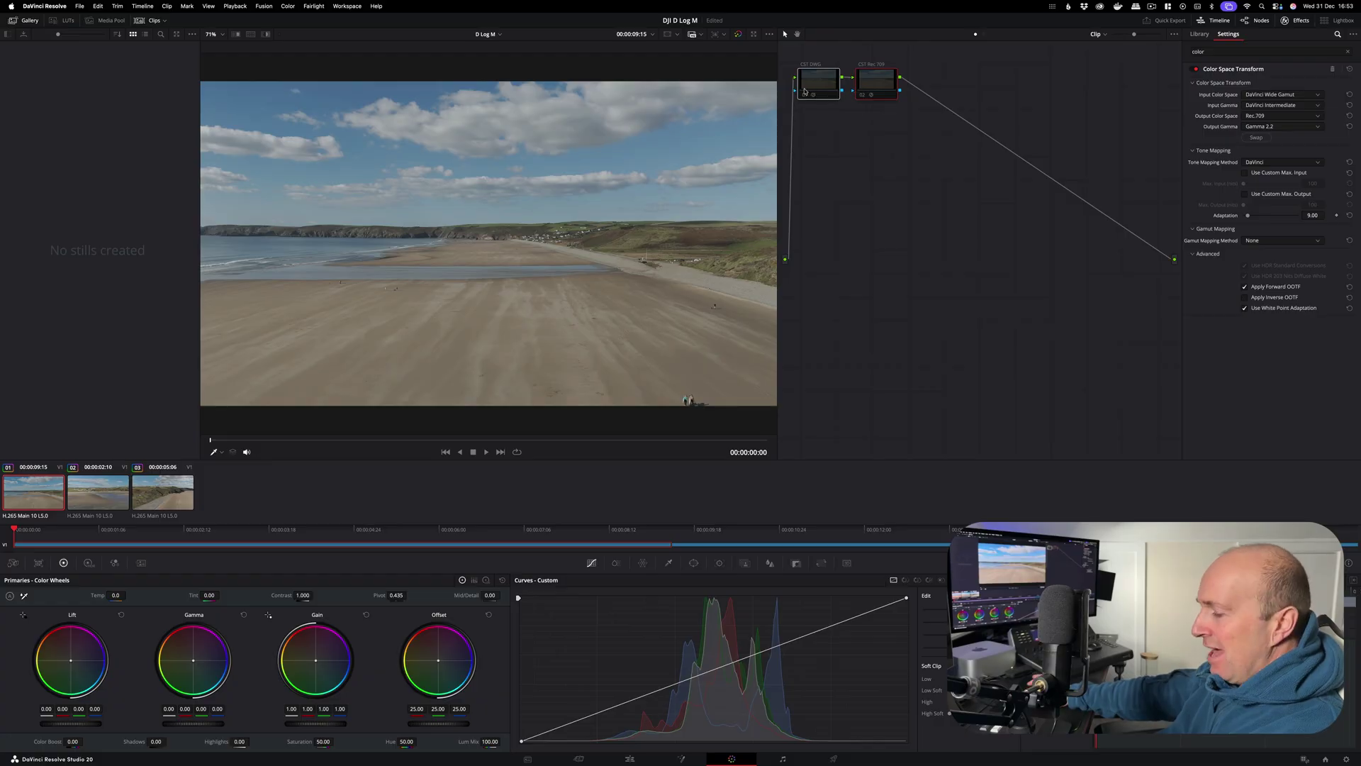
click(805, 91)
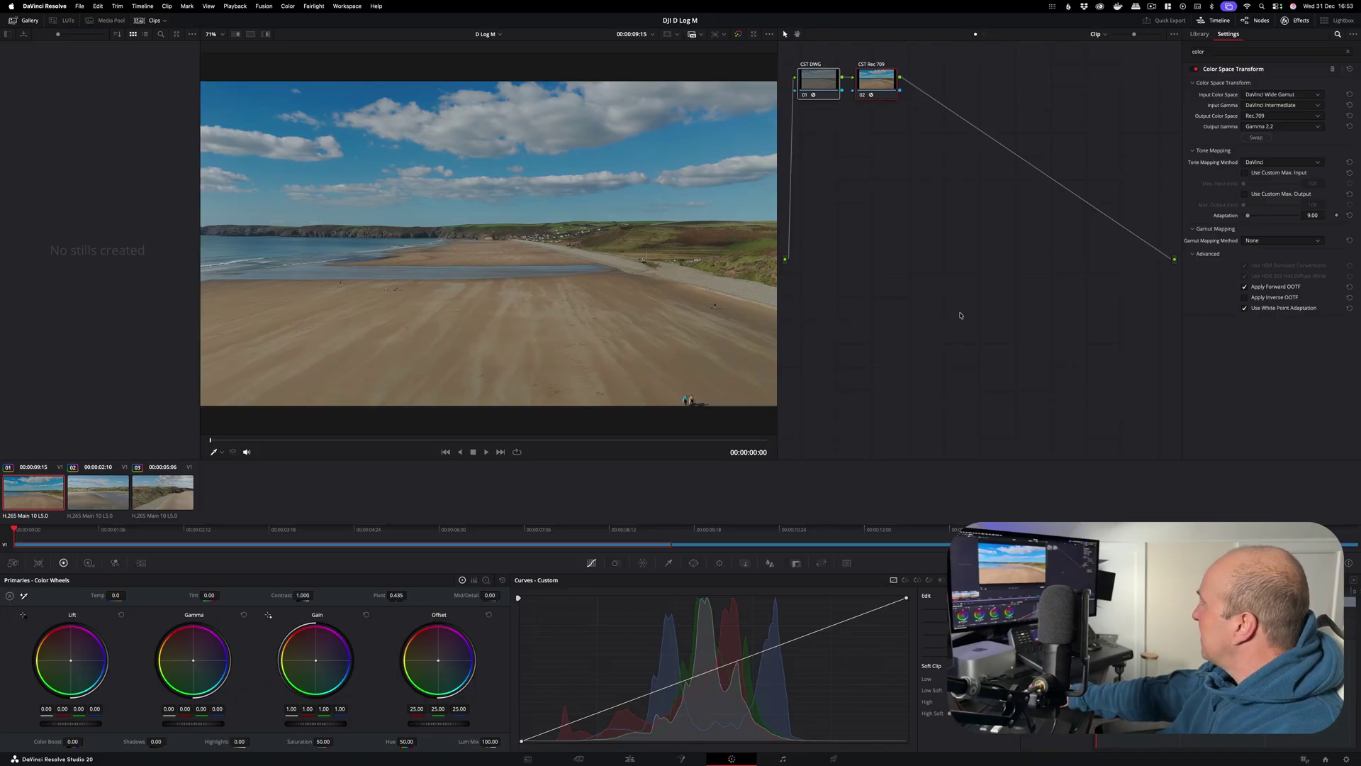
key(shift+d)
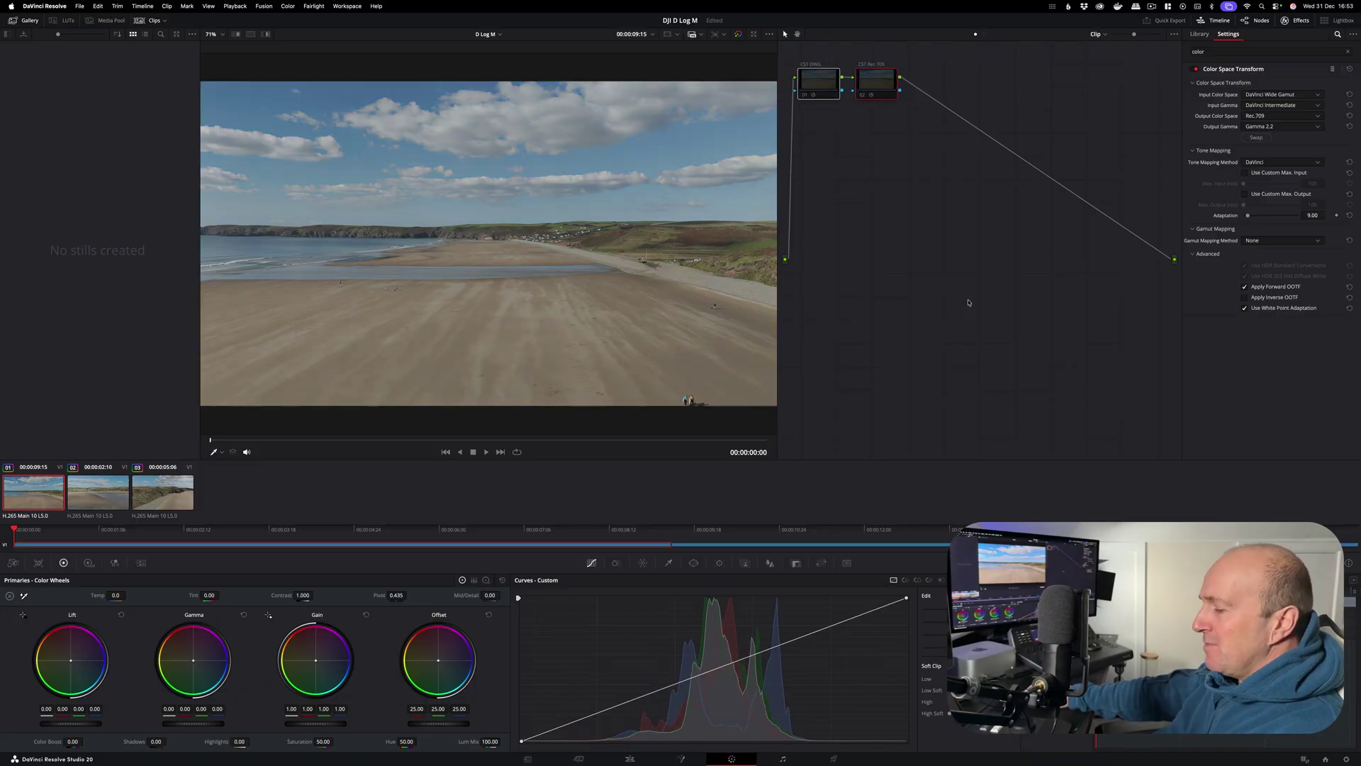
mouse_move(1344, 745)
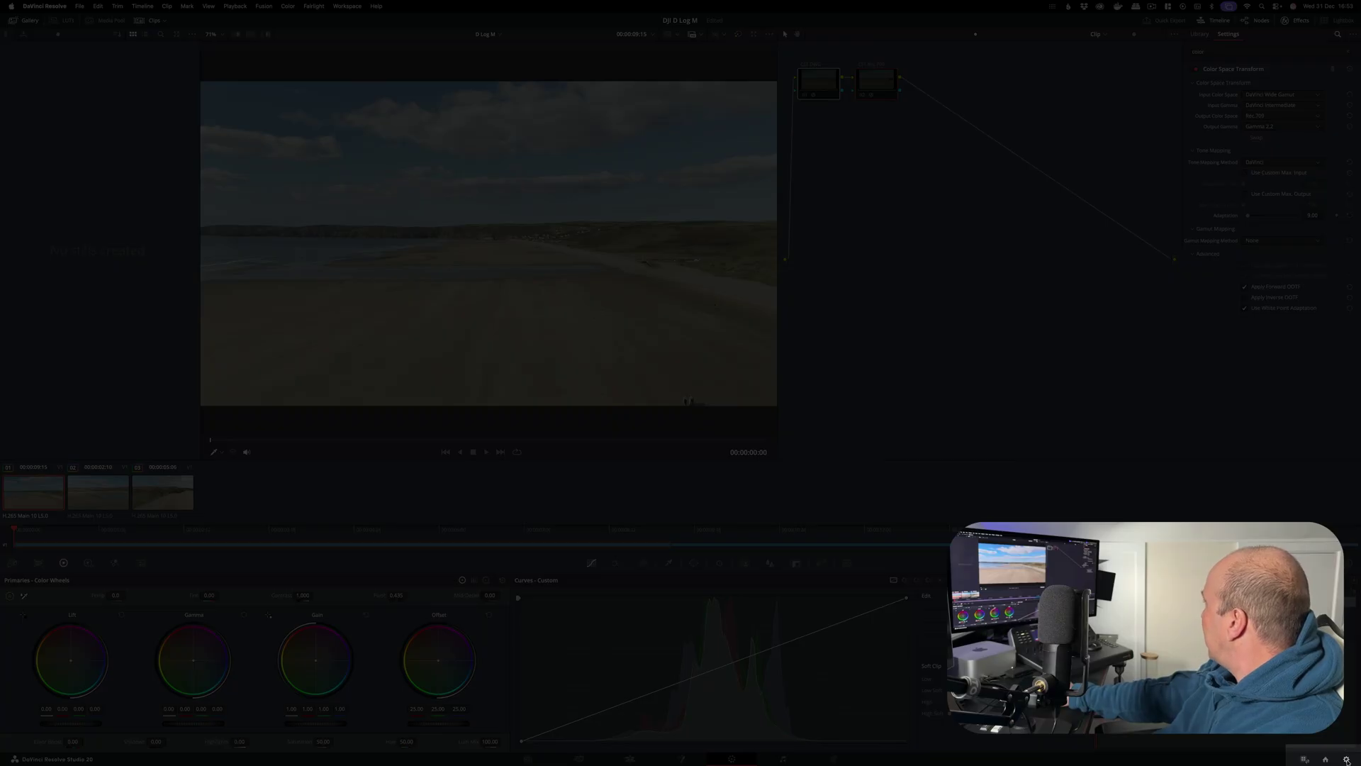
click(1347, 760)
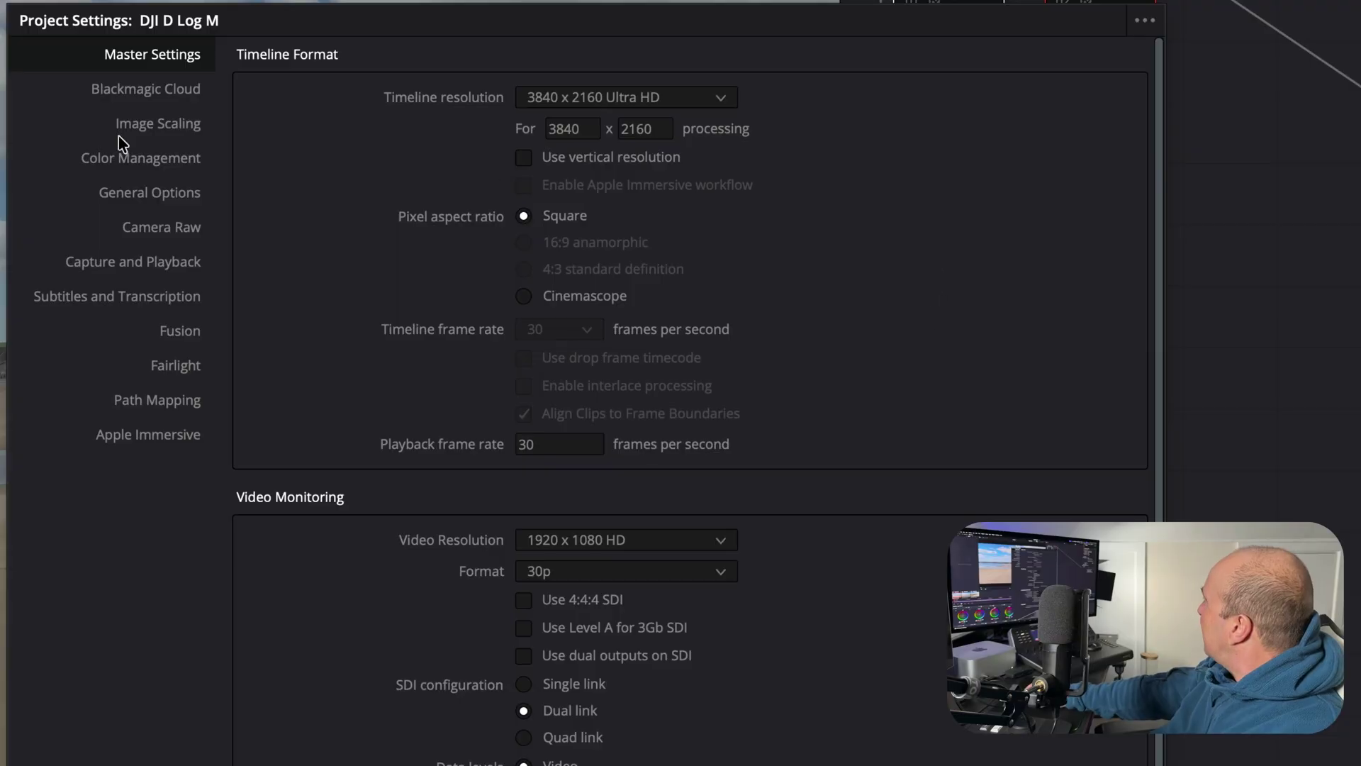
click(156, 163)
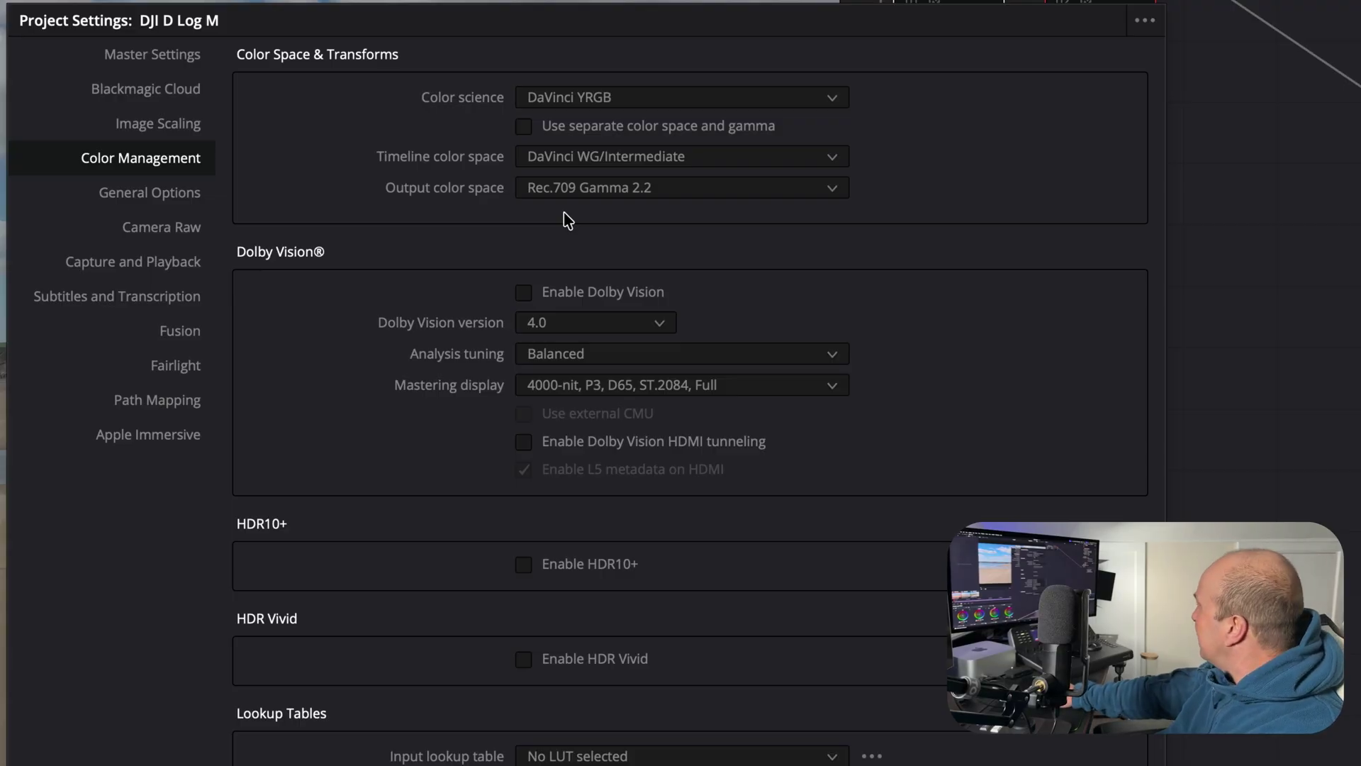
scroll(641, 245, down, 7)
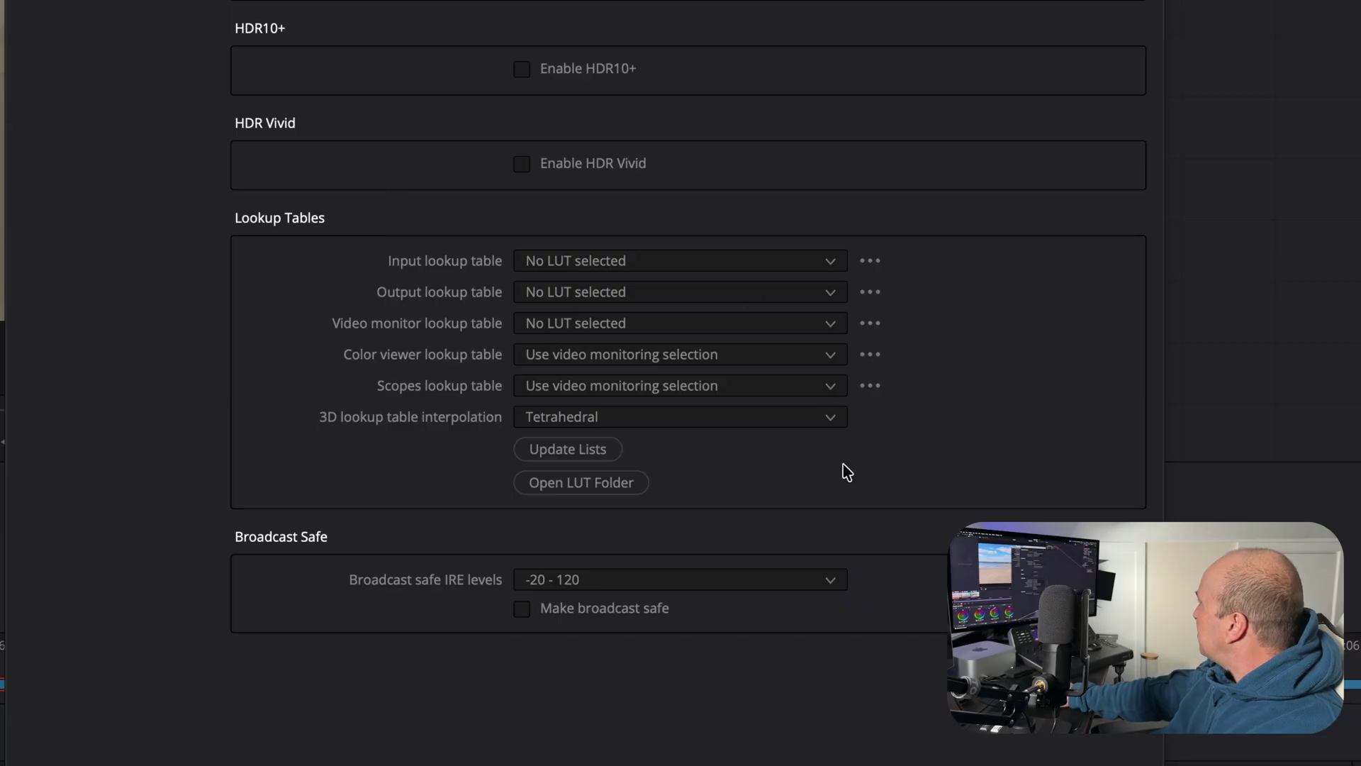
click(775, 419)
click(680, 445)
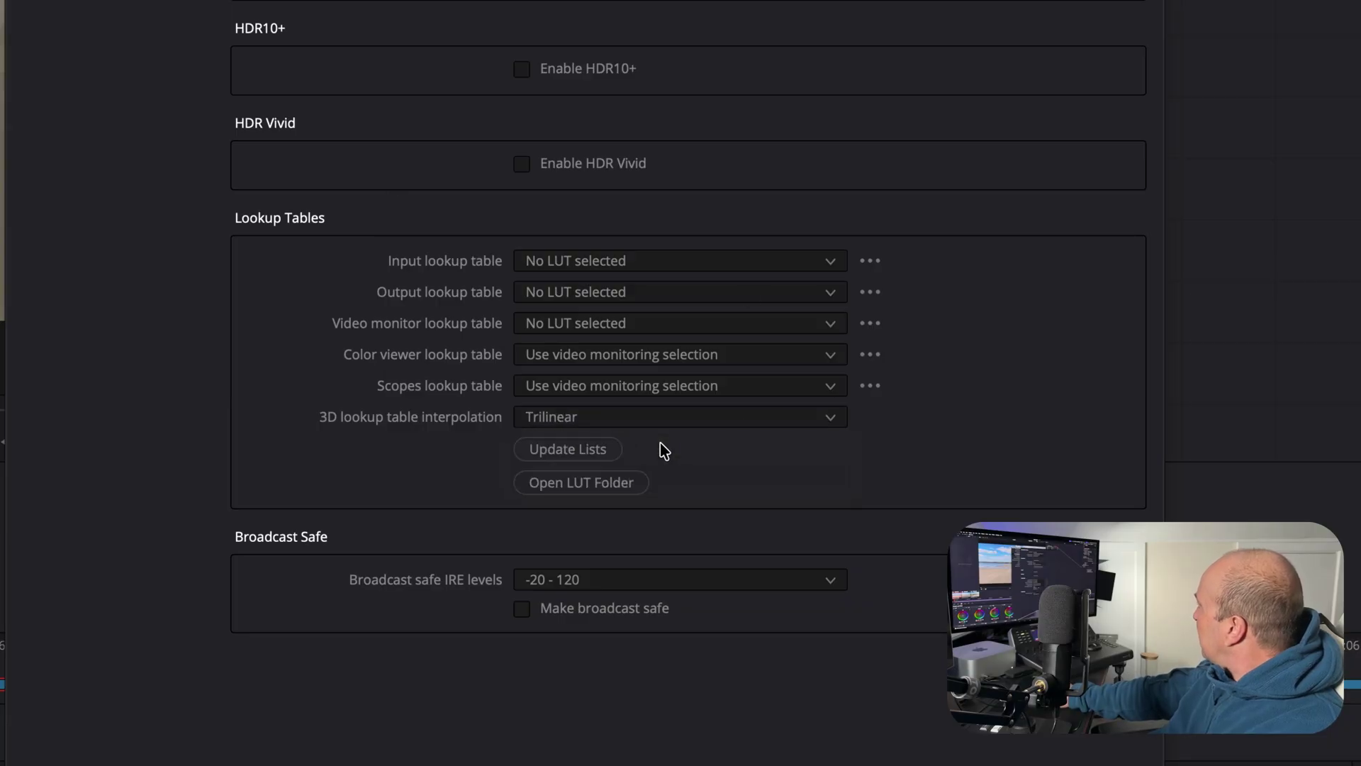
click(602, 425)
click(596, 471)
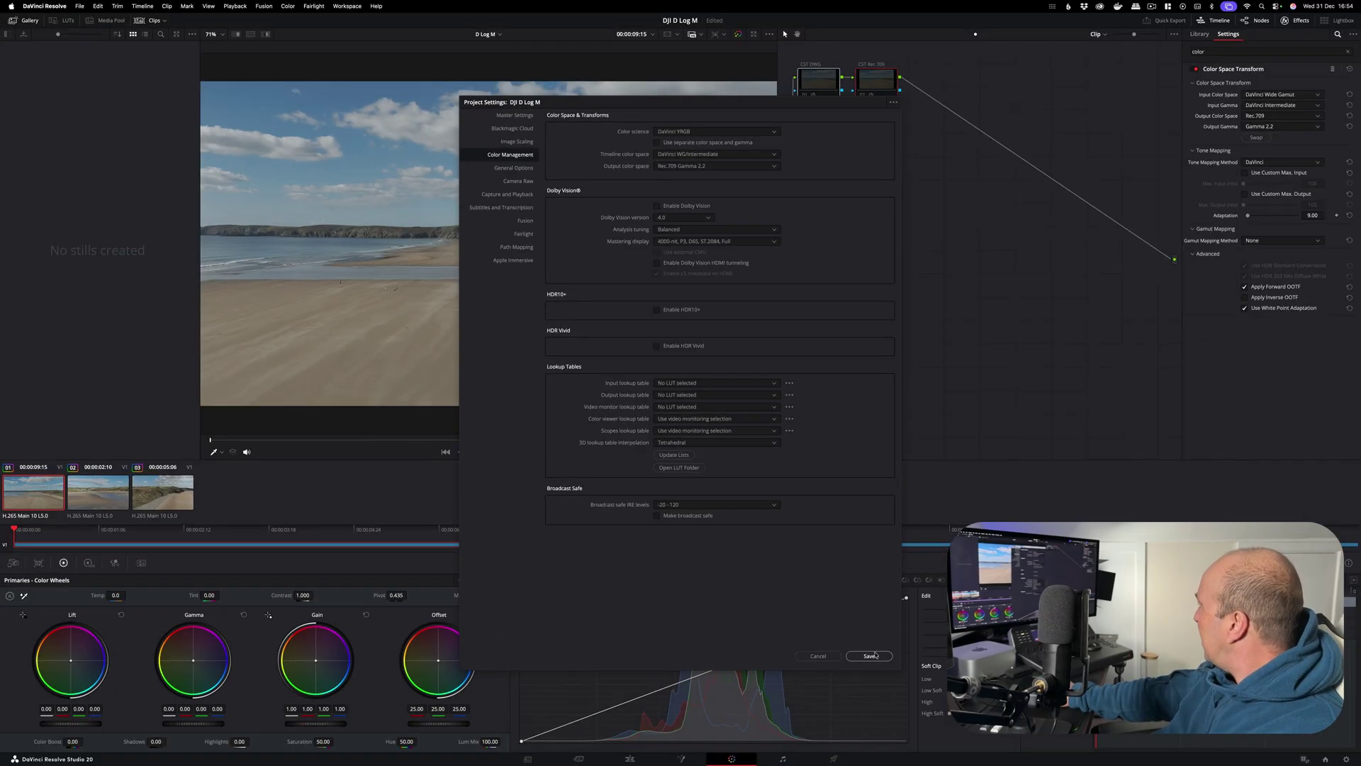
click(870, 656)
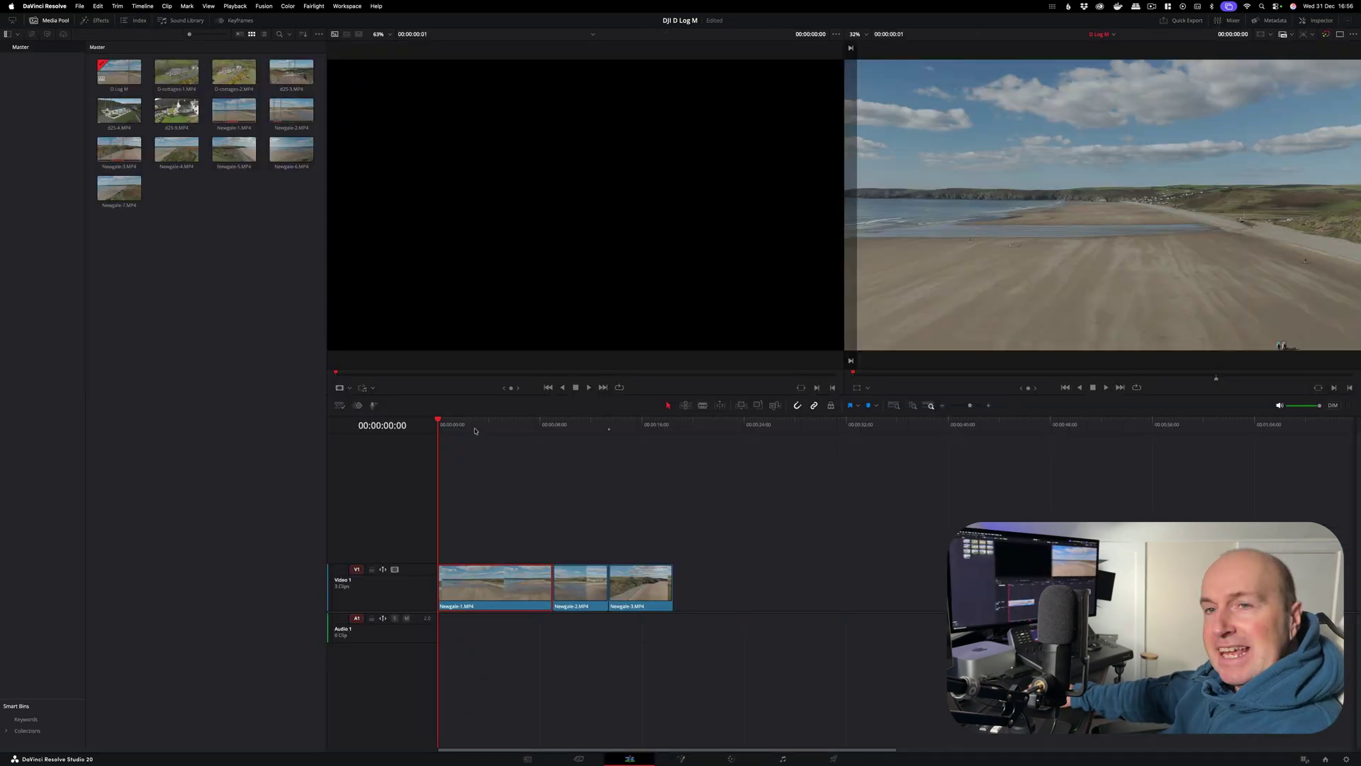
Scrub the Edit timeline, then switch to the Color page with the effects library shown
drag(517, 426, 478, 425)
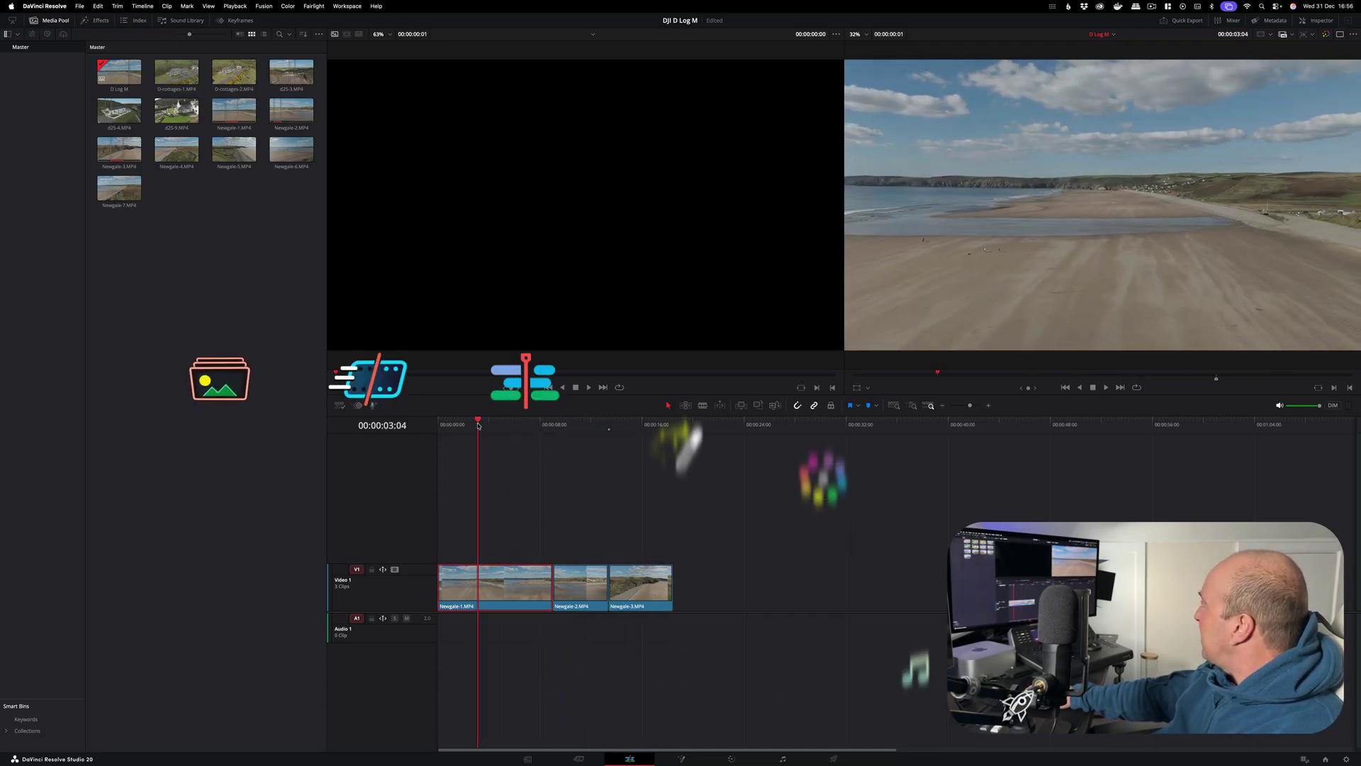
click(730, 760)
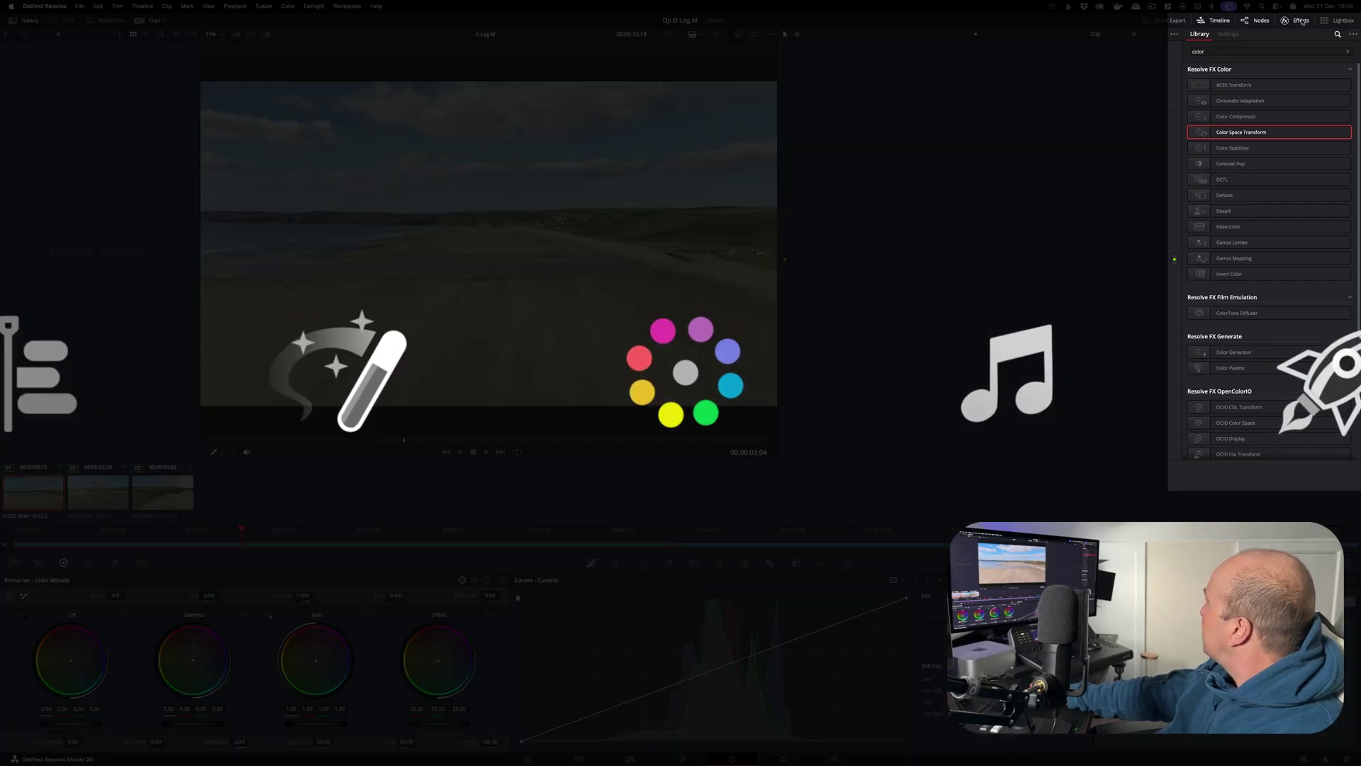
click(1300, 21)
click(1300, 22)
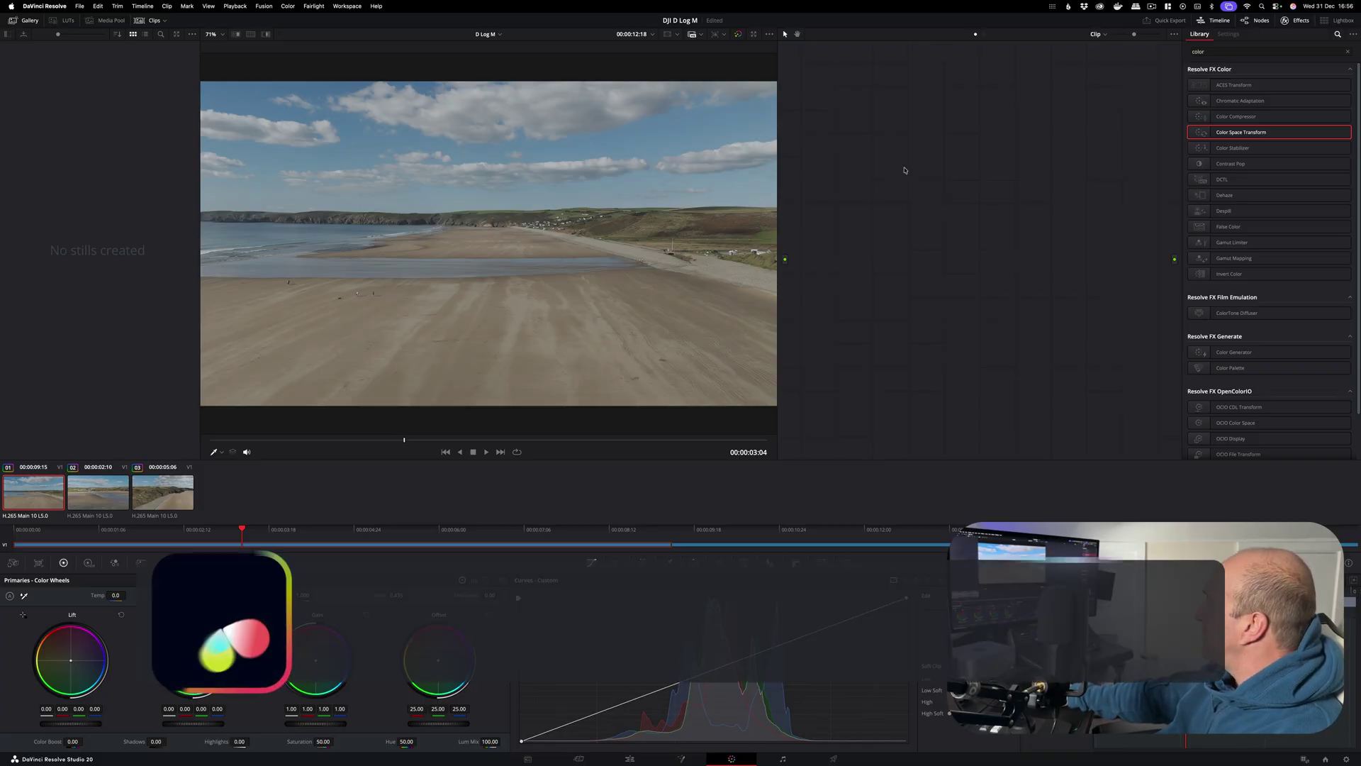
Add a serial node, search effects for 'color', and drop Color Space Transform onto nodes 01 and 02
key(alt+s)
key(alt+s)
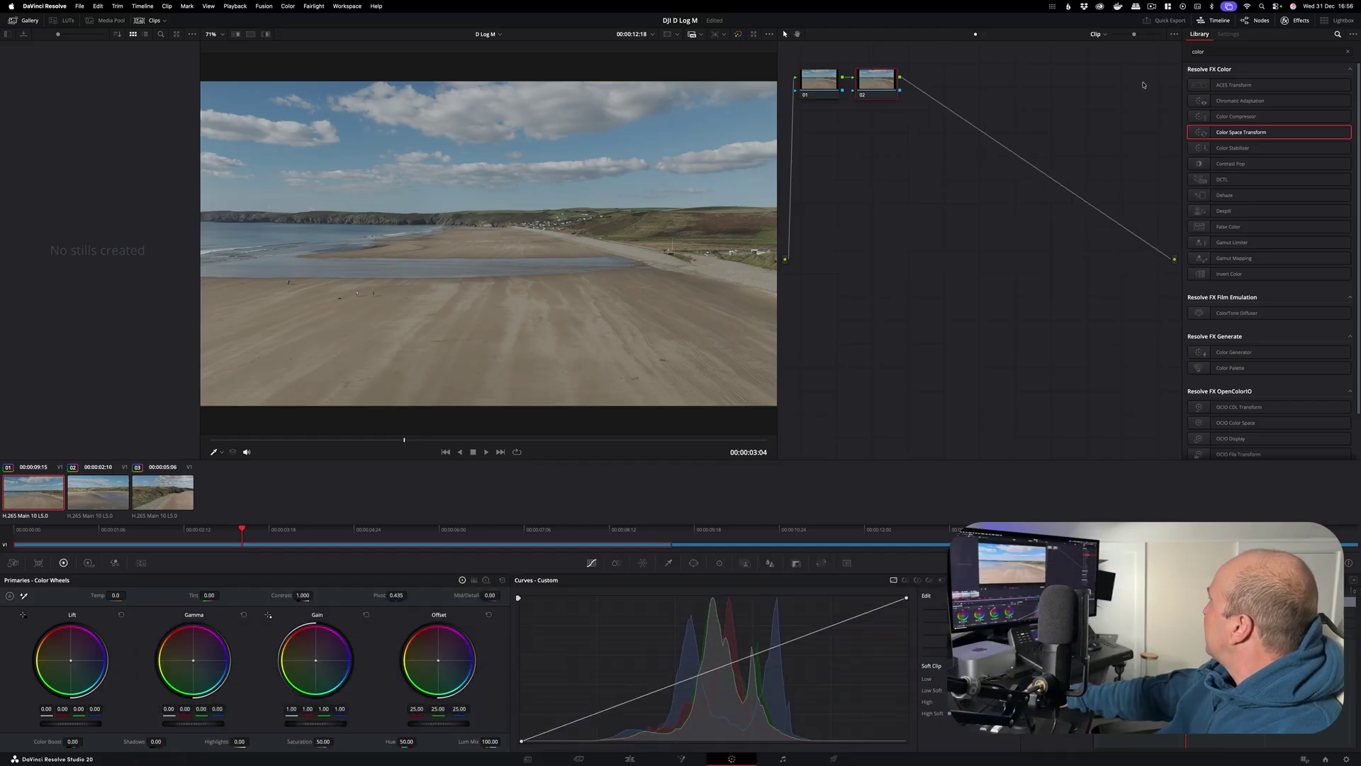
click(1337, 35)
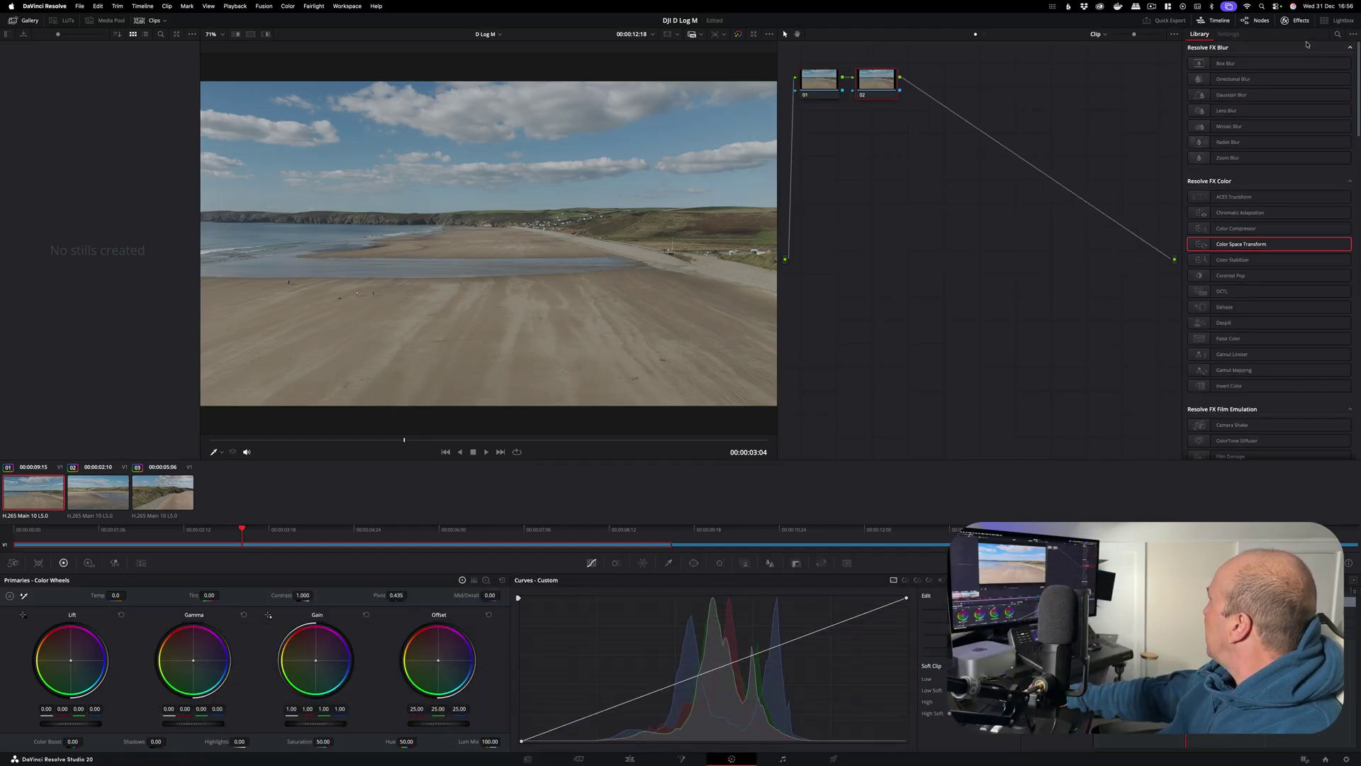
click(1337, 35)
text(c)
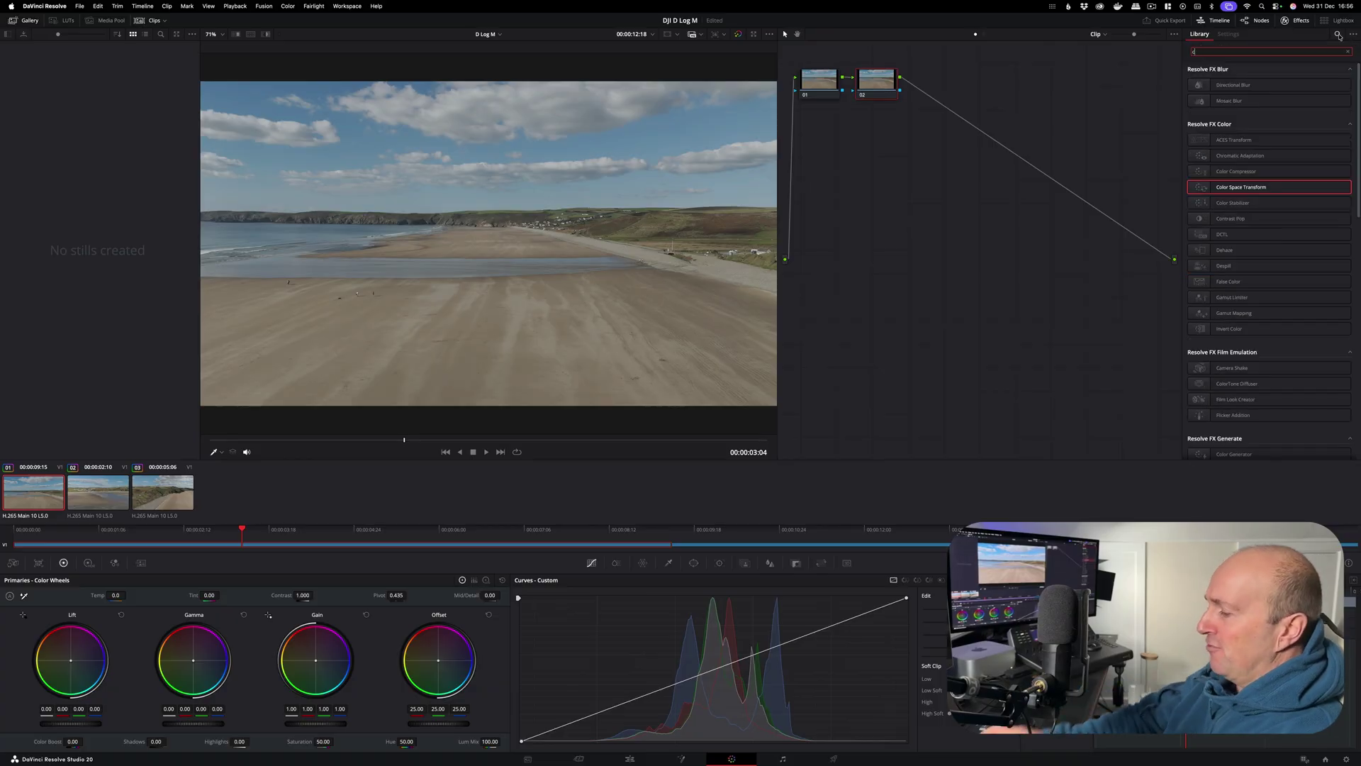
text(olor)
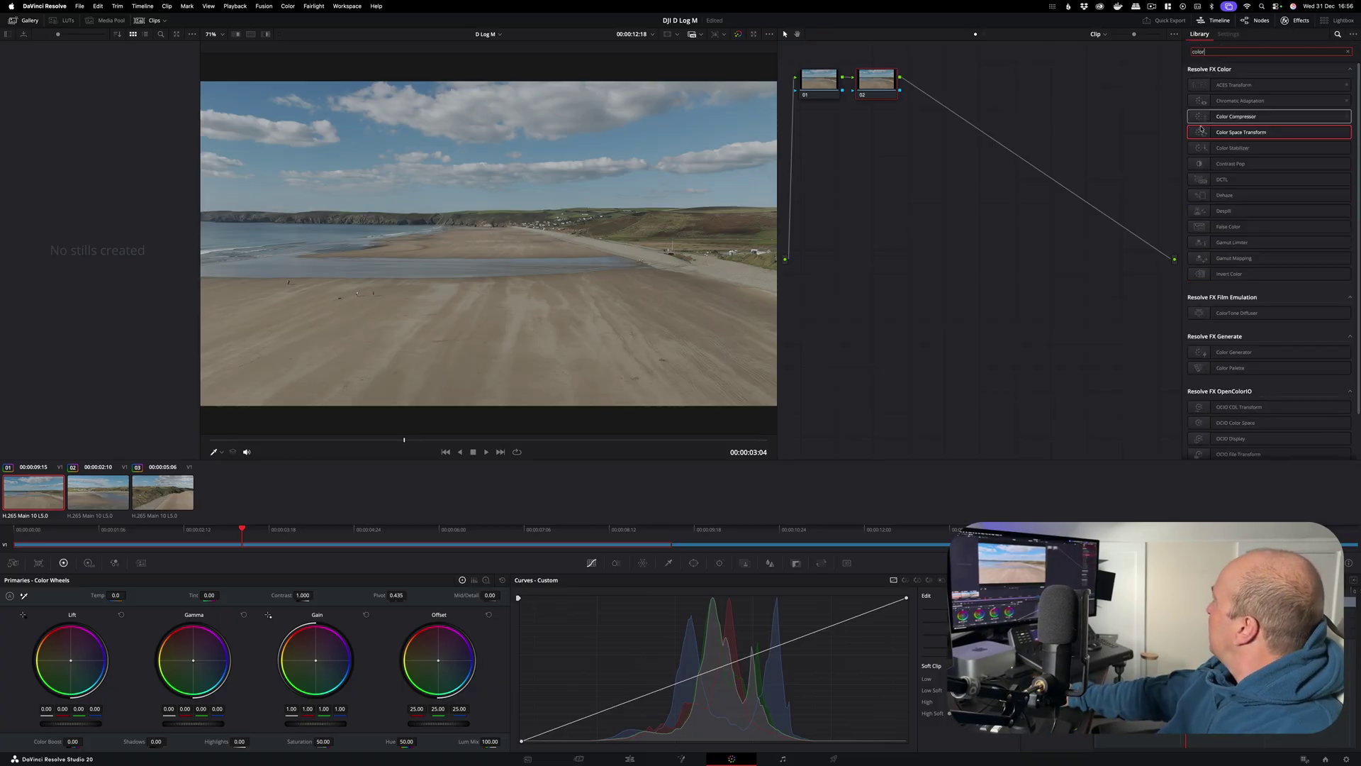
drag(1203, 133, 824, 92)
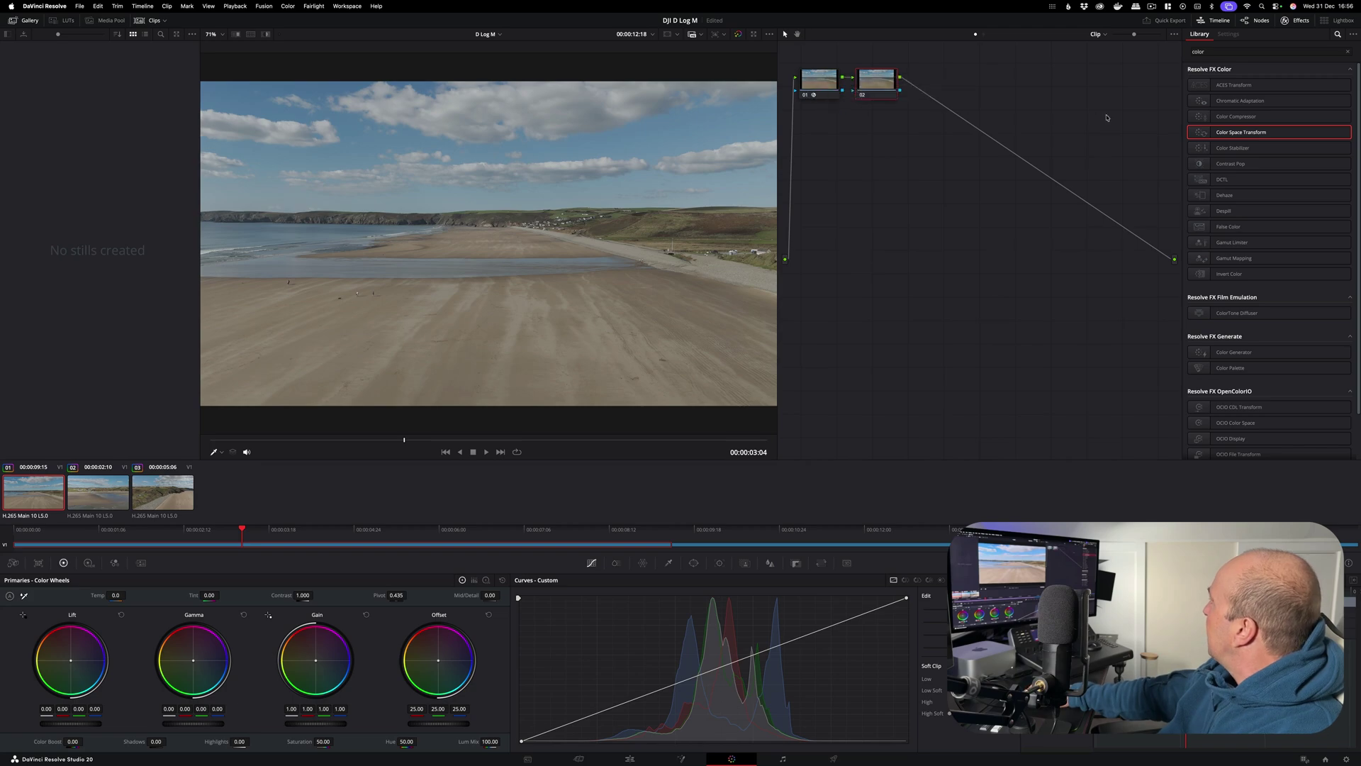
drag(1198, 134, 870, 88)
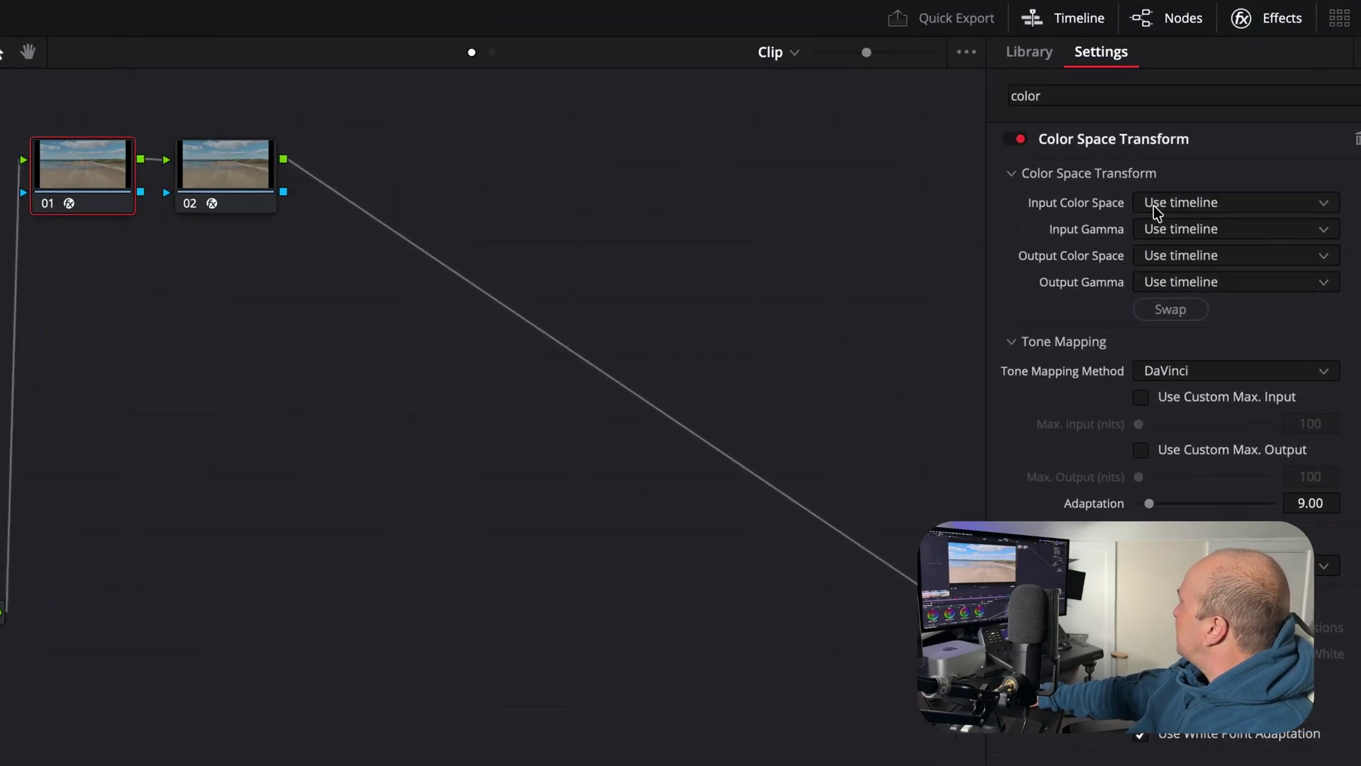
Set node 01's CST input to DJI D-Gamut color space with Rec.709 gamma
click(1250, 94)
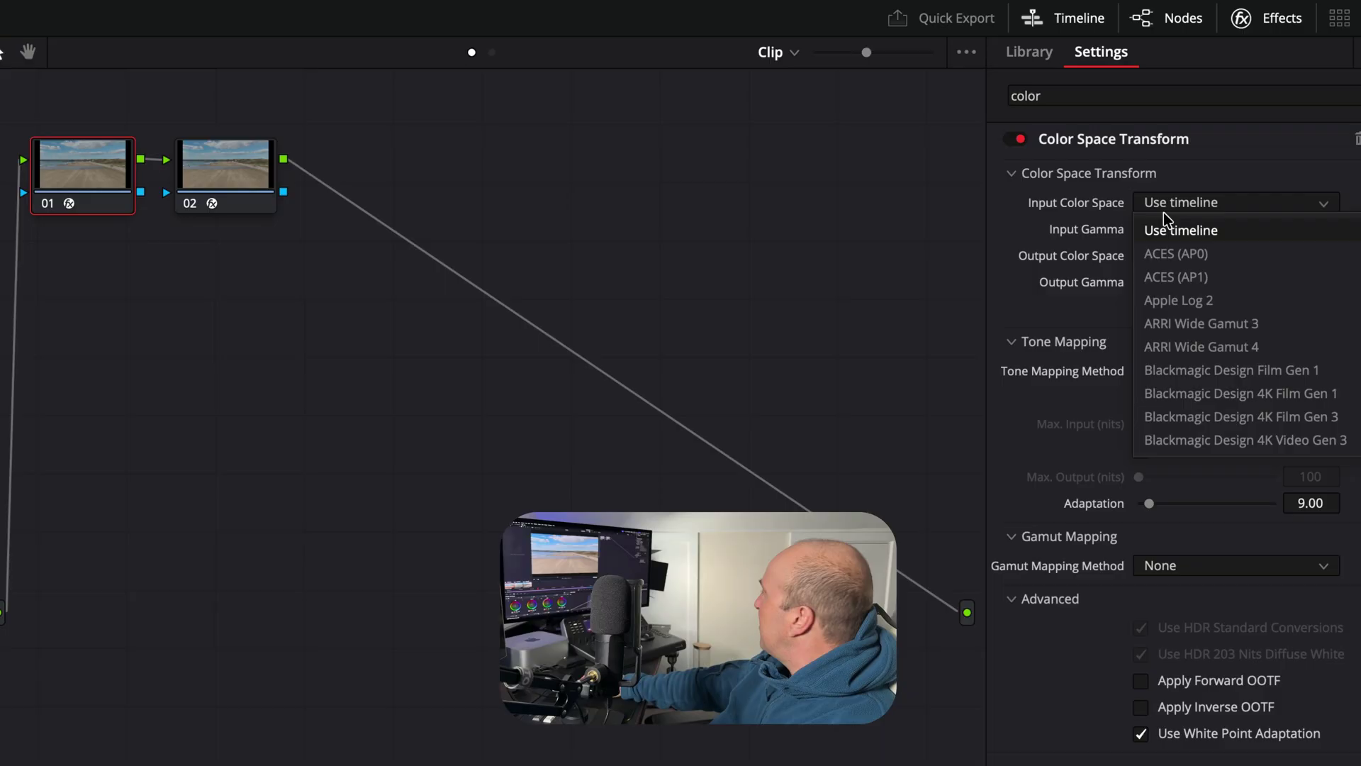
scroll(1203, 301, down, 5)
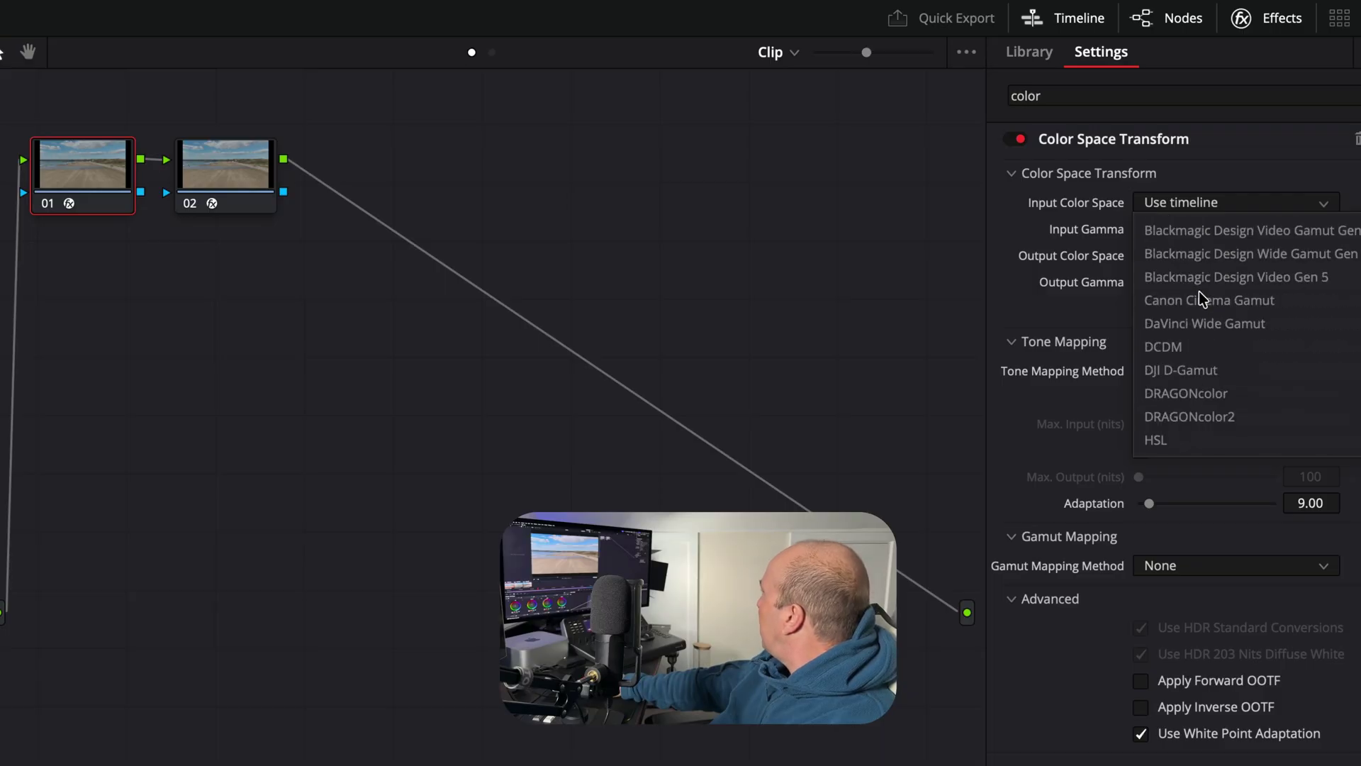
click(1203, 360)
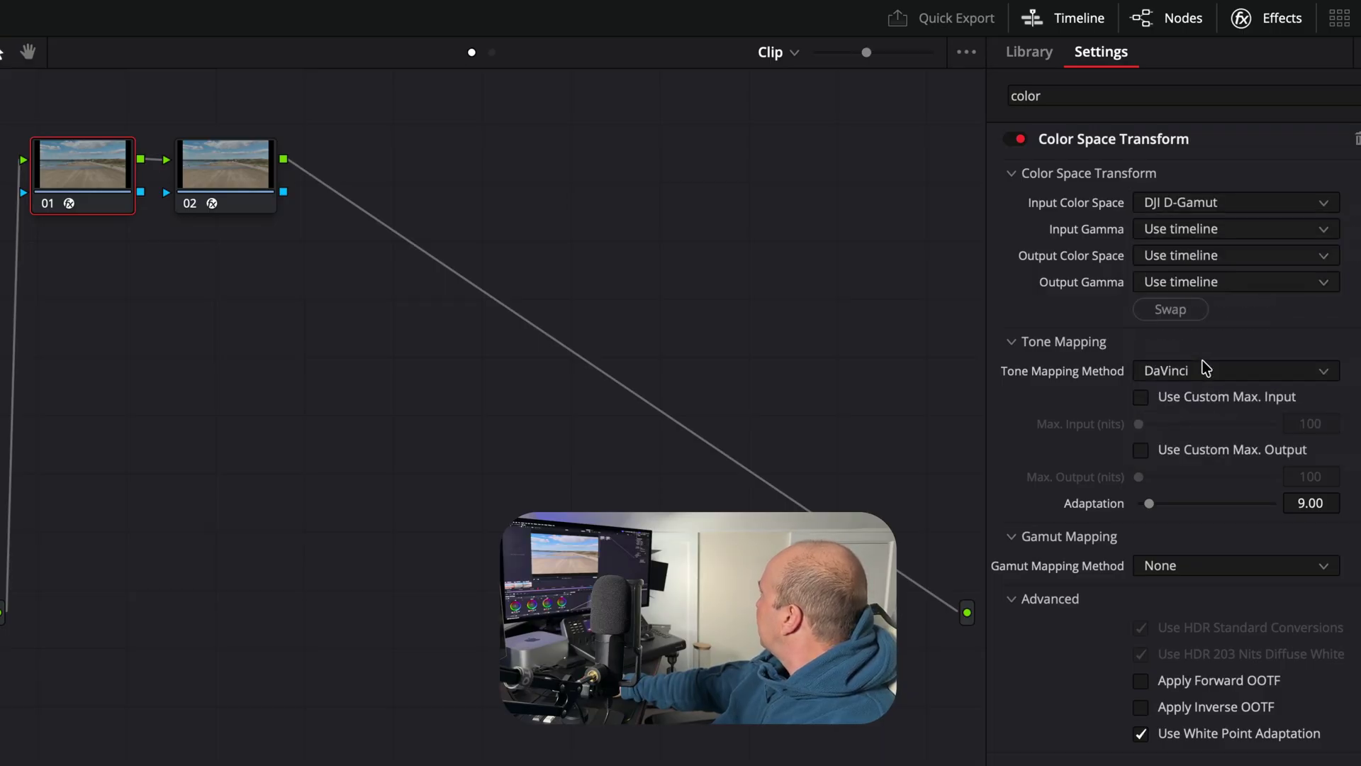
click(1173, 229)
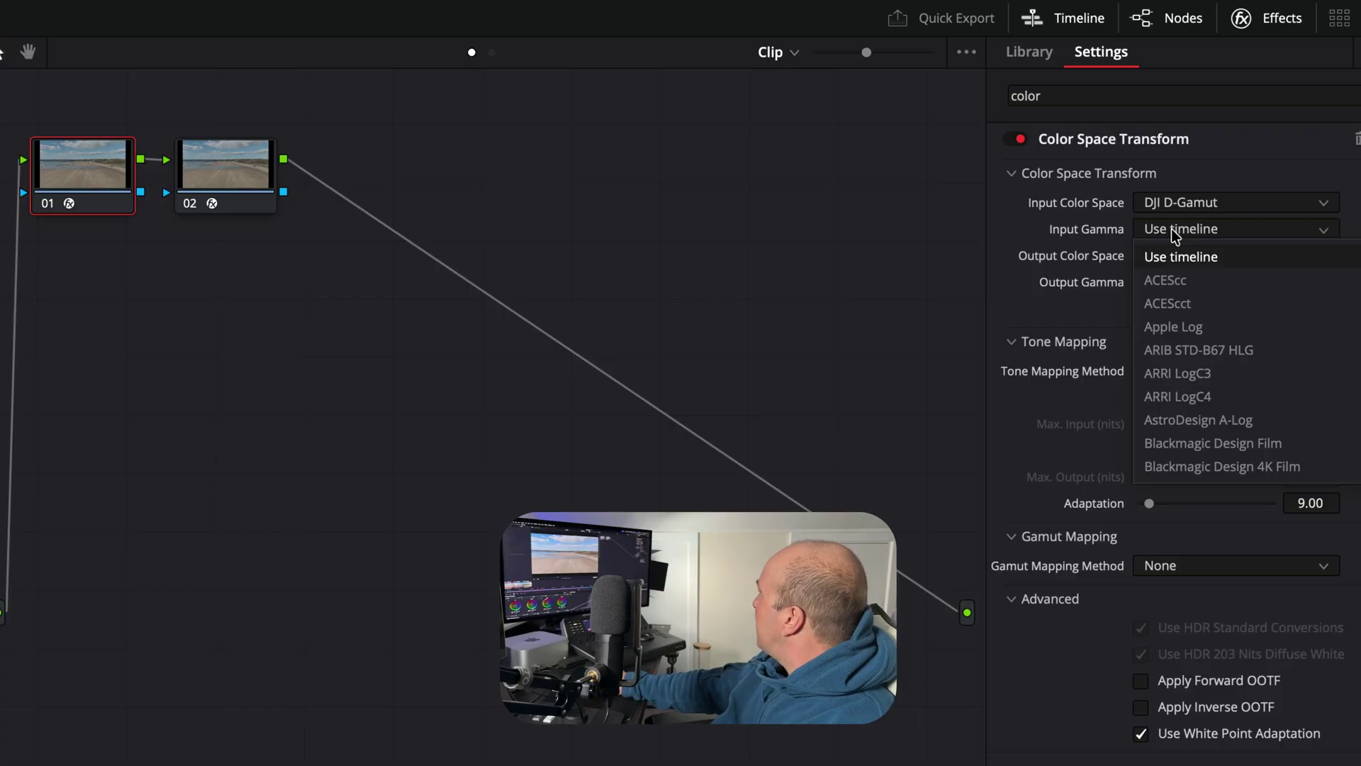
scroll(1194, 285, down, 5)
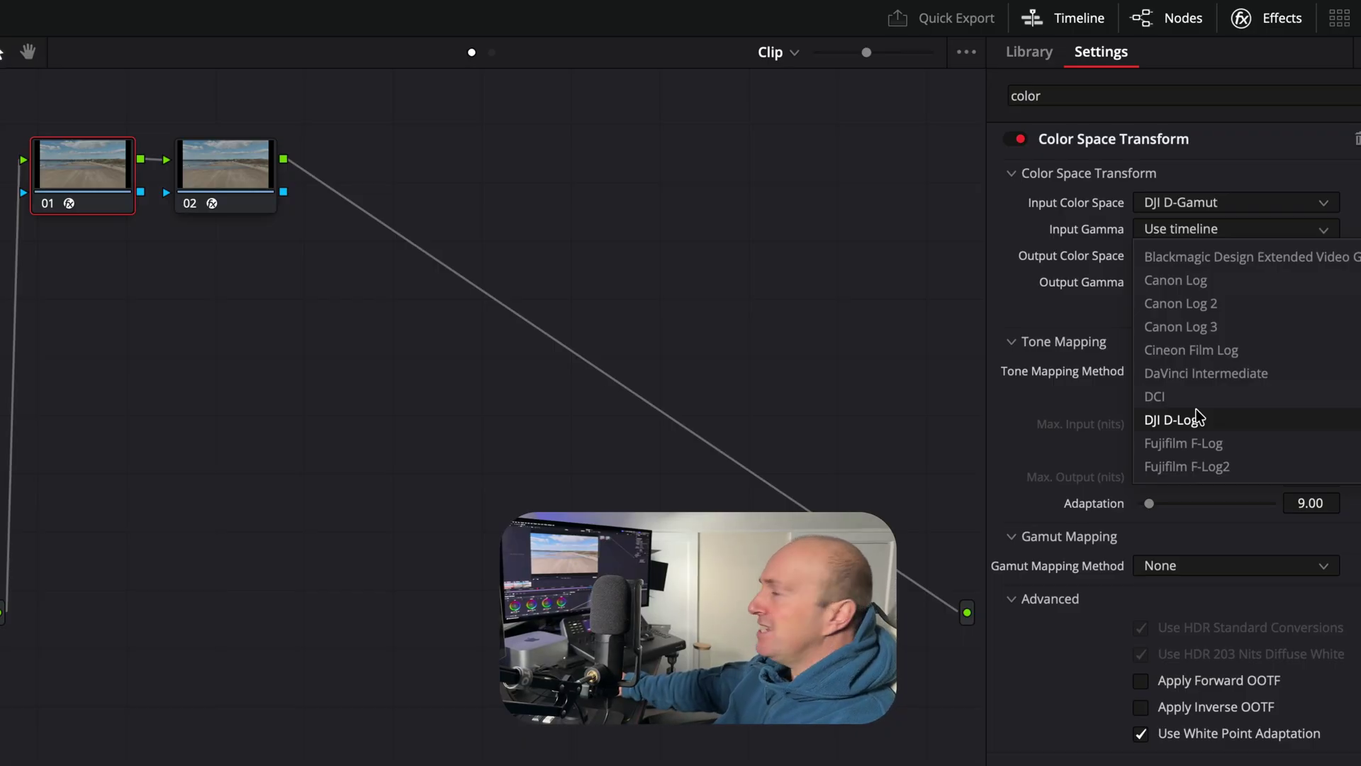
scroll(1197, 409, down, 6)
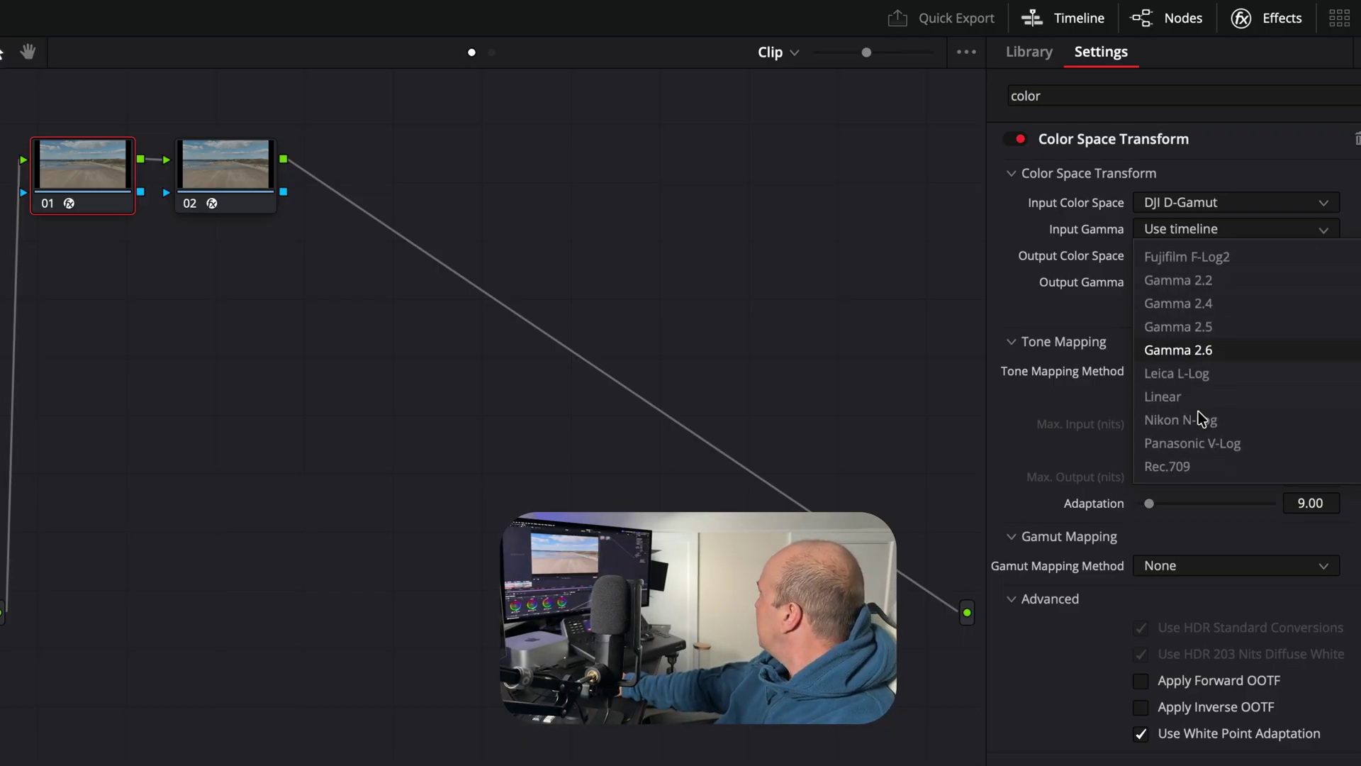
click(1183, 374)
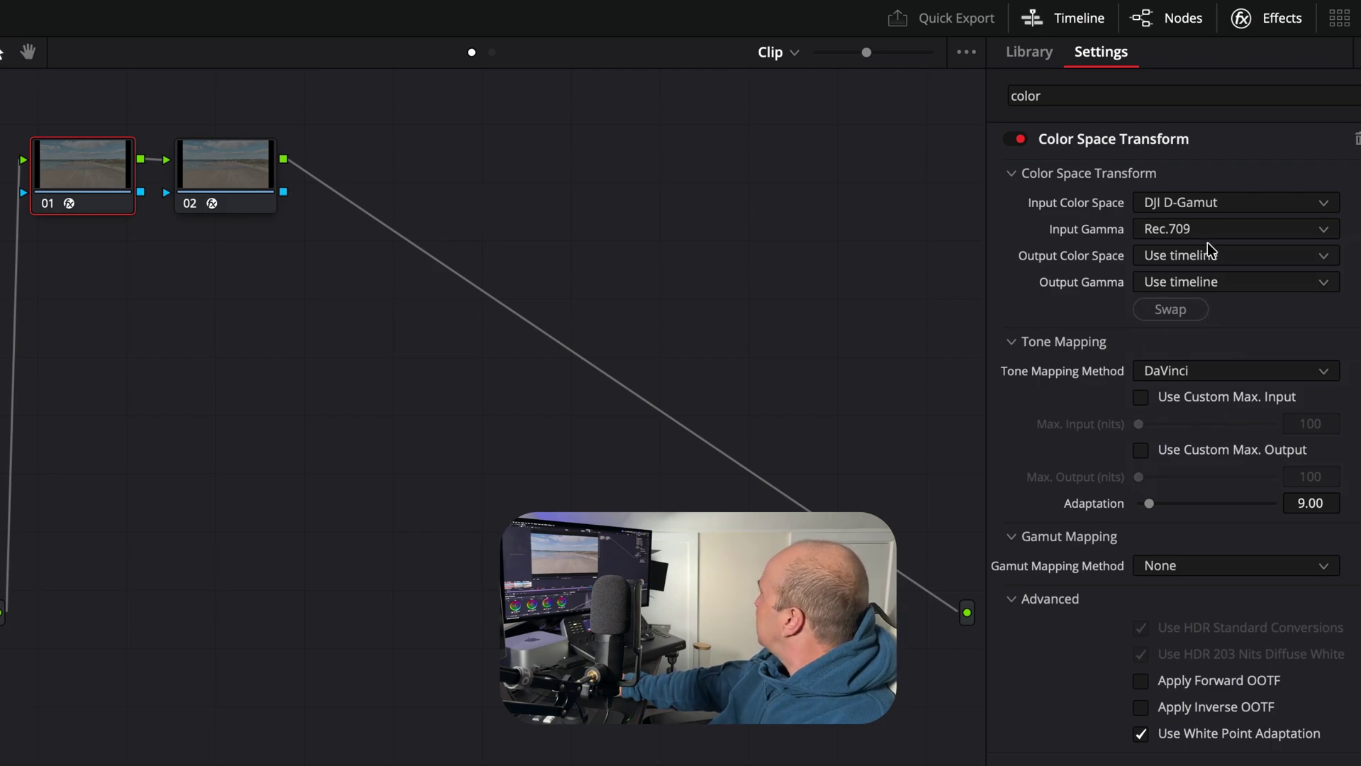
Set node 01's CST output to DaVinci Wide Gamut with DaVinci Intermediate gamma
click(1177, 259)
scroll(1203, 356, down, 3)
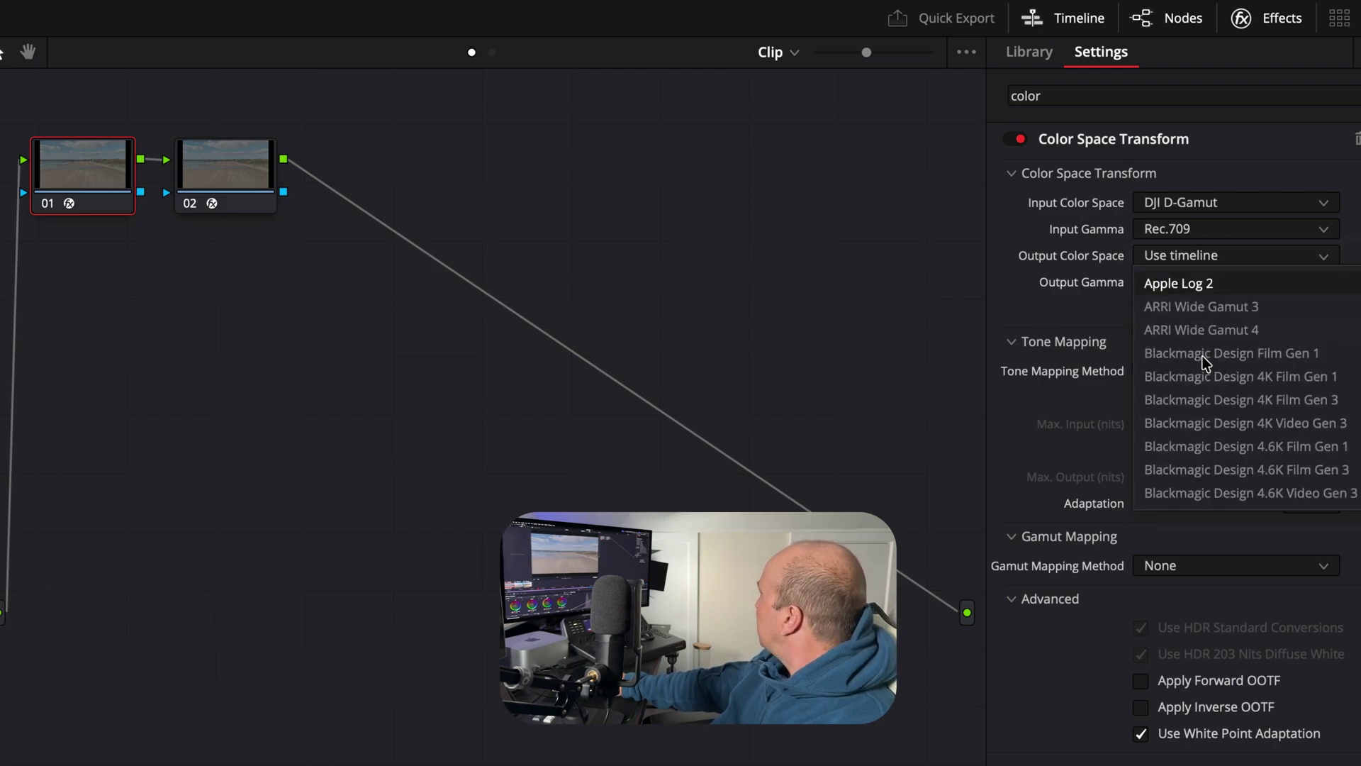
scroll(1202, 360, down, 4)
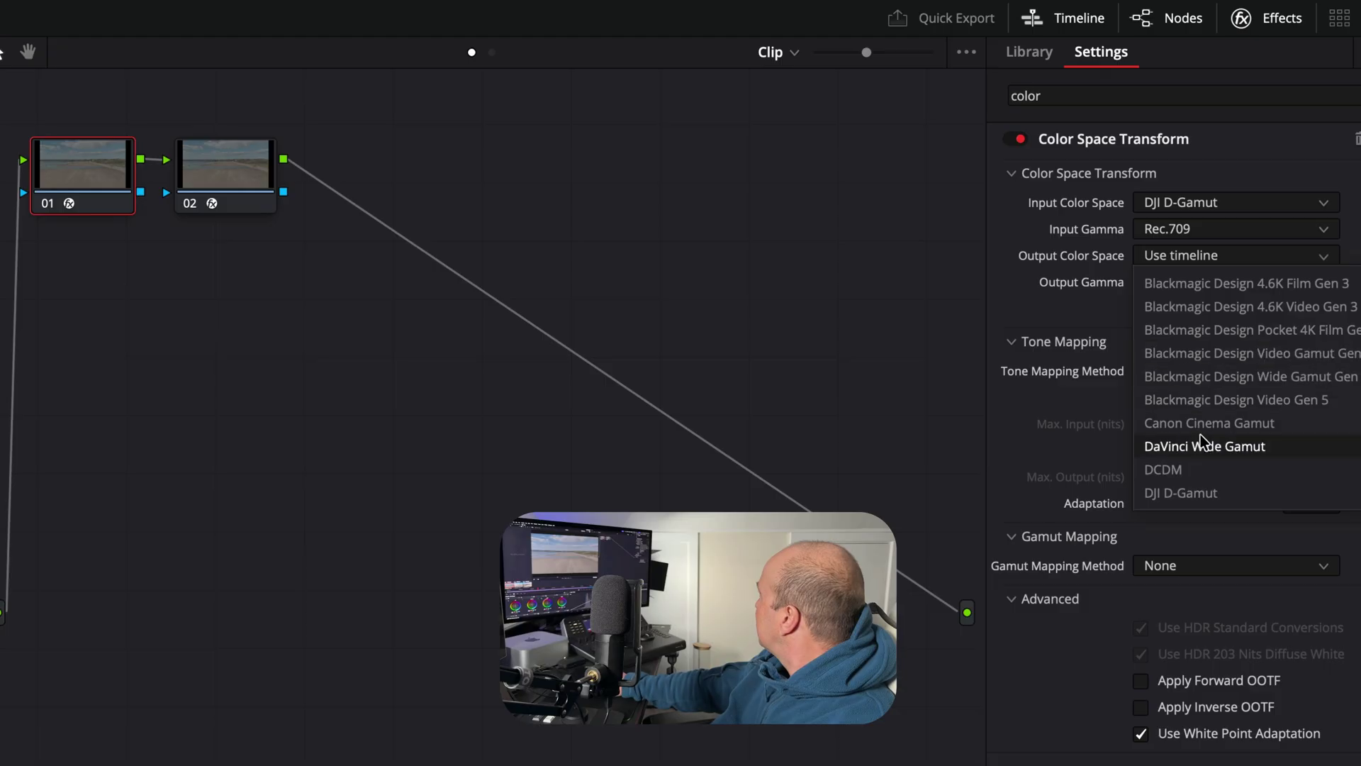
click(1201, 435)
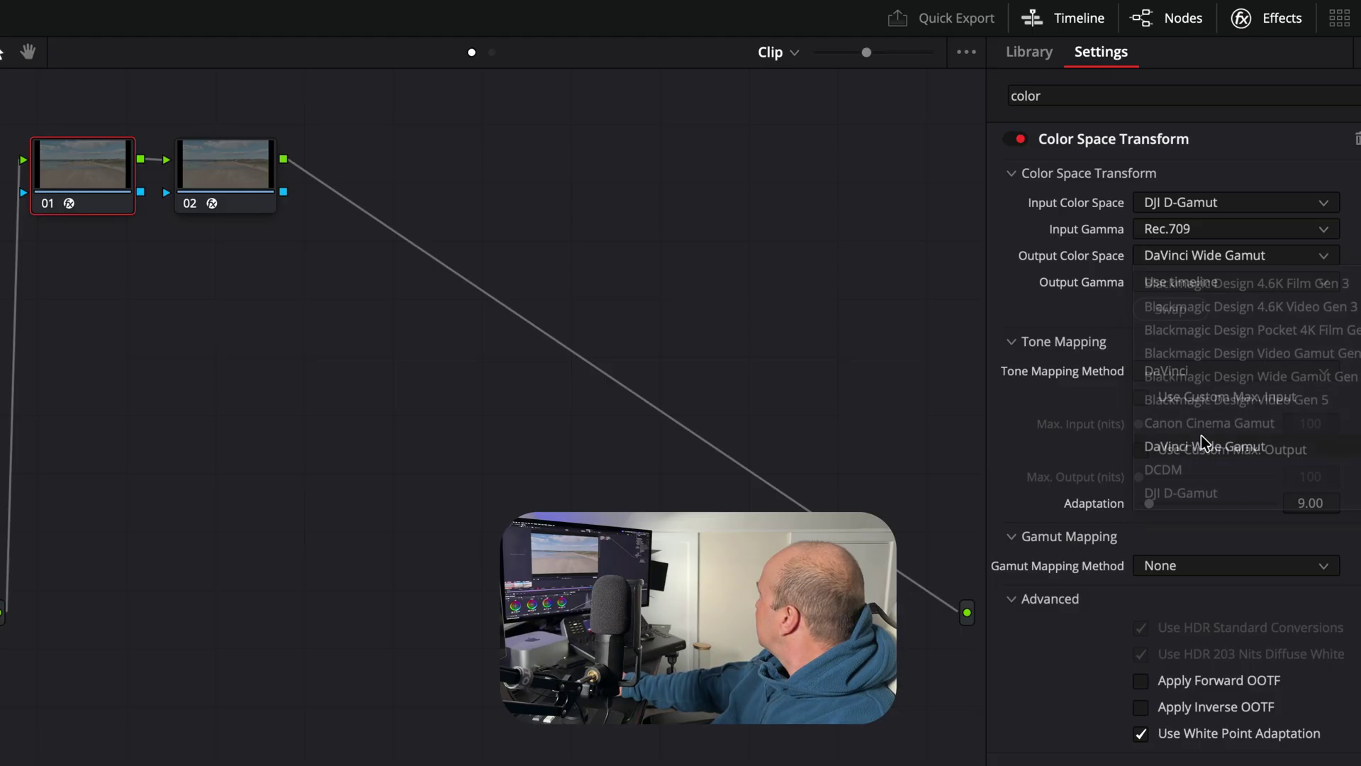
click(1168, 282)
scroll(1164, 389, down, 5)
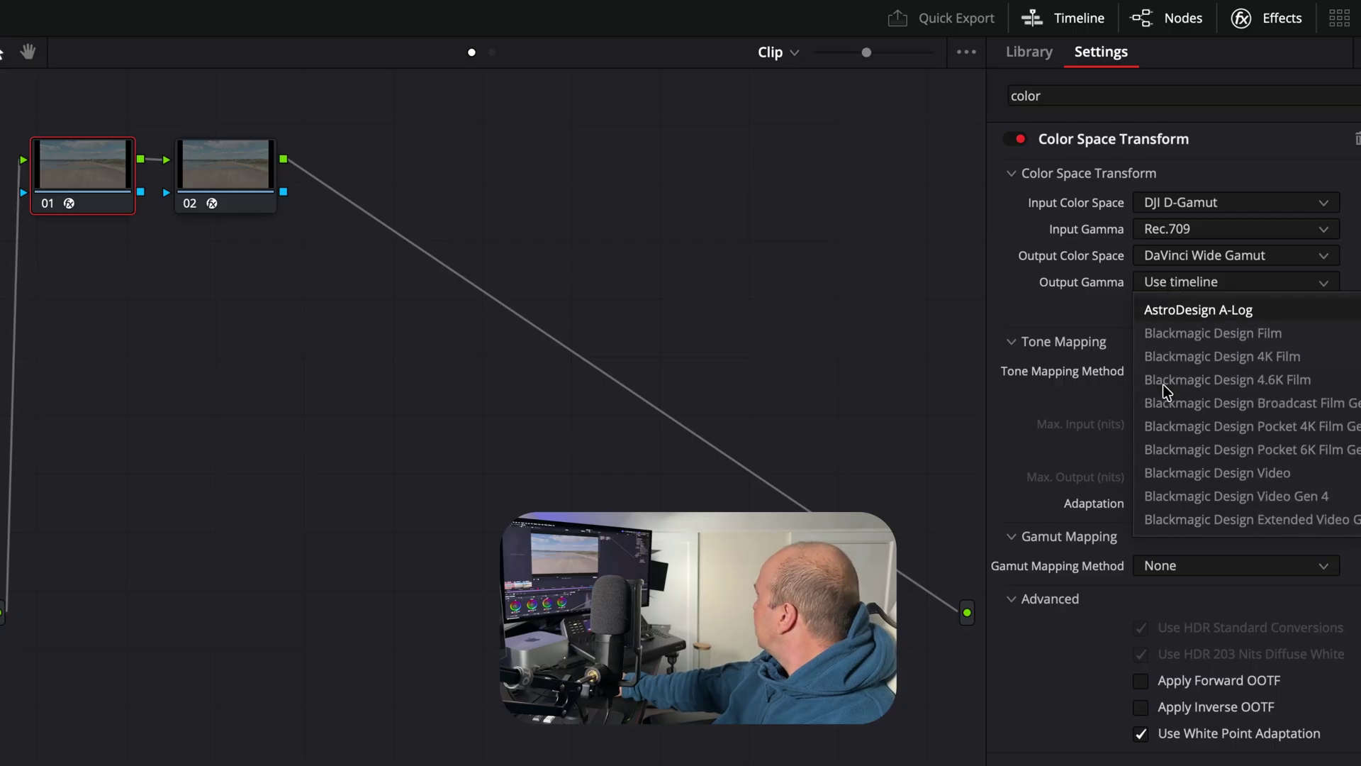
scroll(1166, 386, down, 5)
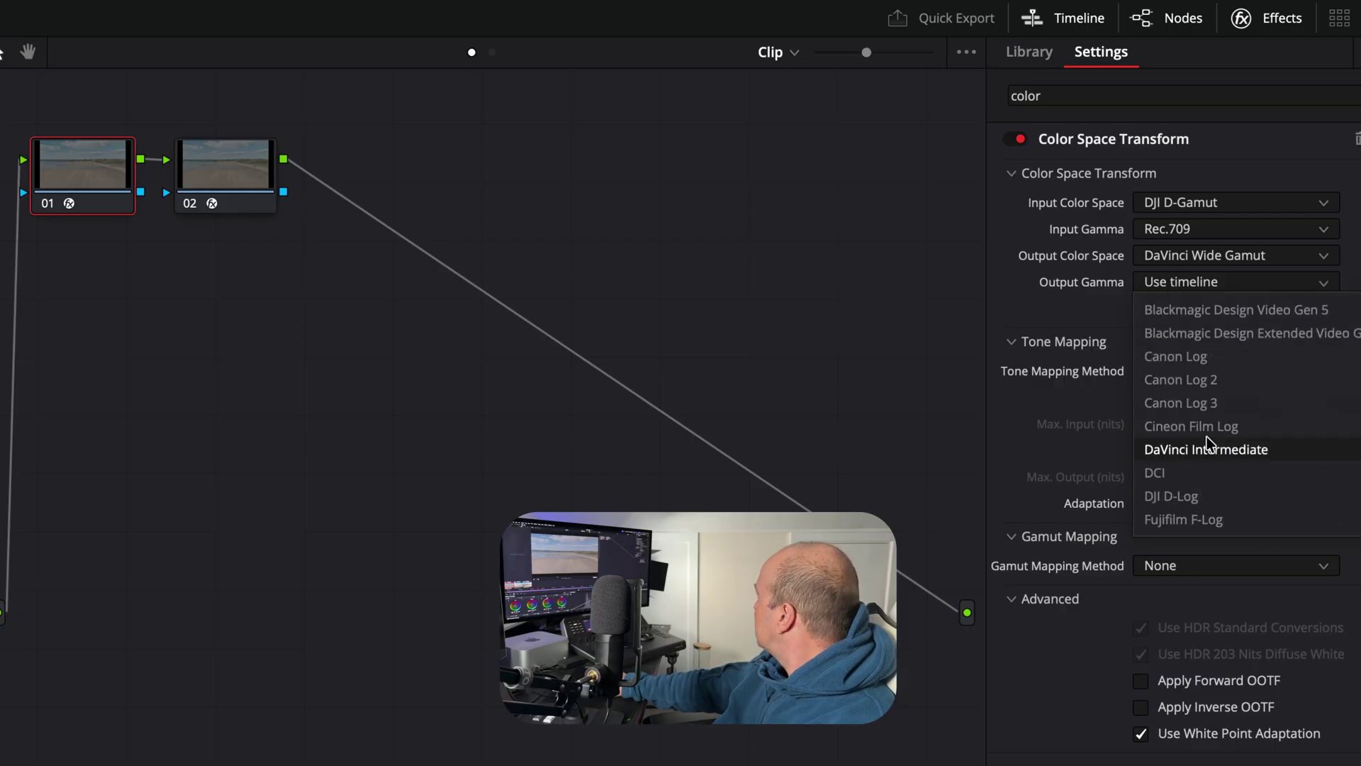
click(1208, 446)
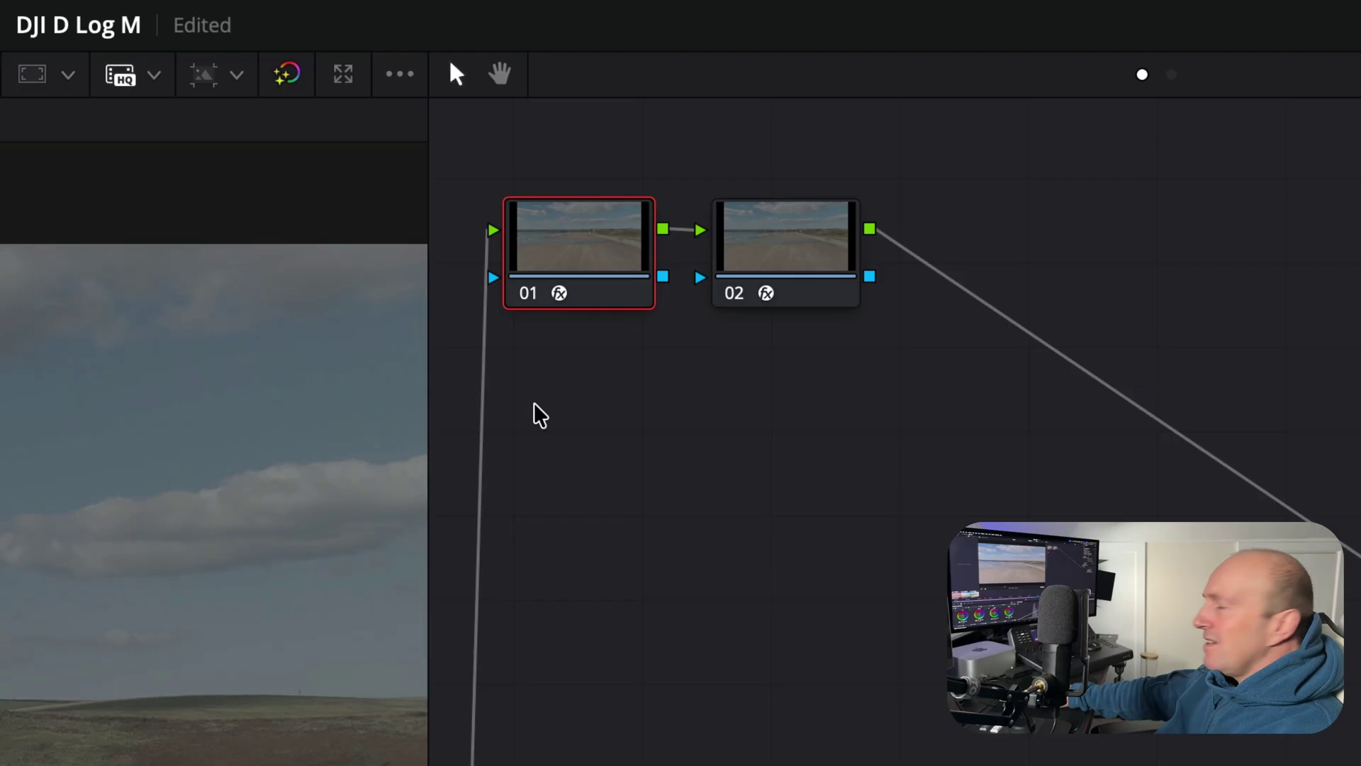
Label node 01 'CST DWG'
right_click(560, 249)
click(663, 312)
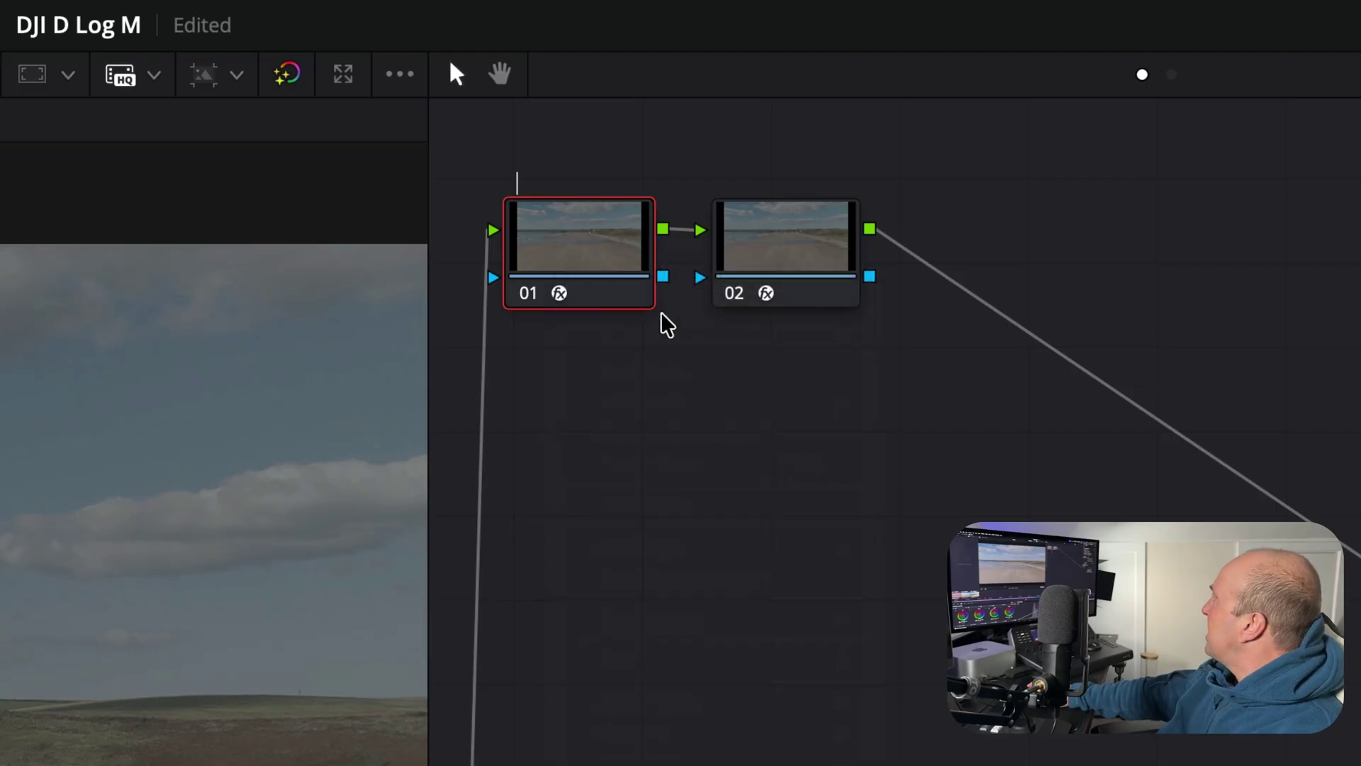
text(CST)
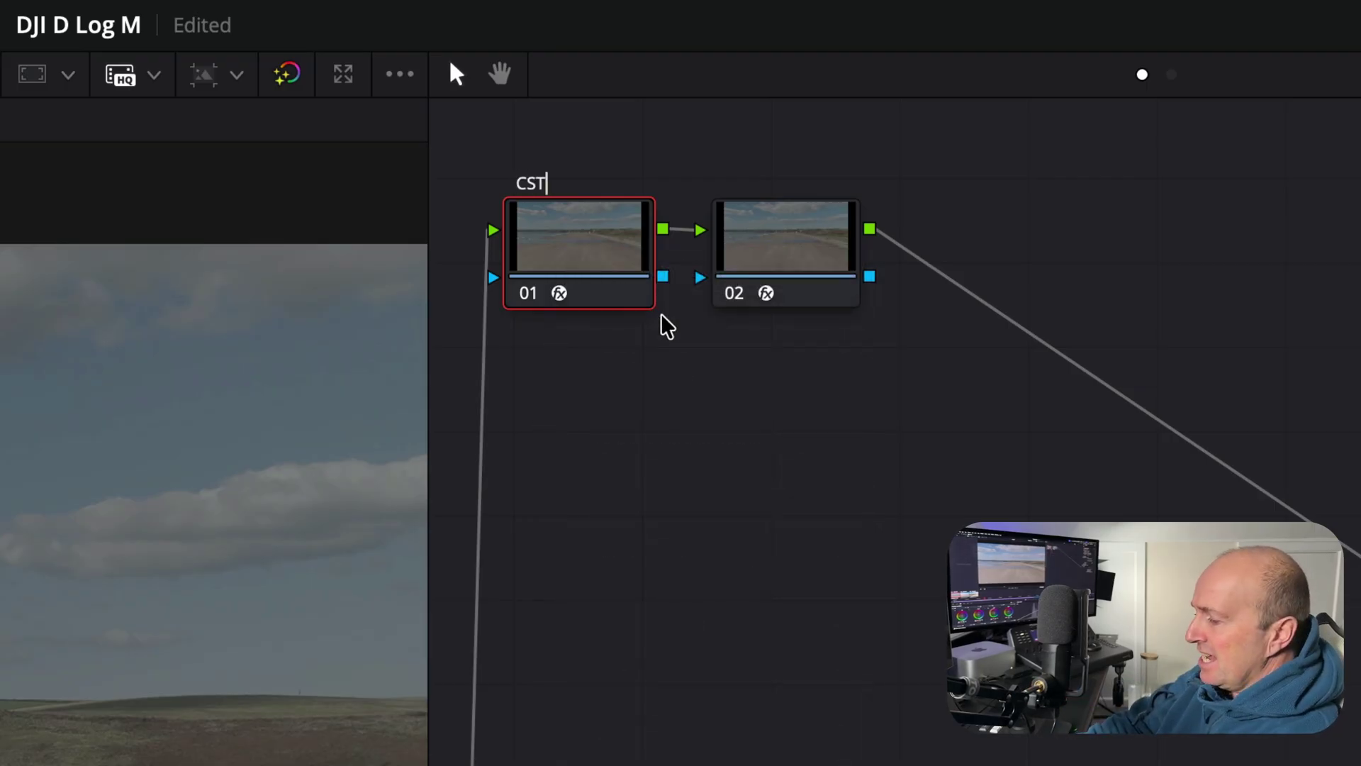
text( DWG)
key(Return)
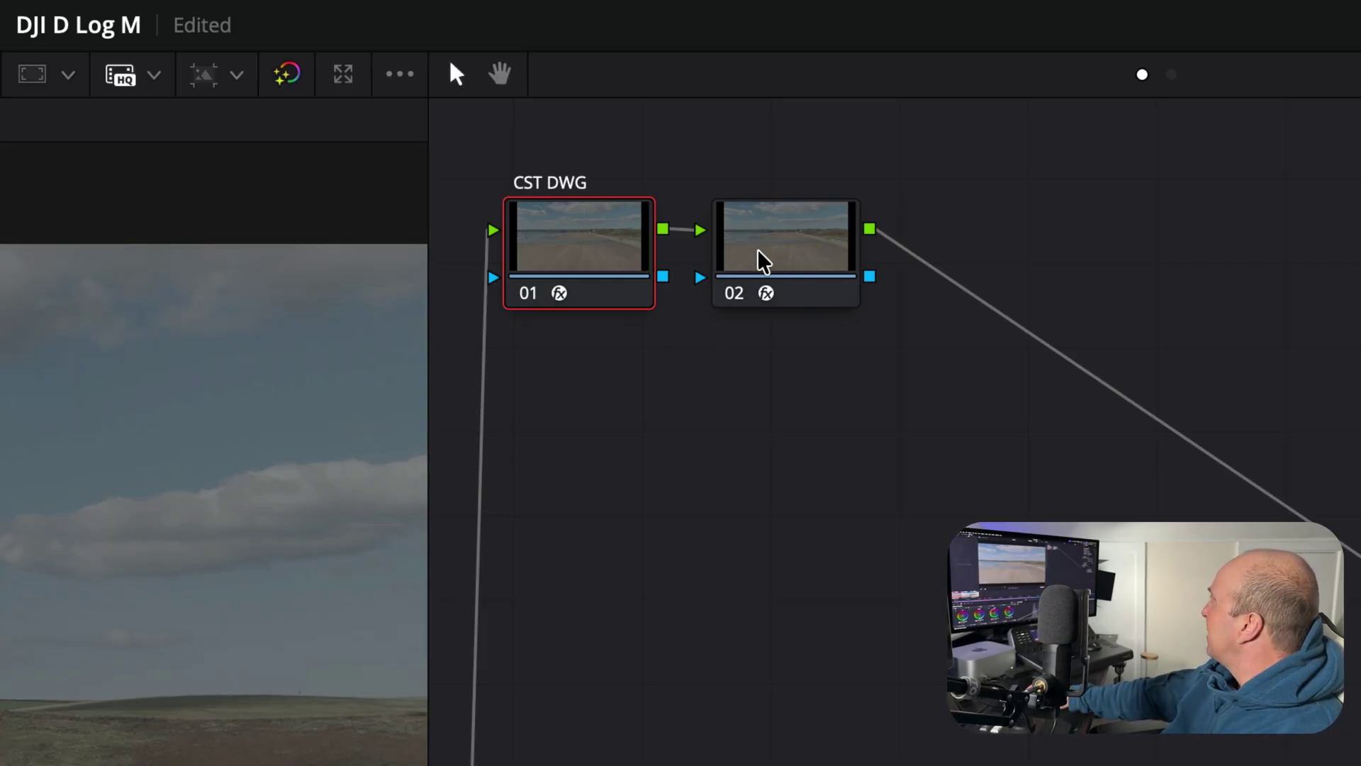
Select node 02 and label it 'CST Rec709'
click(821, 252)
right_click(799, 249)
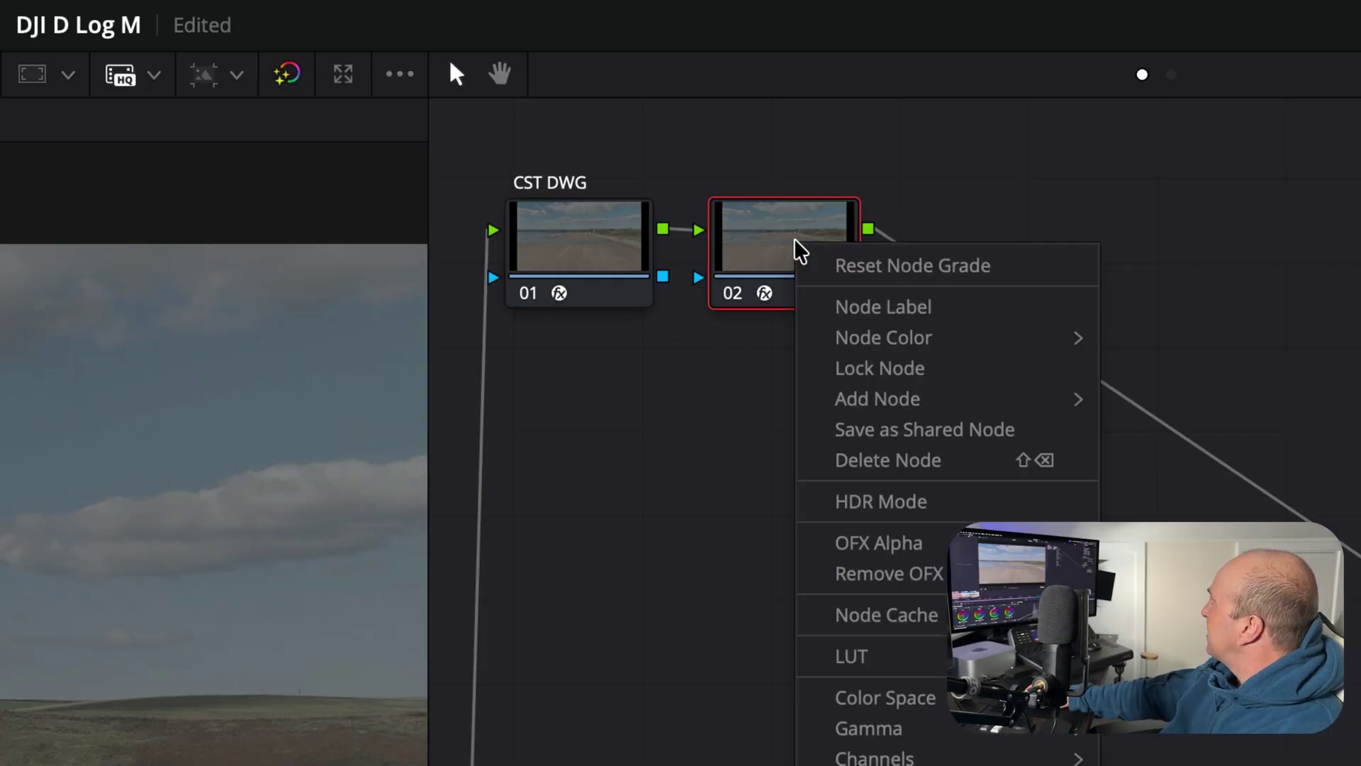
click(853, 305)
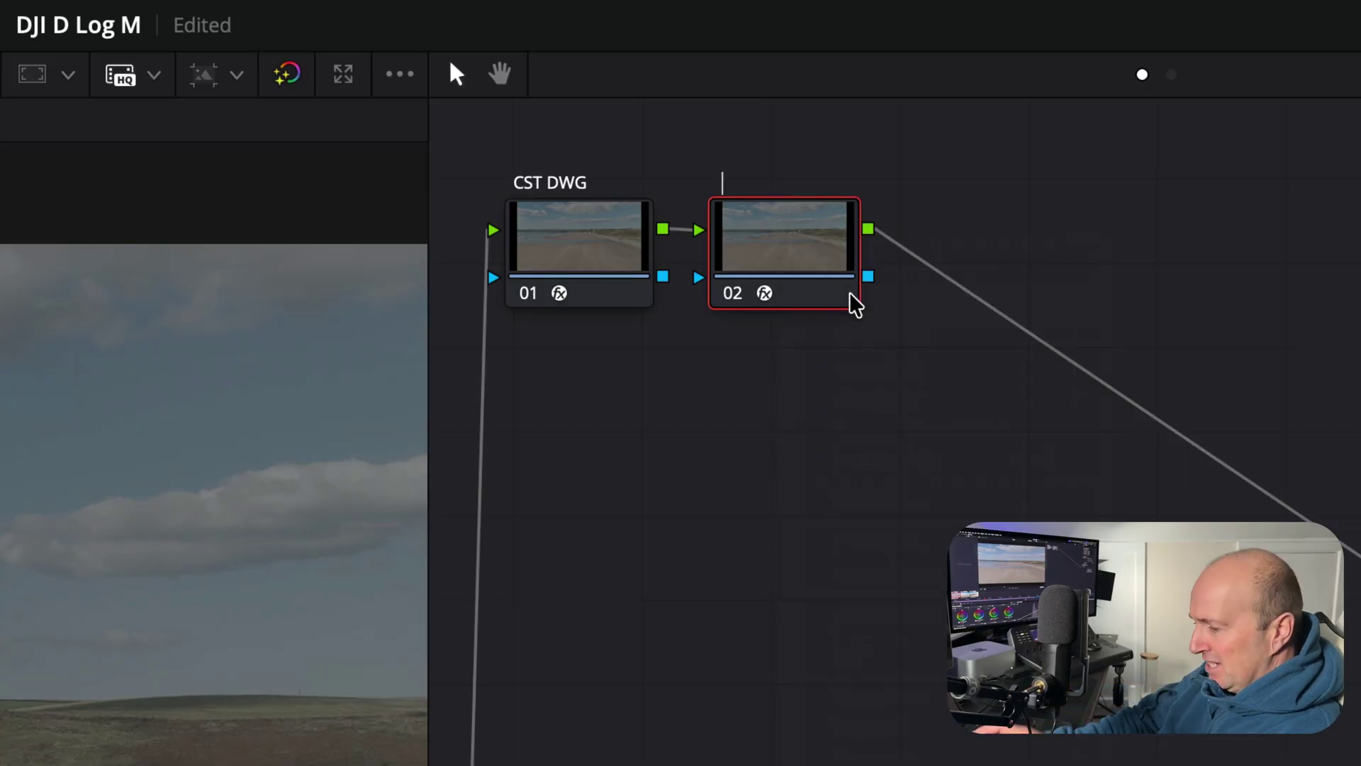
text(CST Re)
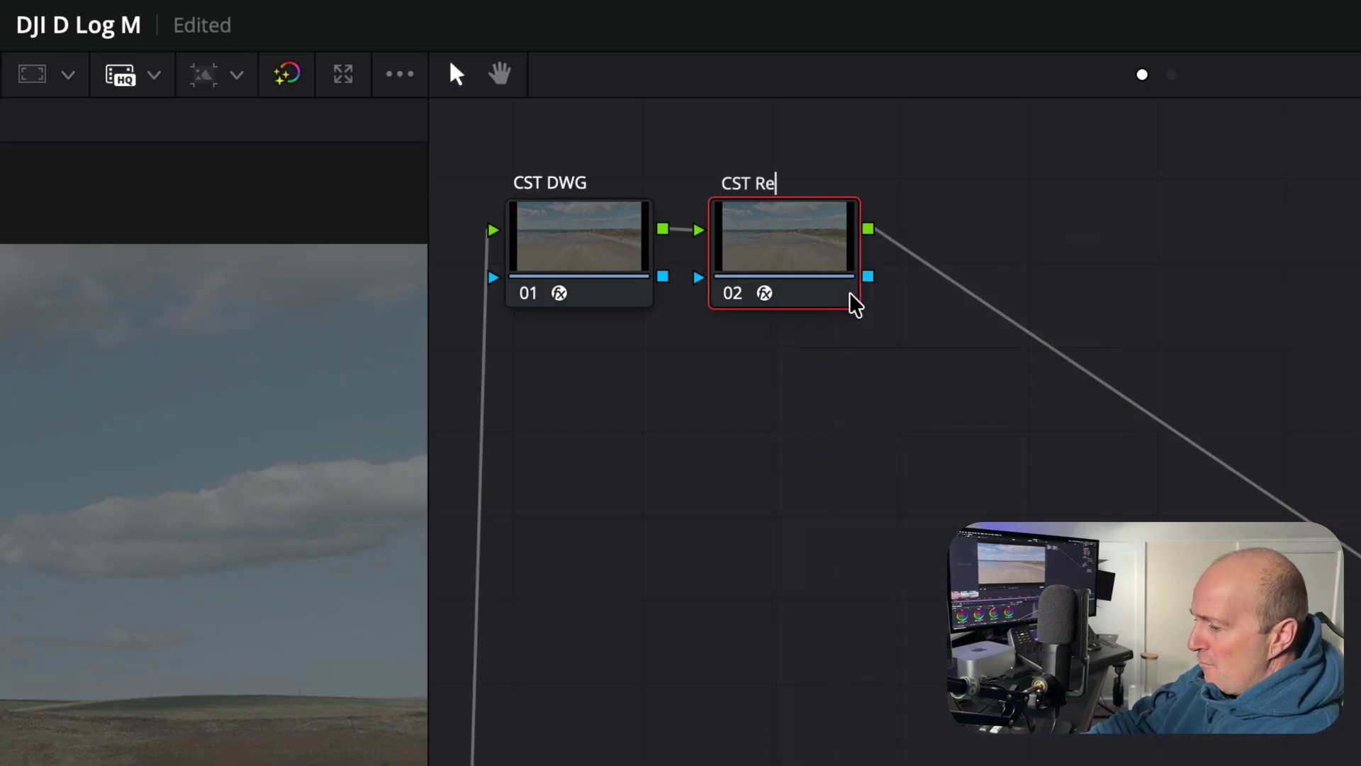
text(c709)
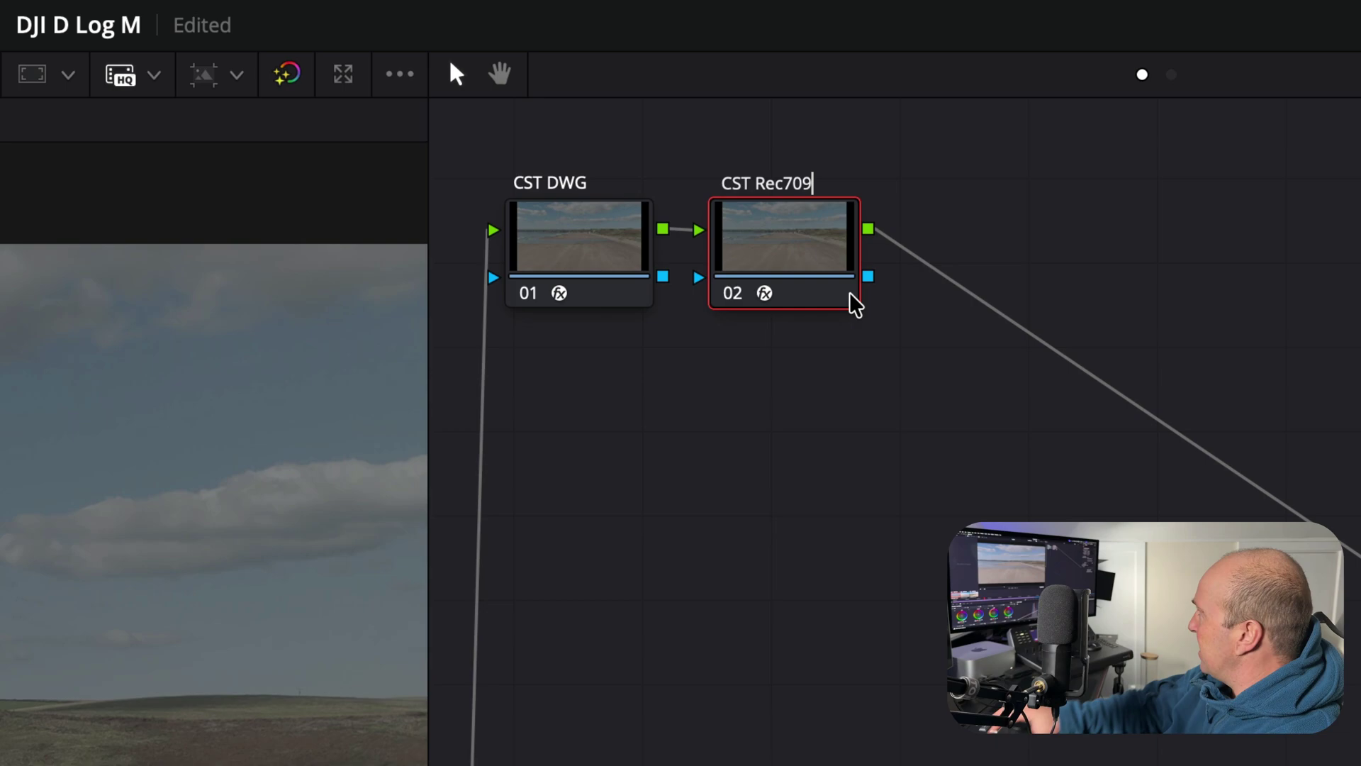
key(Return)
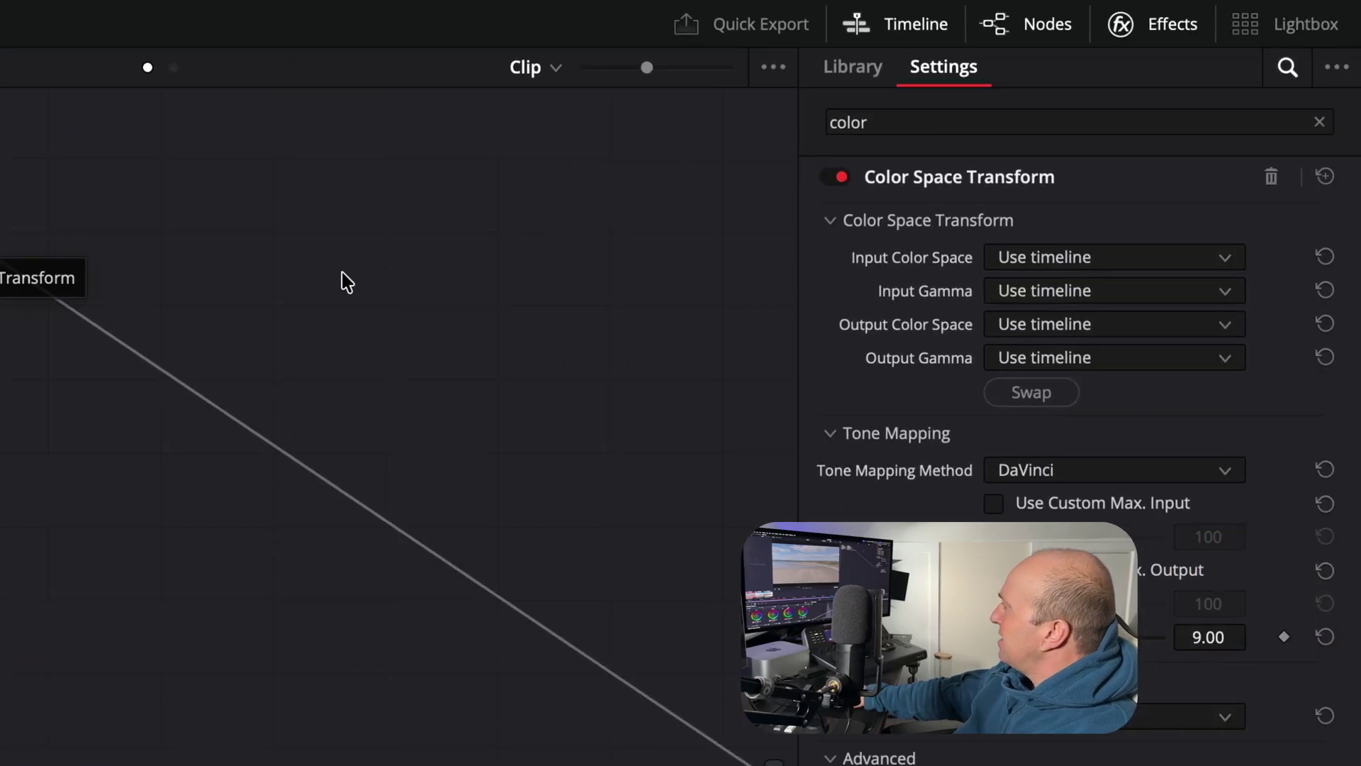
Set node 02's CST input to DaVinci Wide Gamut with DaVinci Intermediate gamma
click(1051, 257)
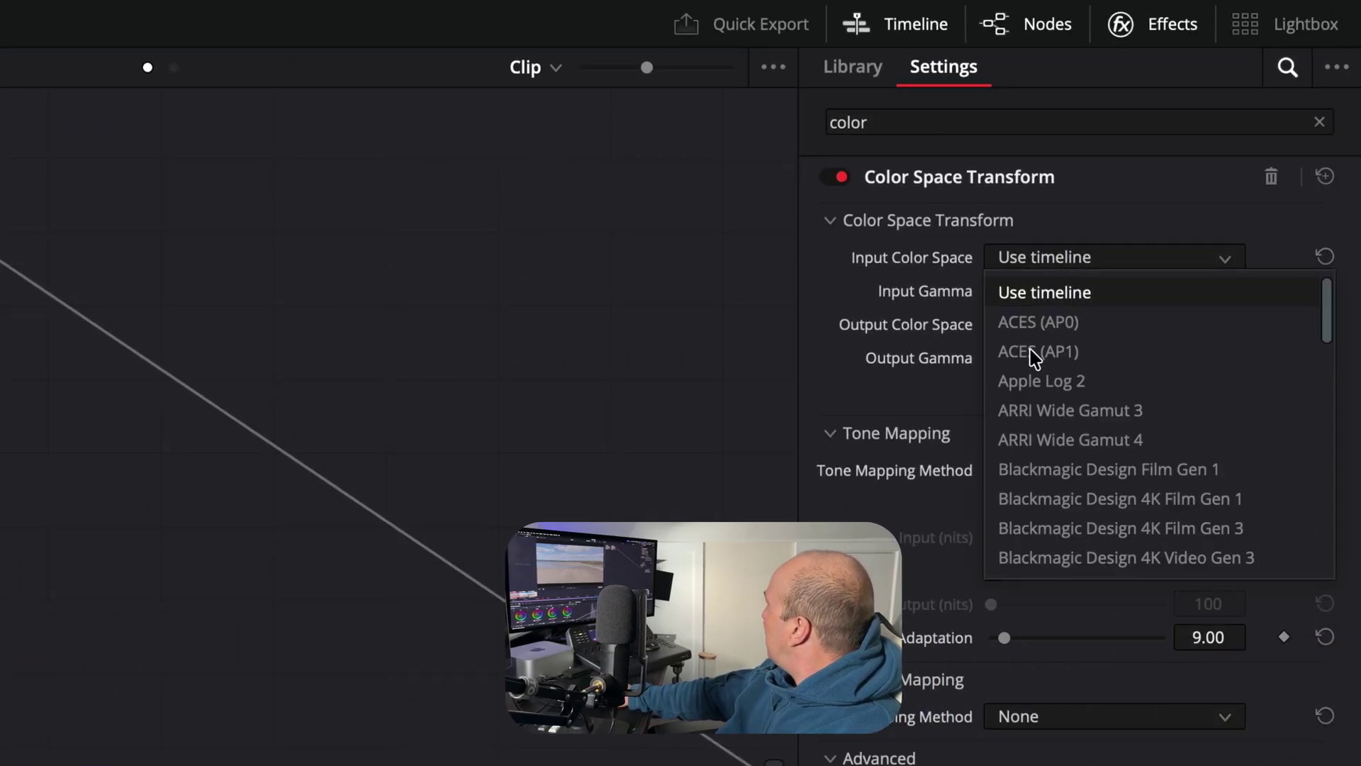
scroll(1034, 368, down, 3)
scroll(1037, 386, down, 5)
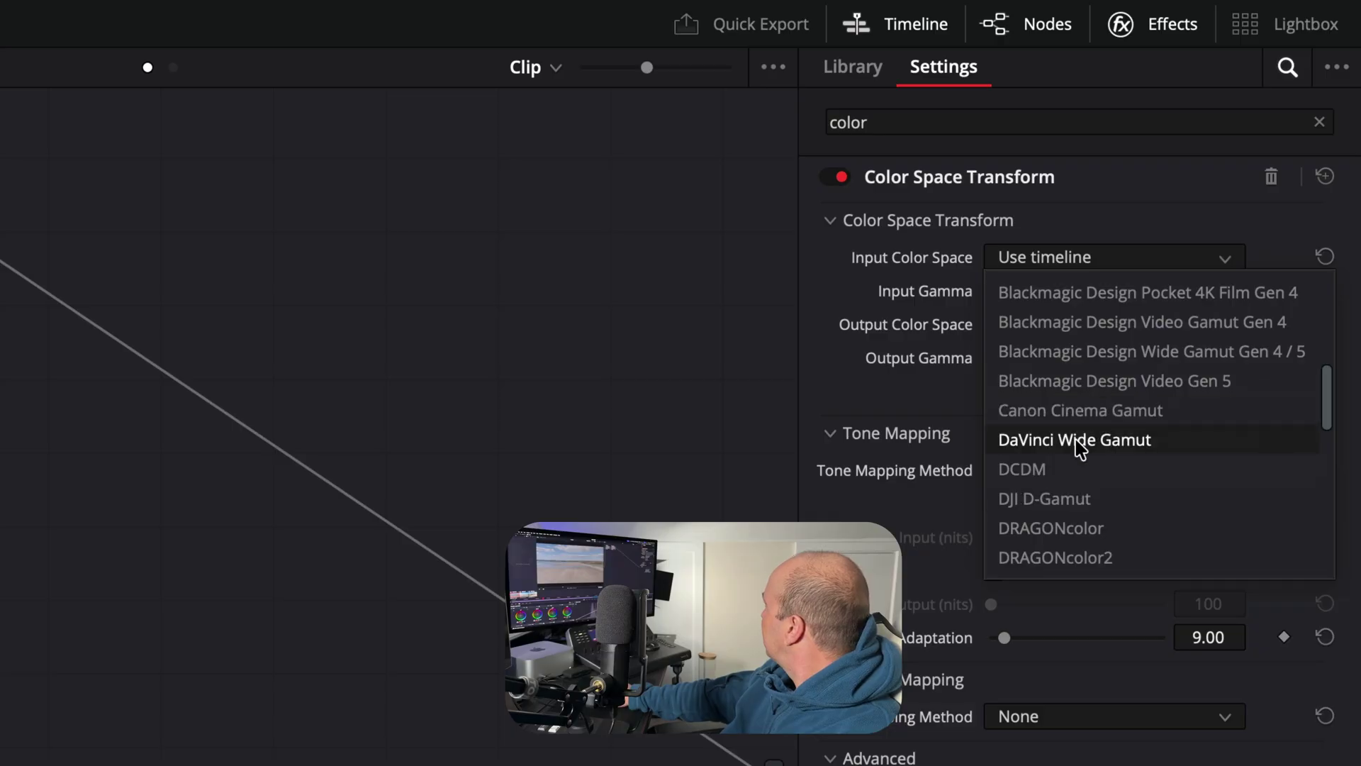
click(1032, 440)
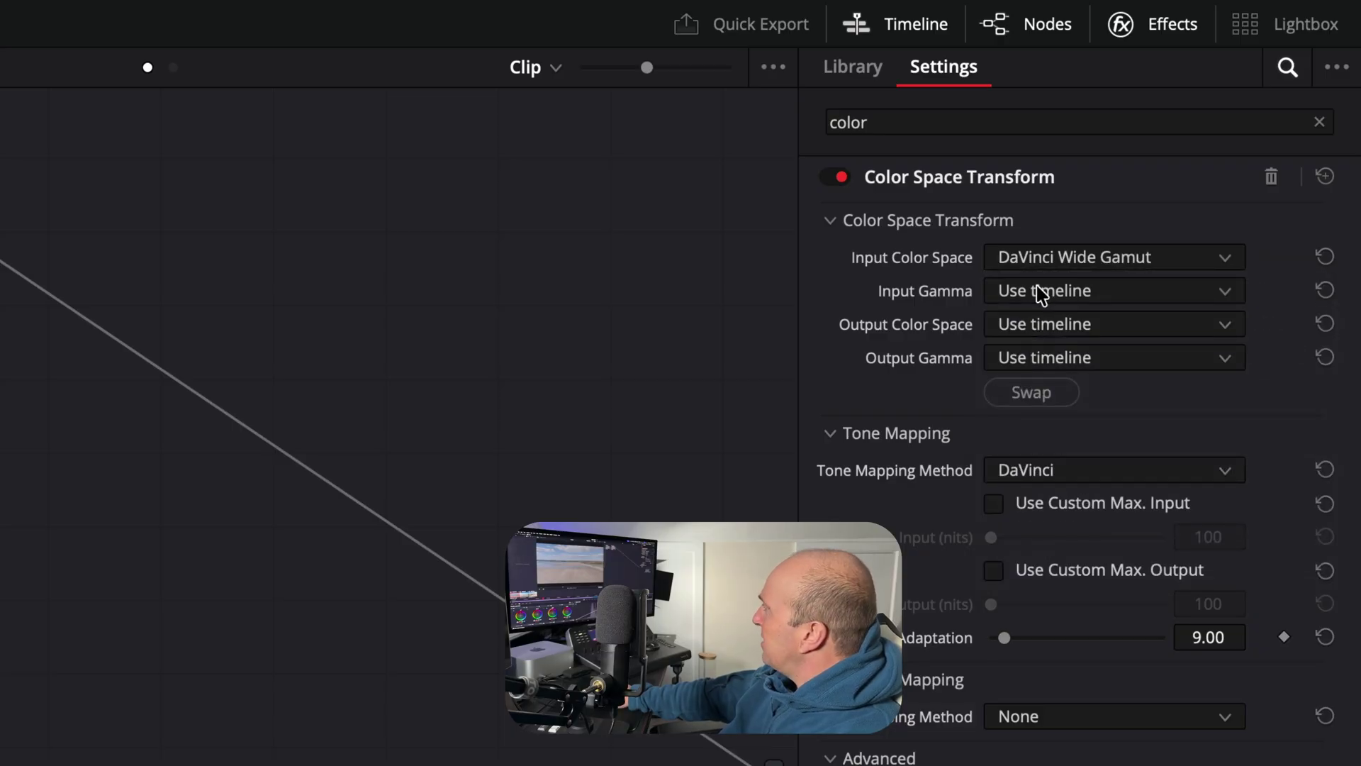
click(1043, 291)
scroll(1056, 370, down, 2)
scroll(1053, 371, down, 6)
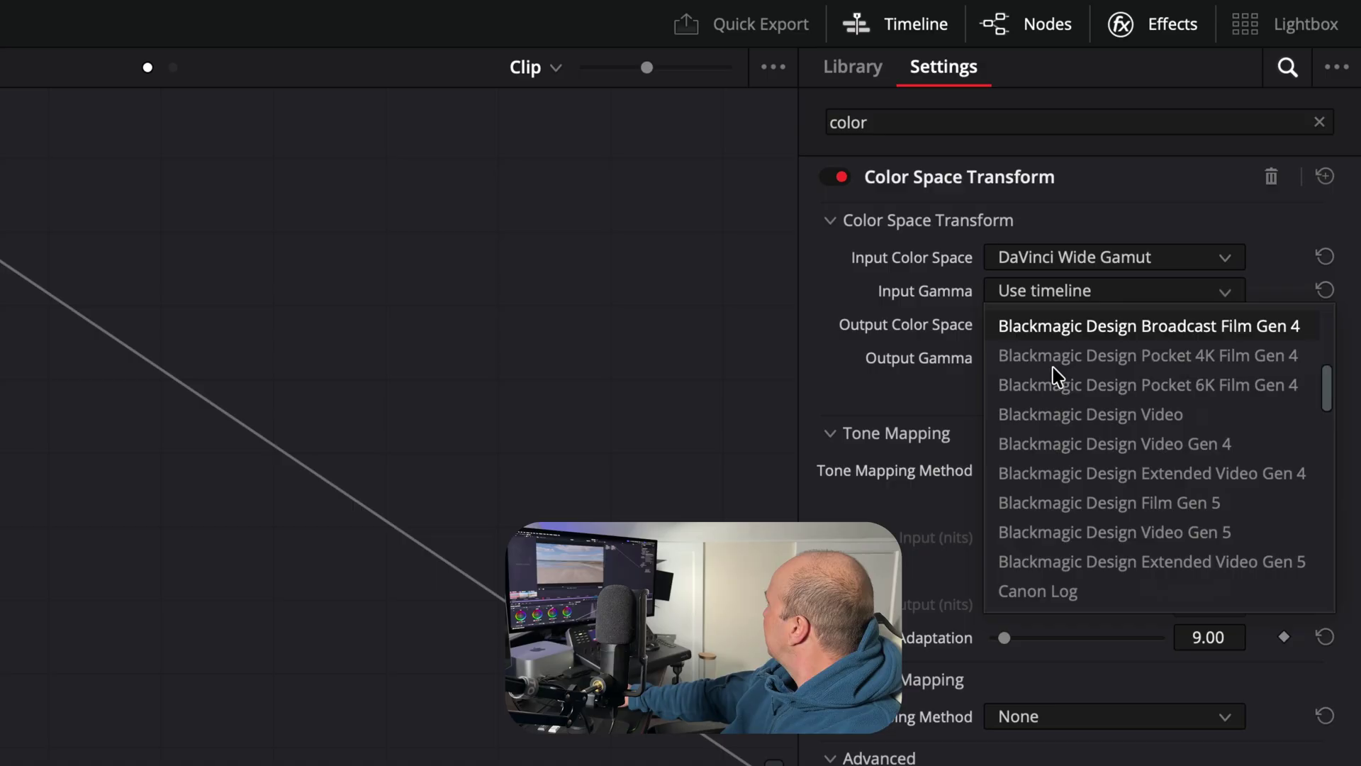
click(1087, 528)
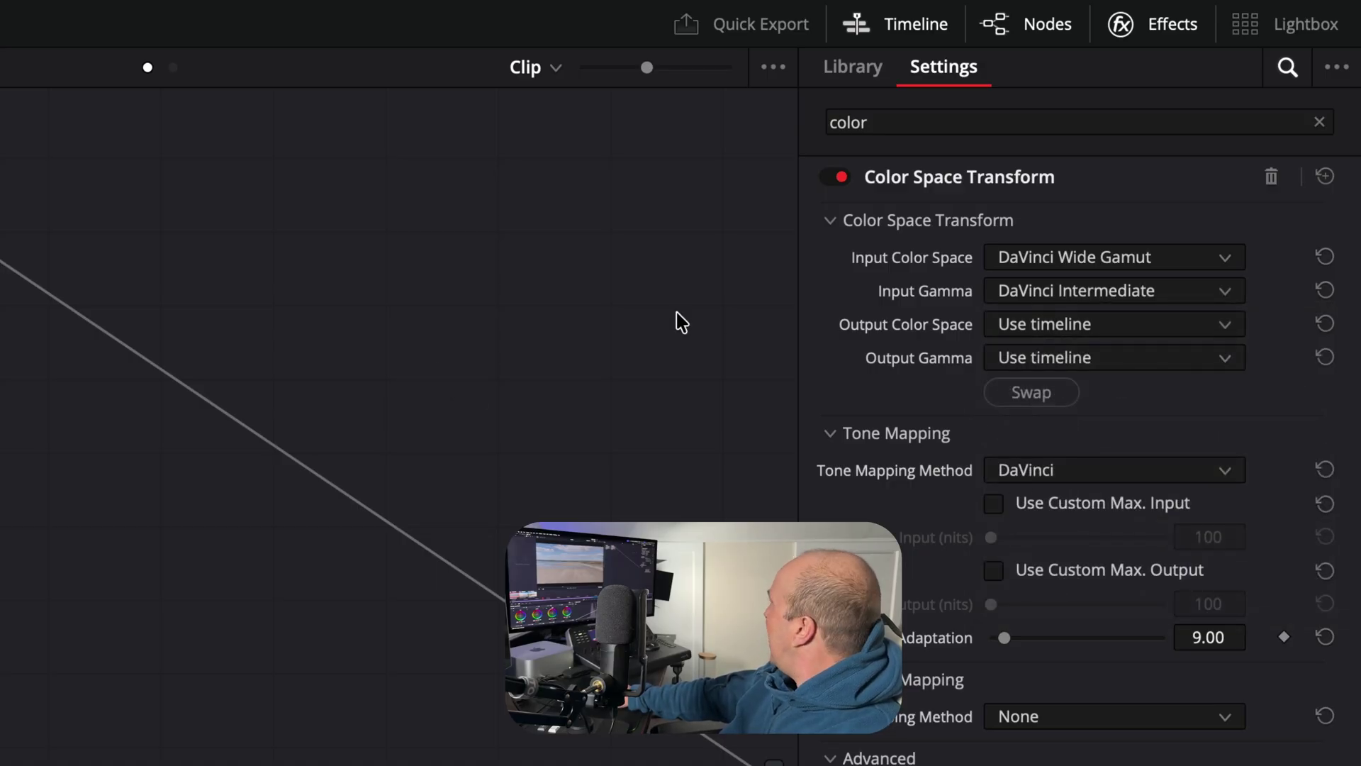
Set node 02's output color space to Rec.709 and browse the output gamma options
click(1005, 327)
scroll(1014, 443, down, 8)
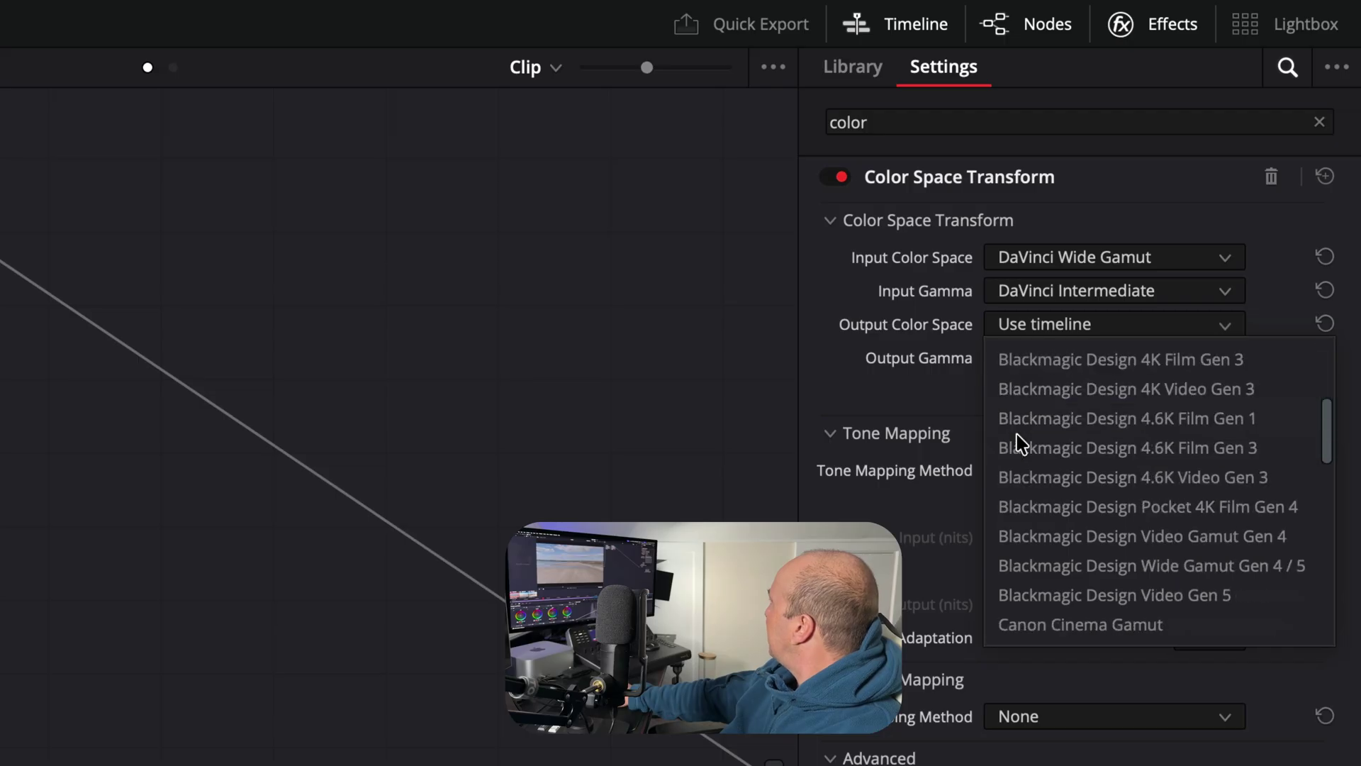
scroll(1021, 454, down, 8)
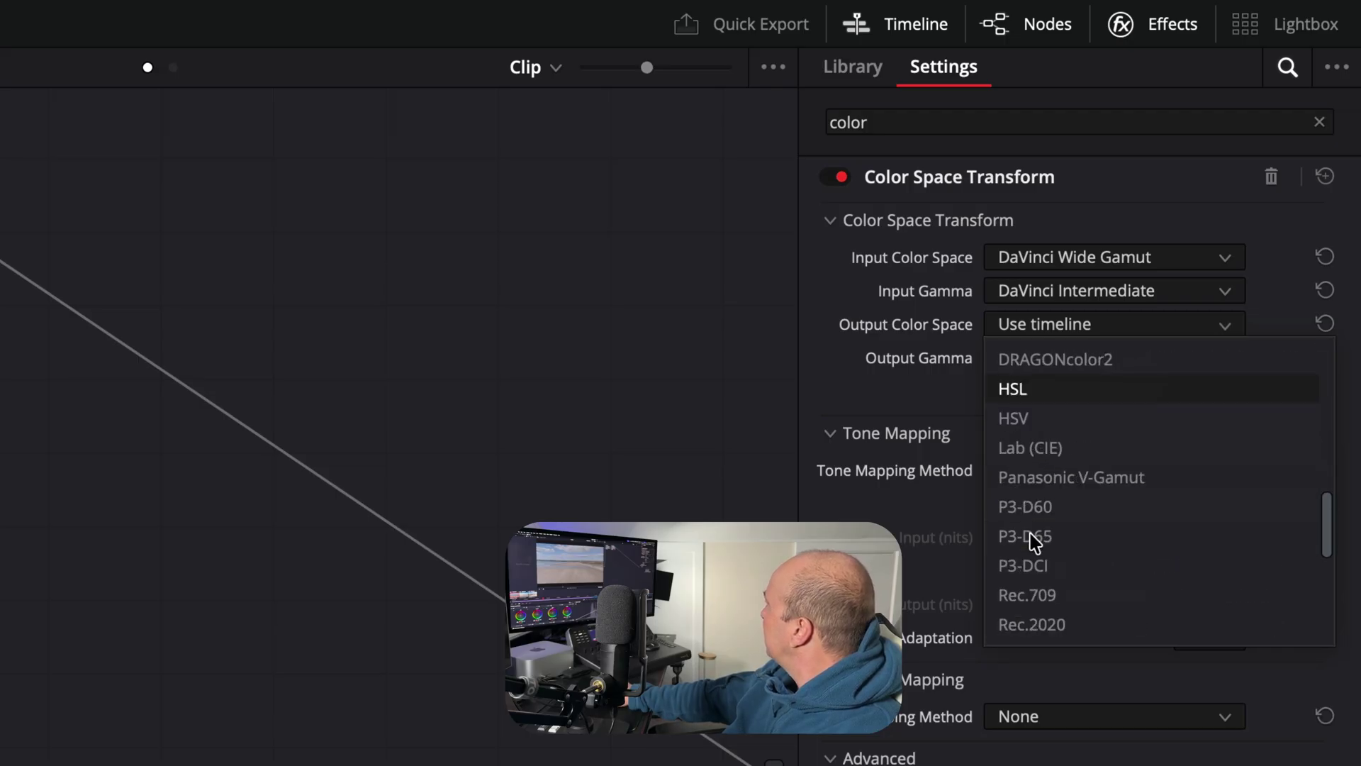
click(1036, 538)
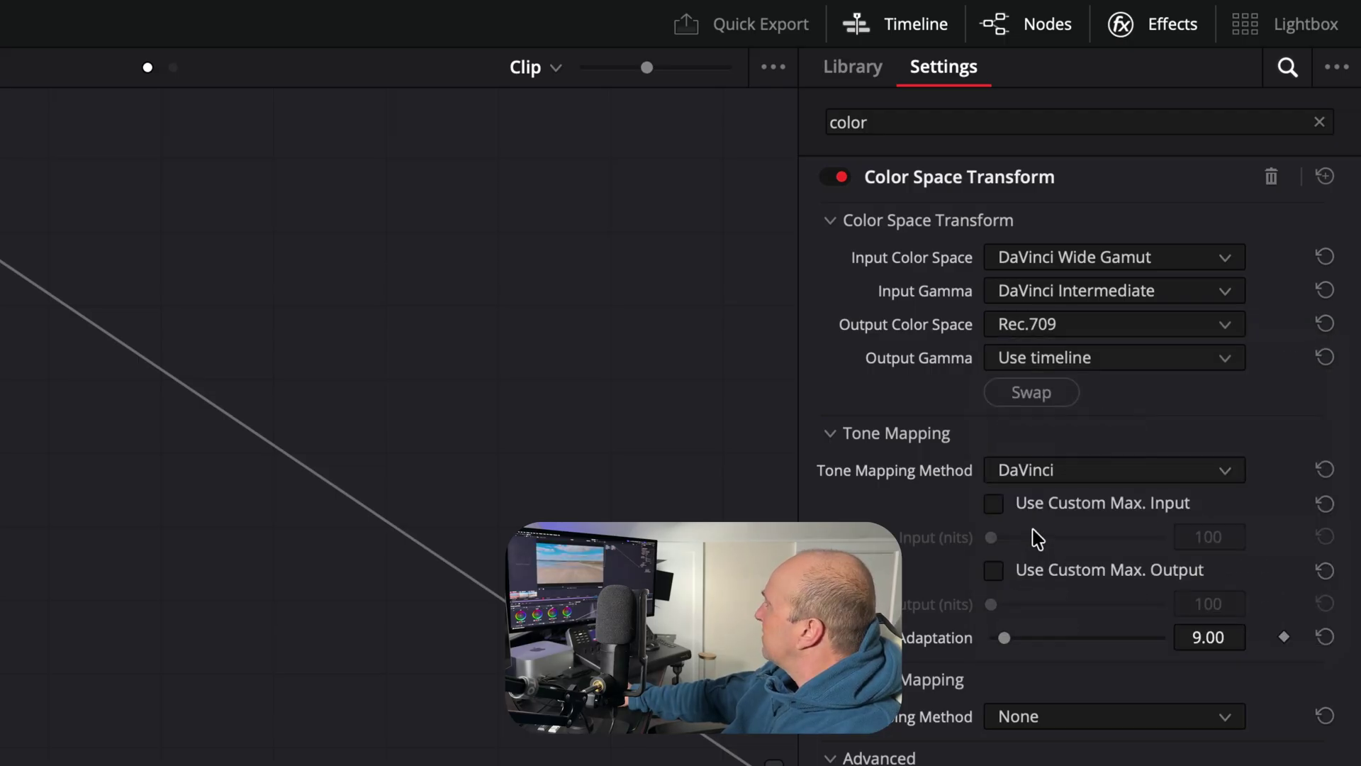
click(1097, 369)
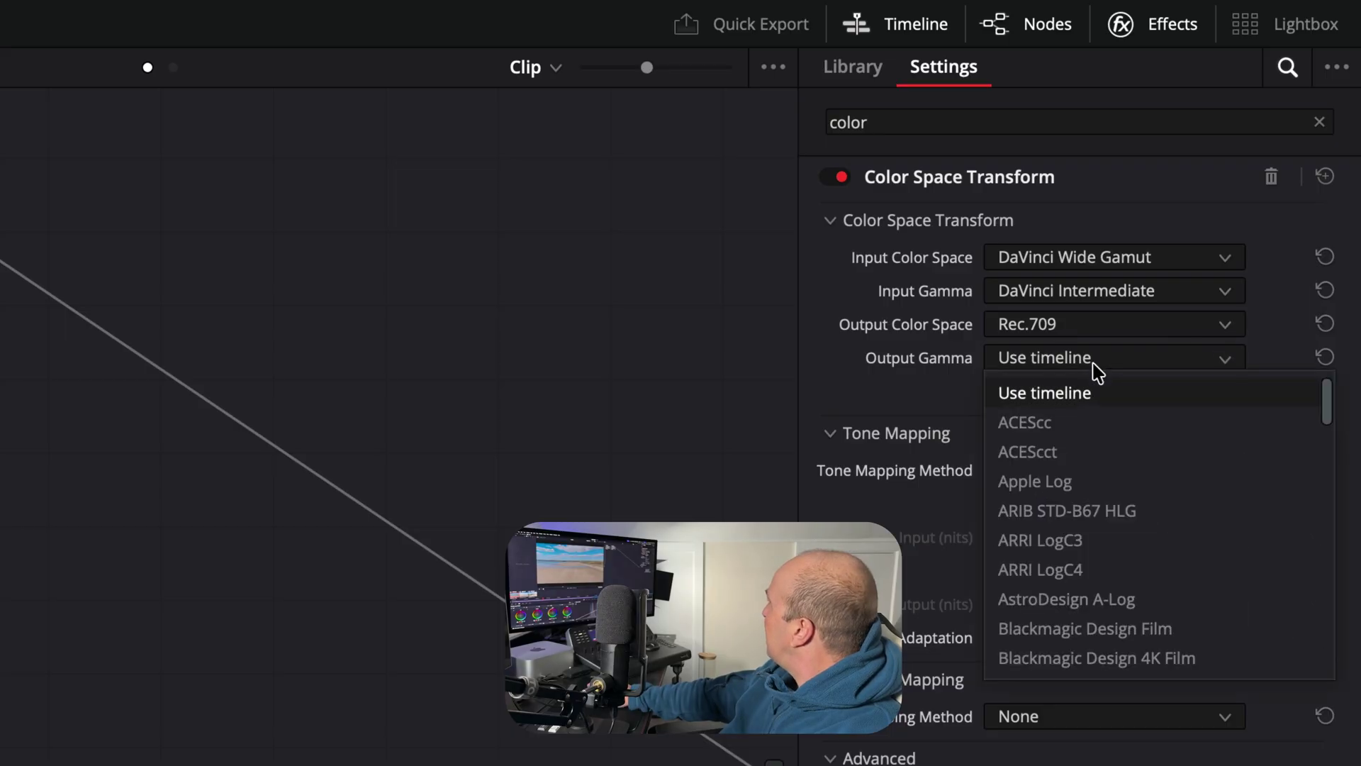
scroll(1130, 496, down, 10)
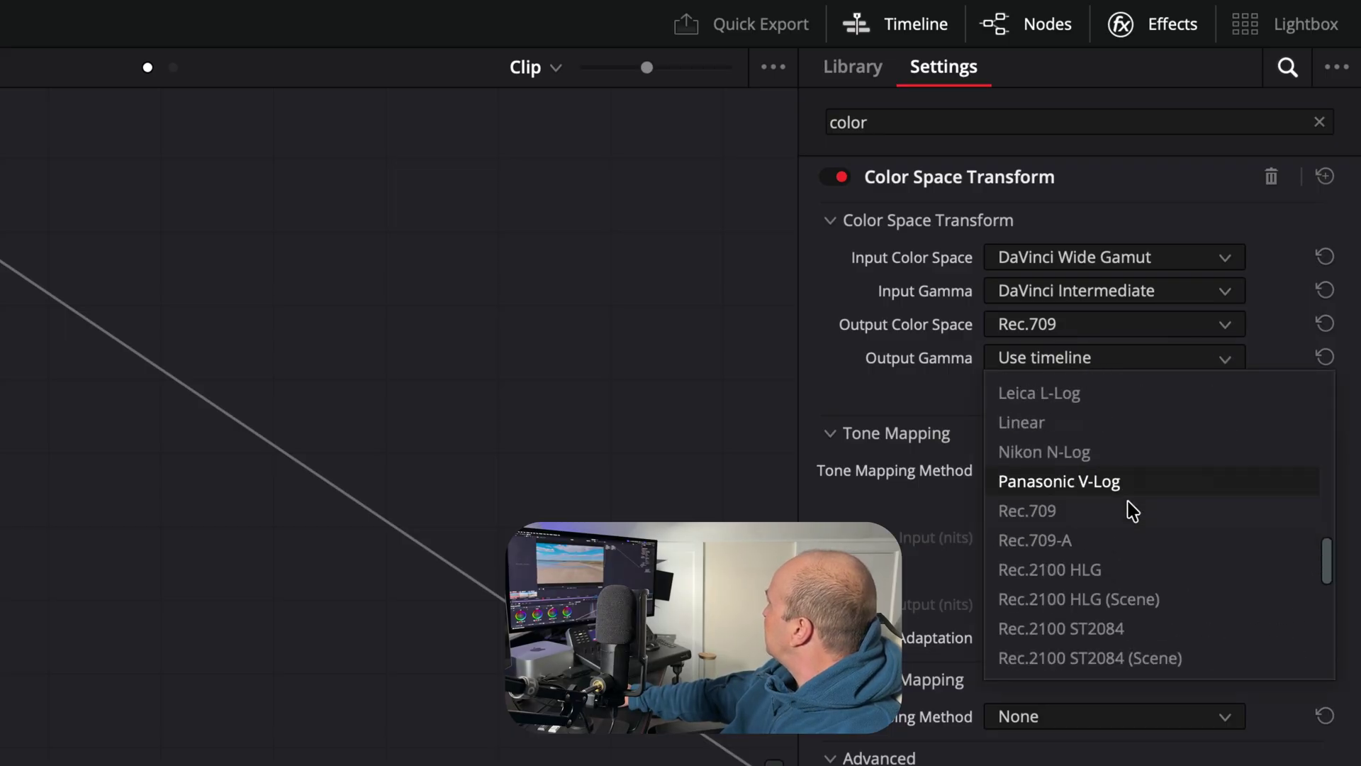
scroll(1132, 510, down, 9)
scroll(1131, 511, up, 11)
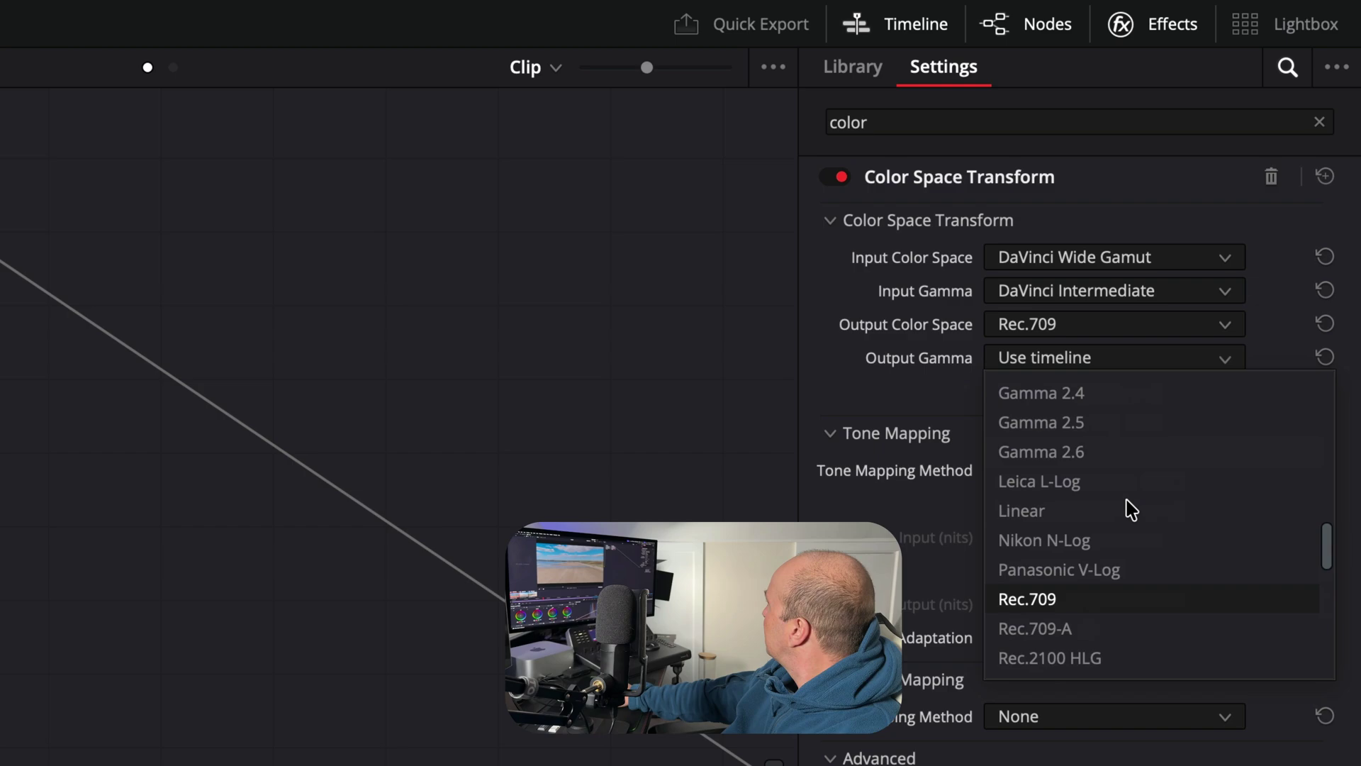
scroll(1095, 433, up, 1)
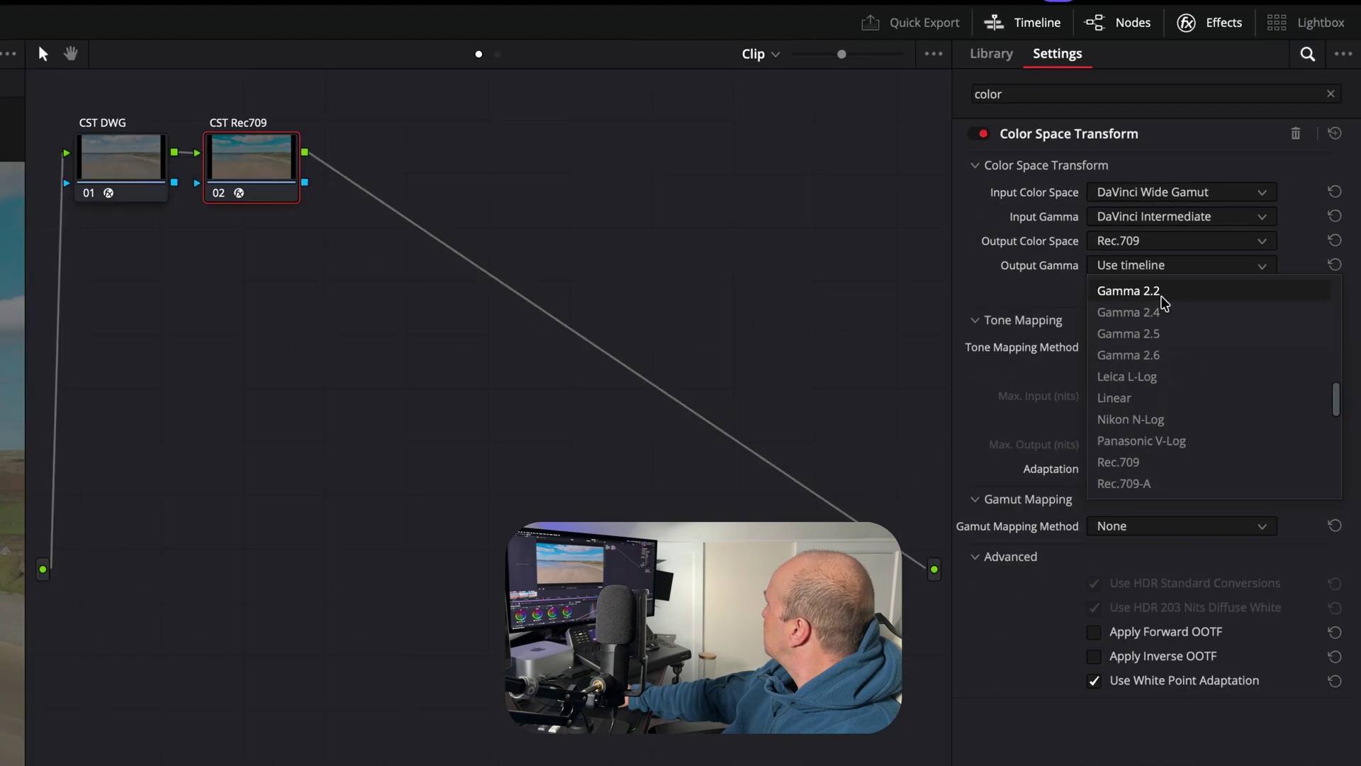
Set node 02's output gamma to Gamma 2.2, then bypass and re-enable both CST nodes to compare
click(1161, 299)
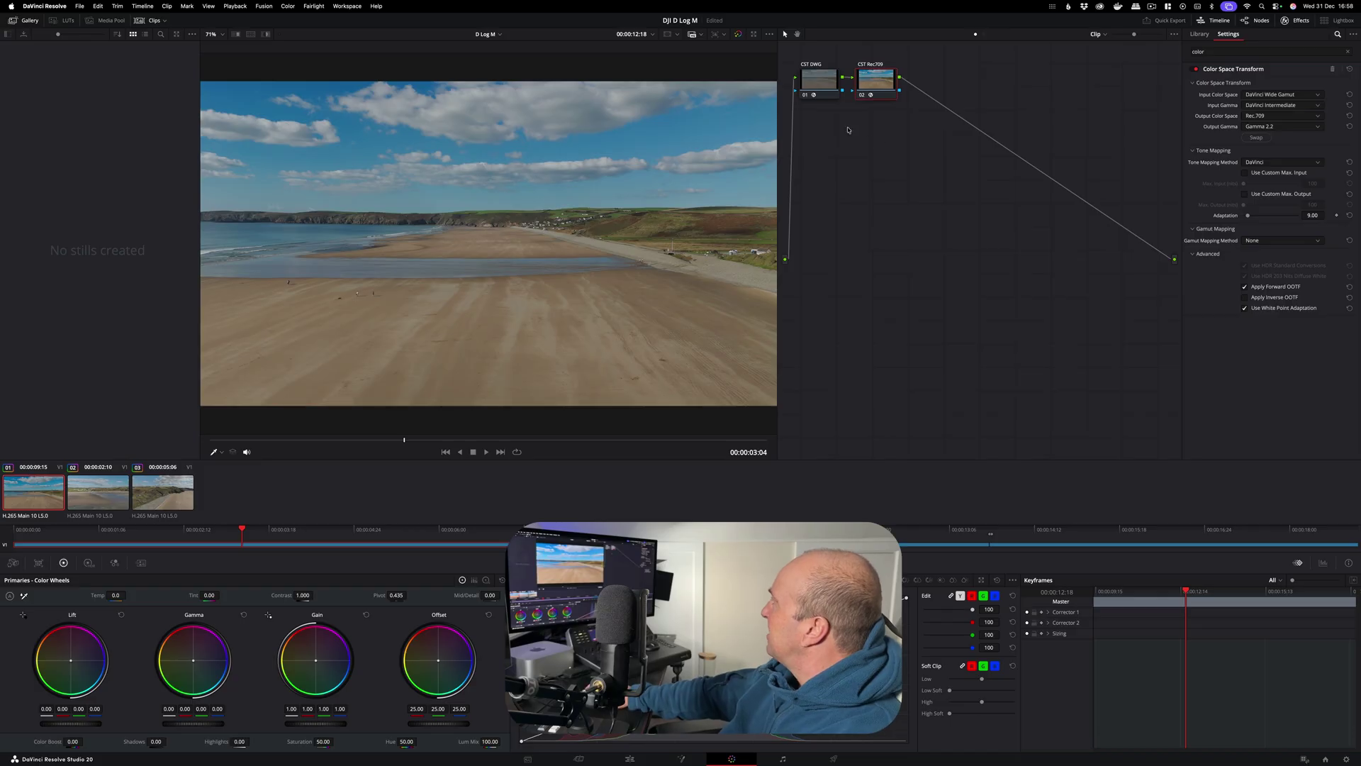
drag(817, 120, 787, 92)
key(ctrl+d)
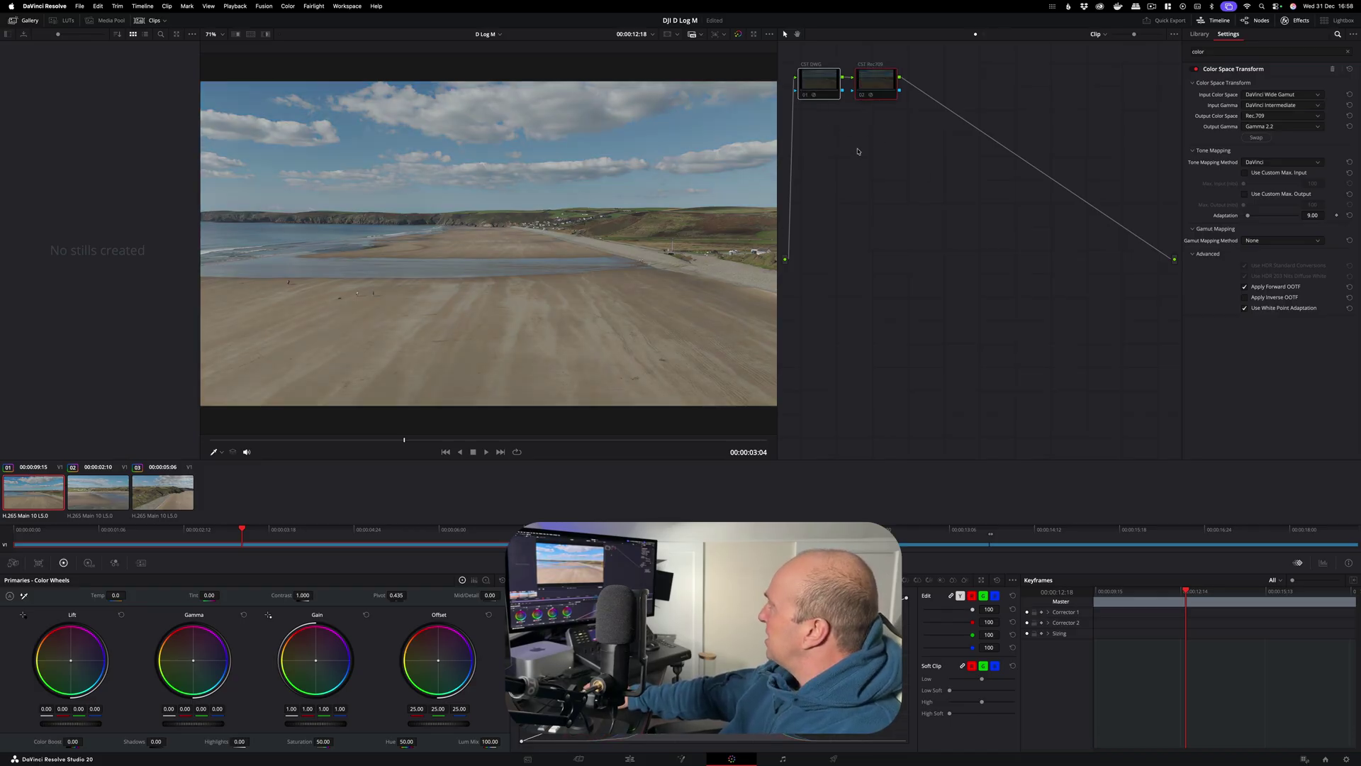
key(ctrl+d)
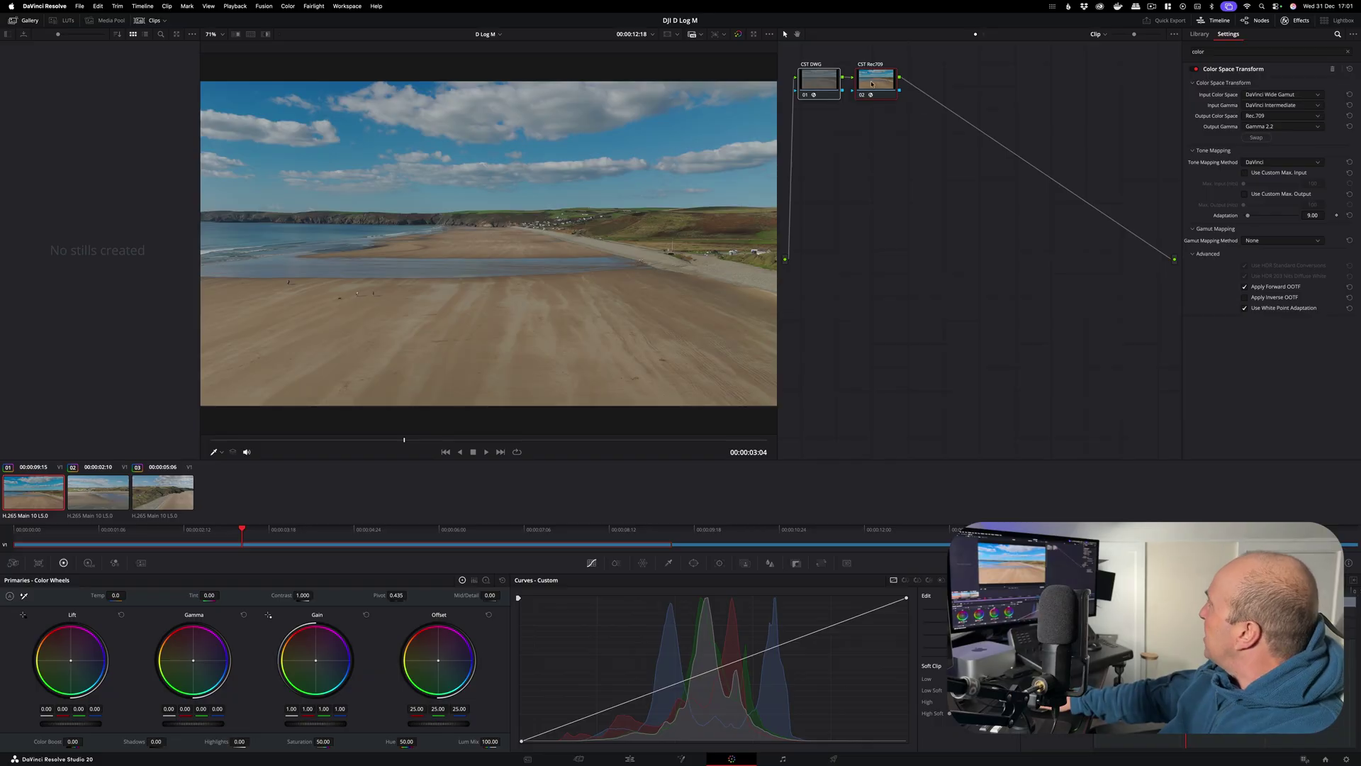
Spread the CST nodes apart, add serial nodes after CST DWG, and label node 02 'Exp HDR'
drag(872, 84, 1119, 80)
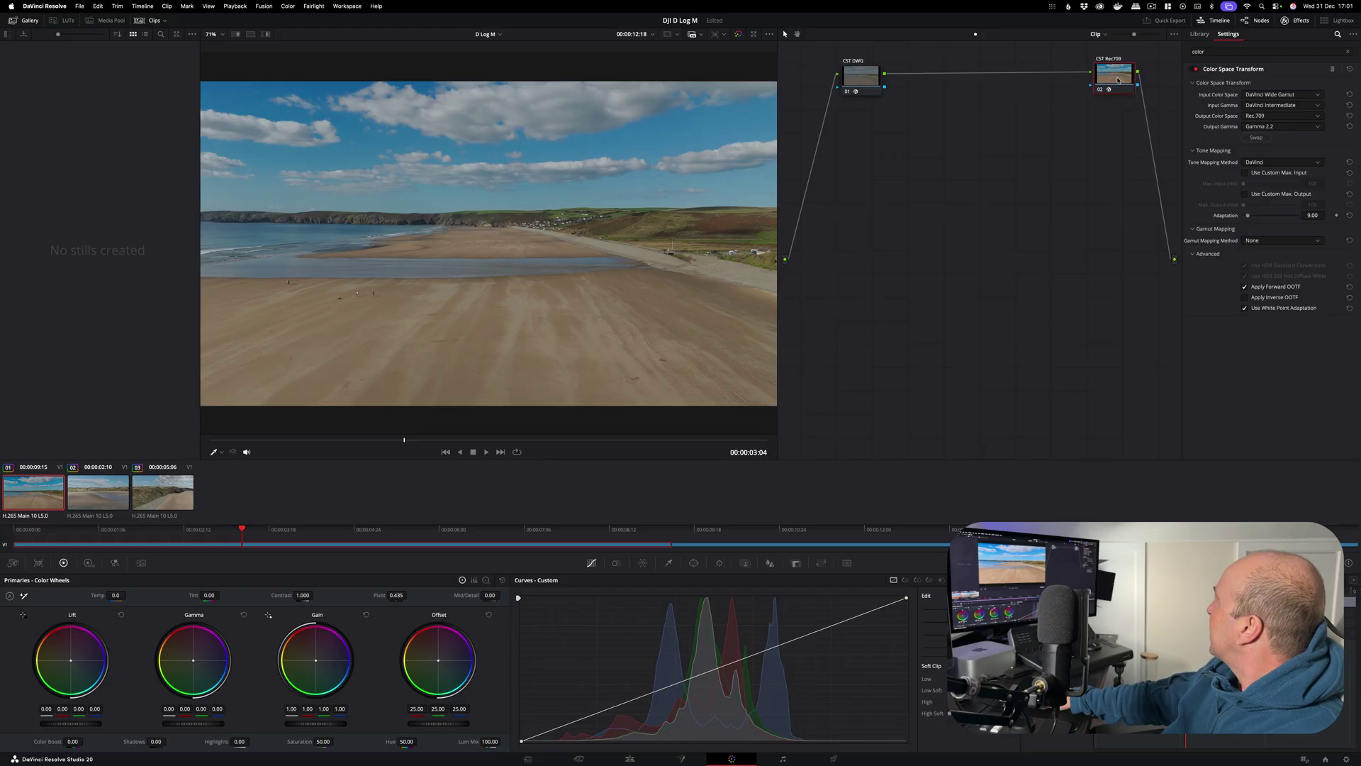
click(856, 84)
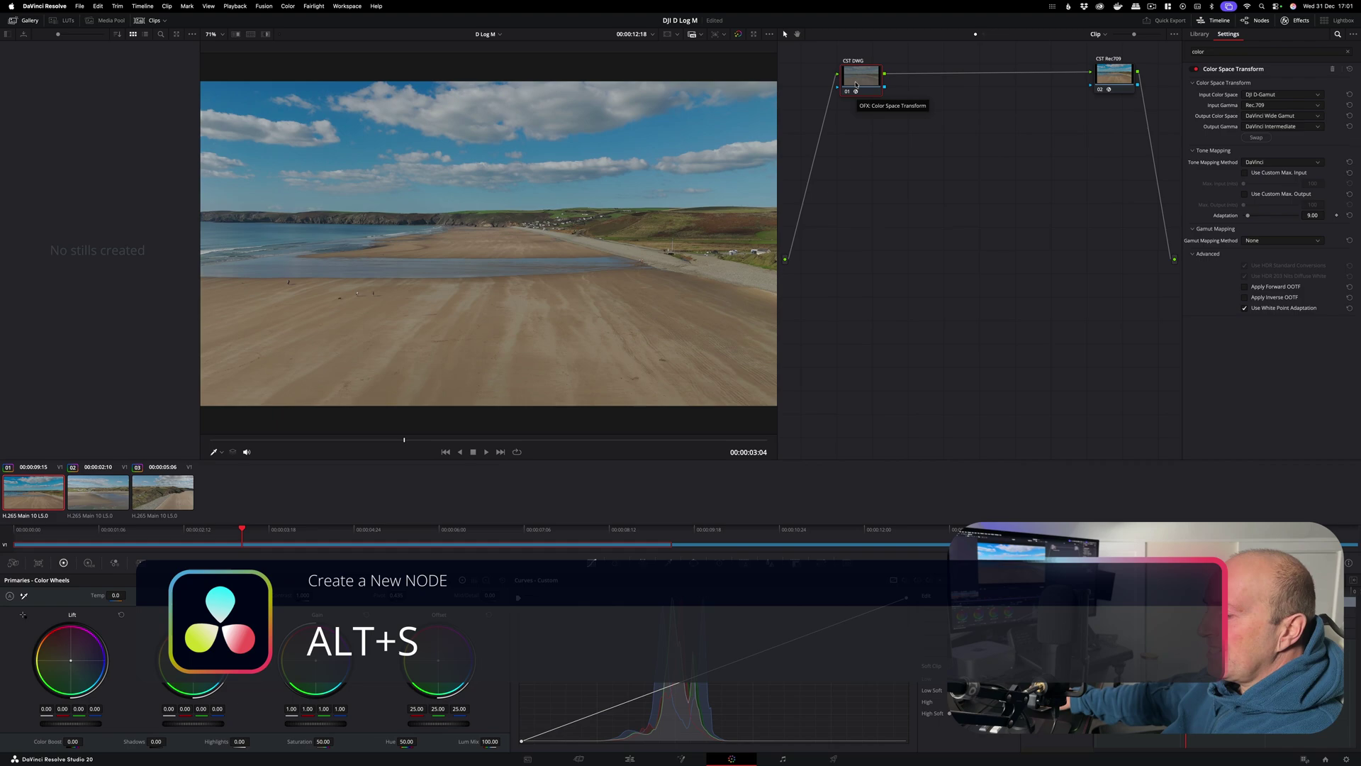
key(alt+s)
key(alt+s)
key(alt+s)
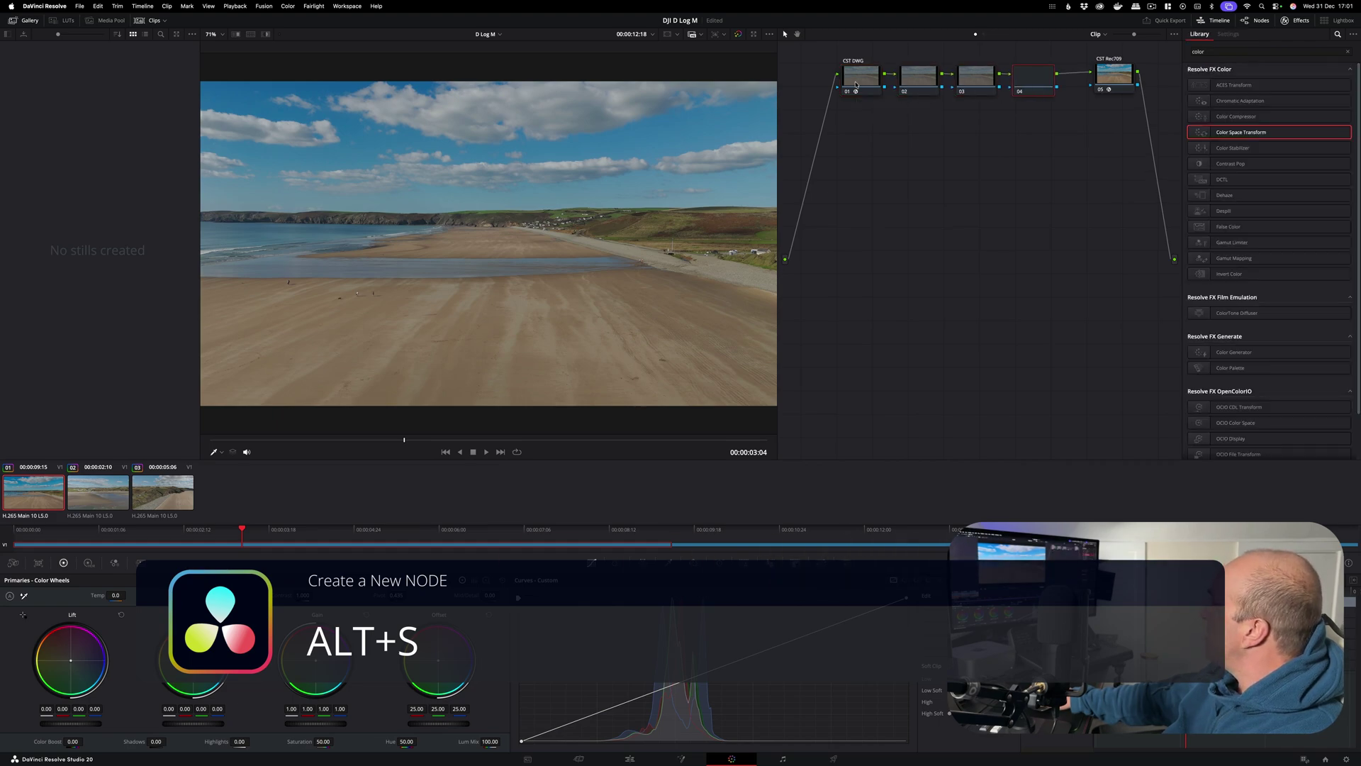
click(921, 84)
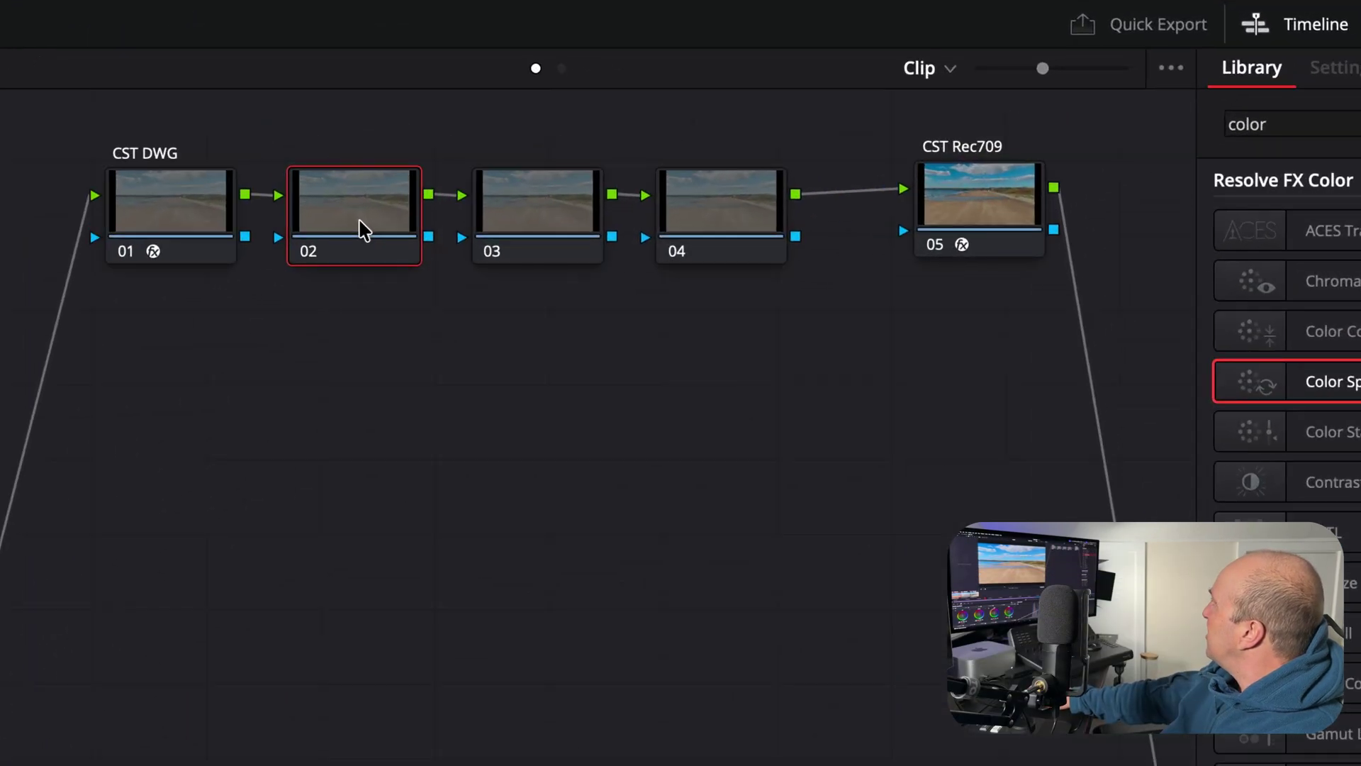
right_click(360, 221)
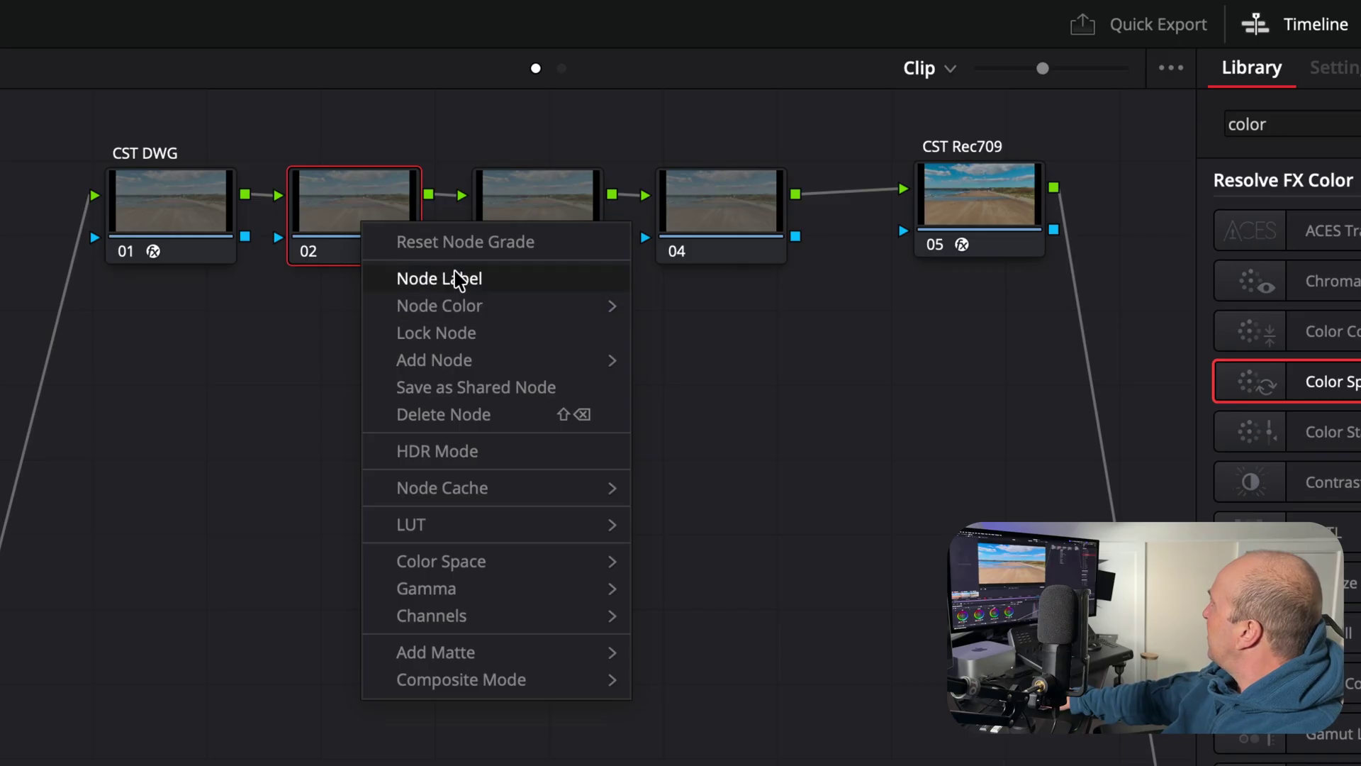
click(455, 276)
text(Exp HD)
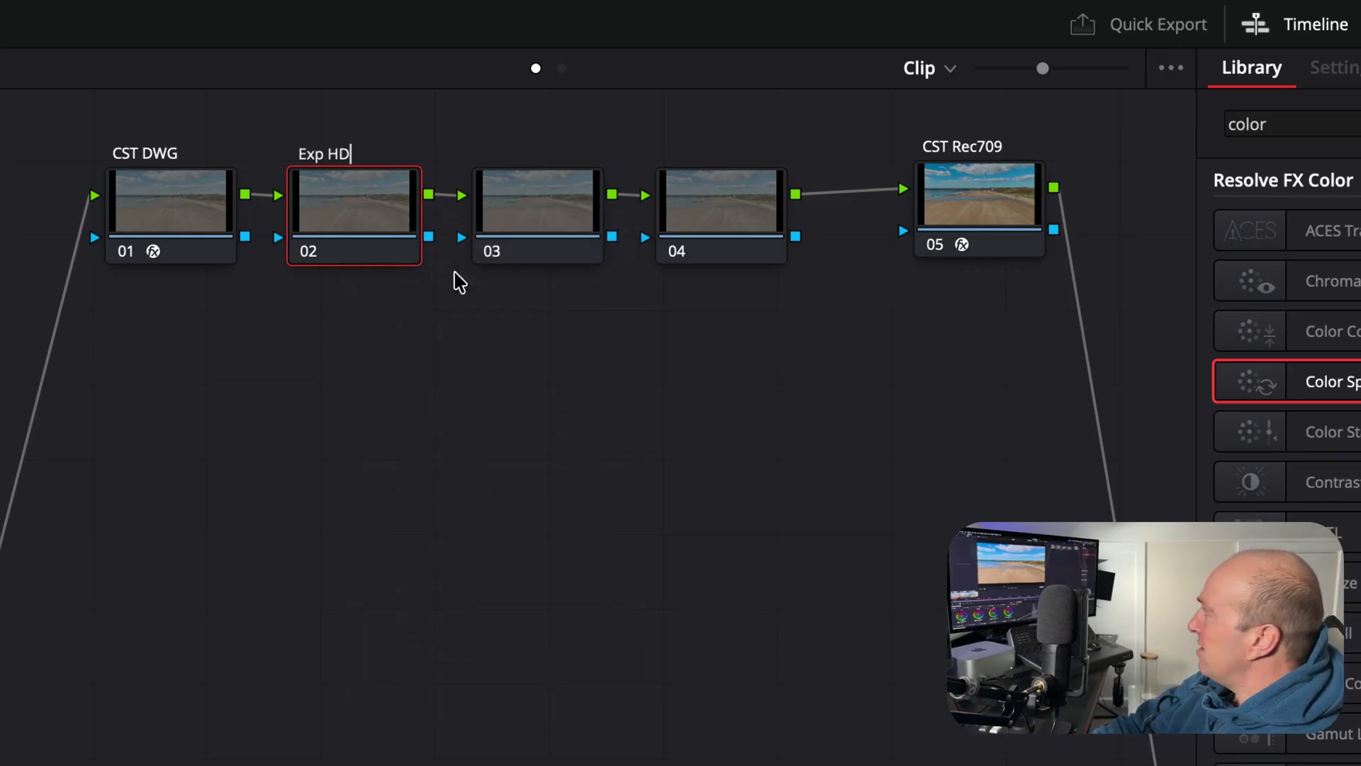
text(R)
click(527, 205)
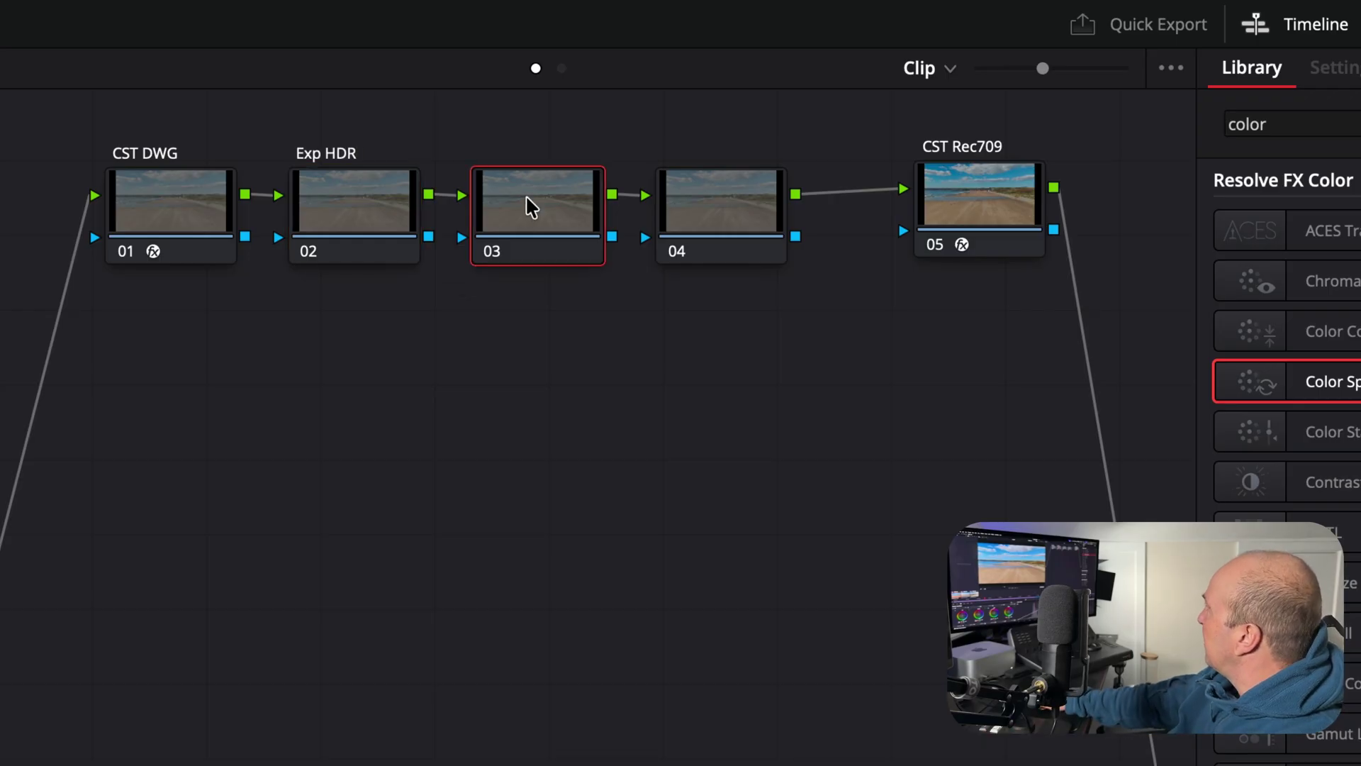
Label node 03 'WB' and node 04 'Contrast'
right_click(531, 207)
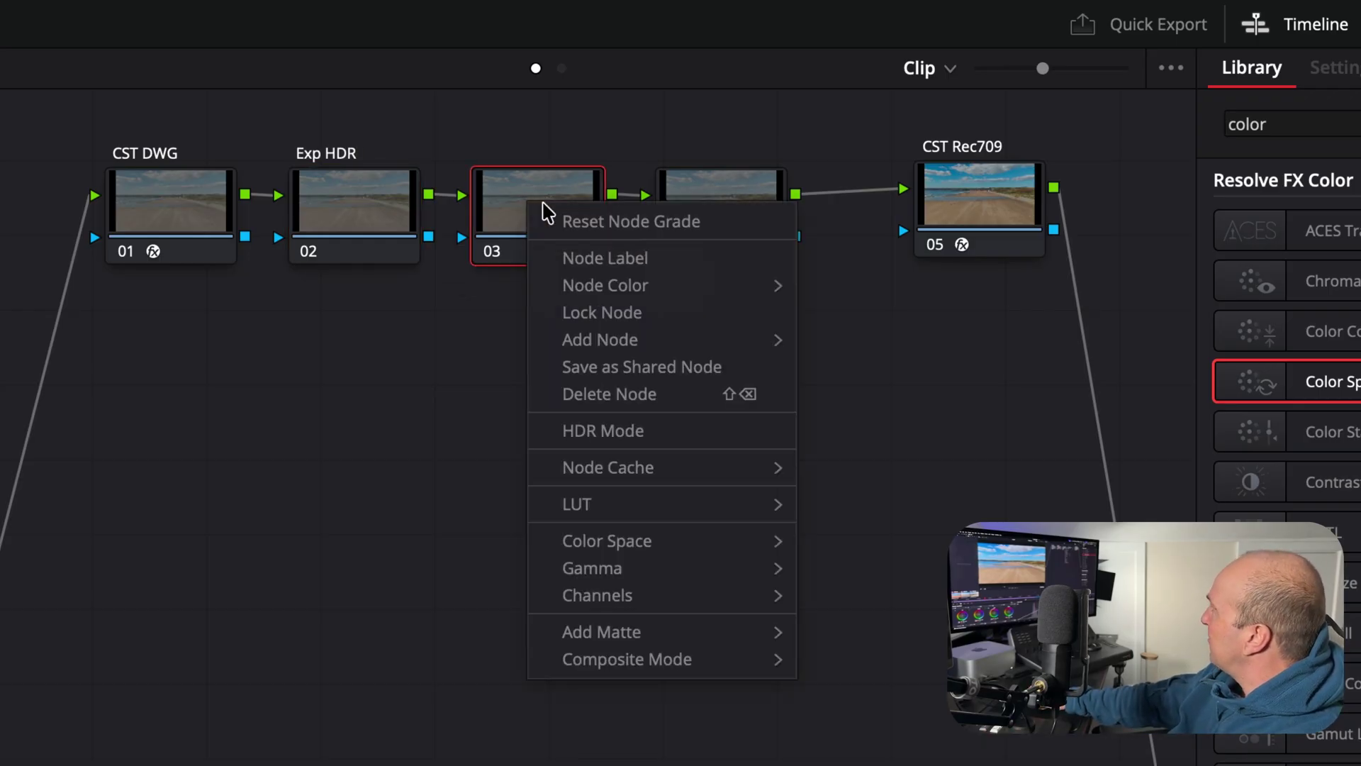
click(602, 258)
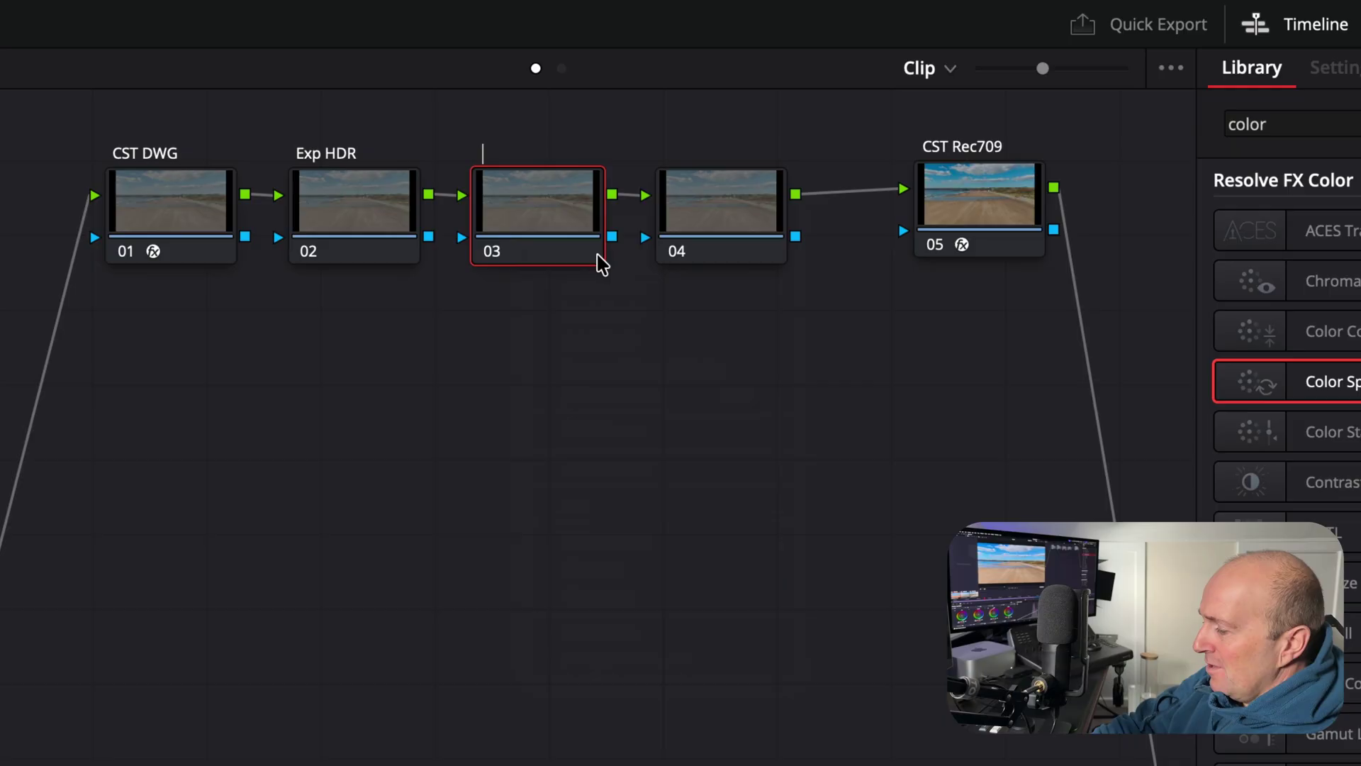
text(WB)
key(Return)
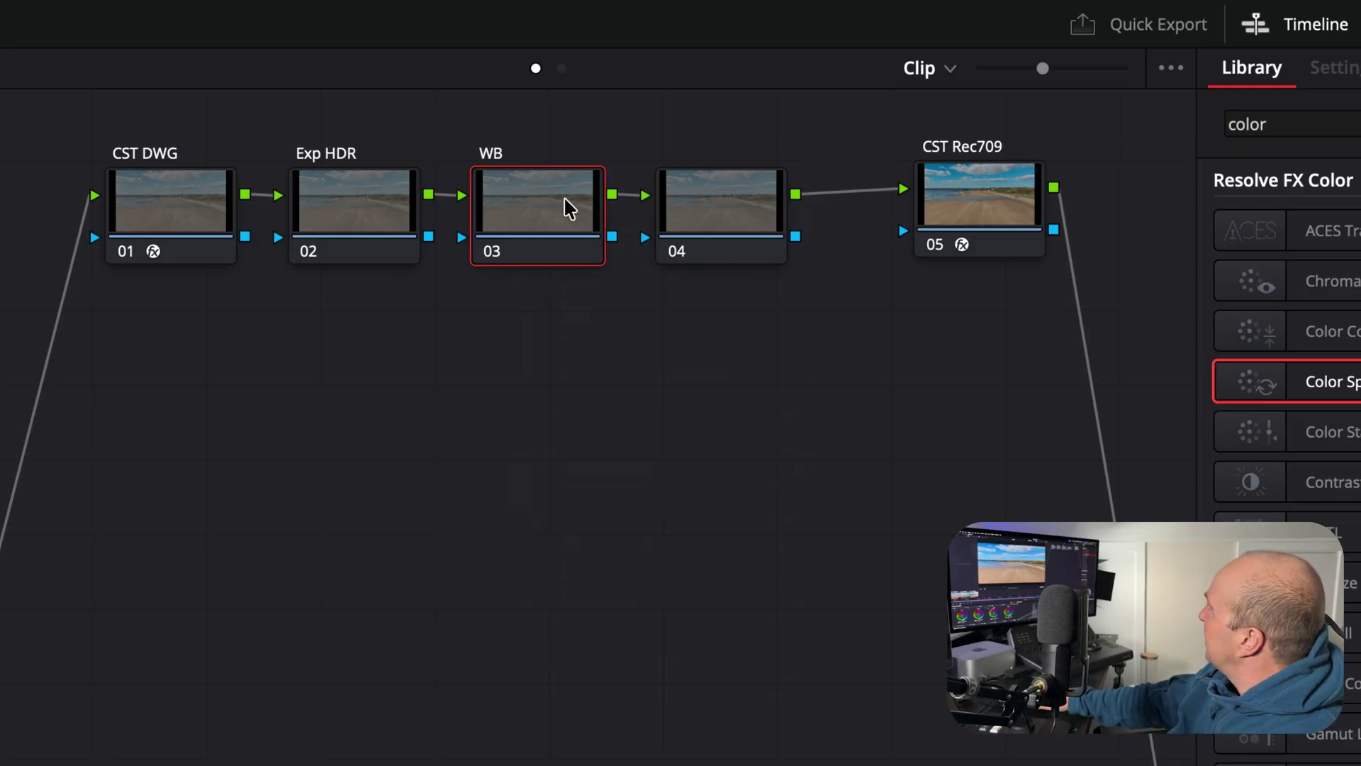
click(698, 208)
right_click(700, 209)
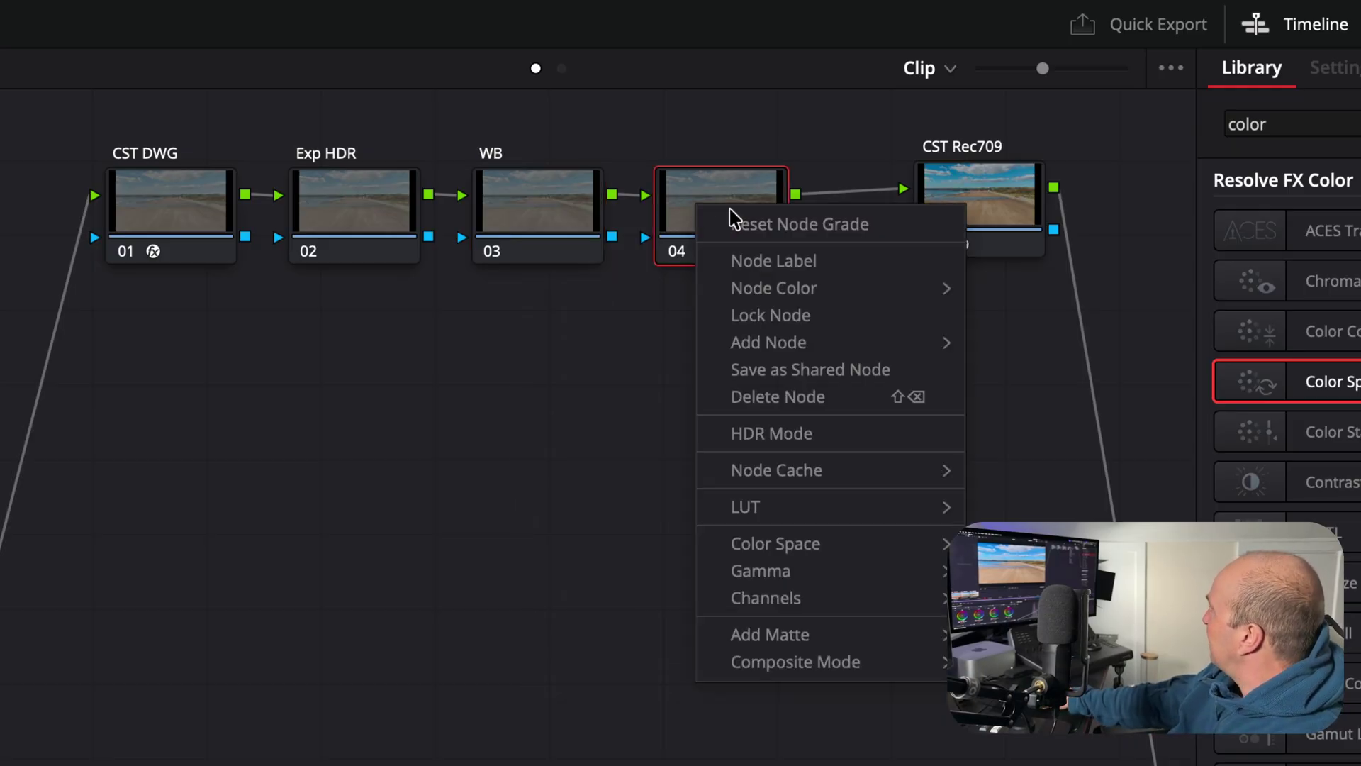
click(756, 261)
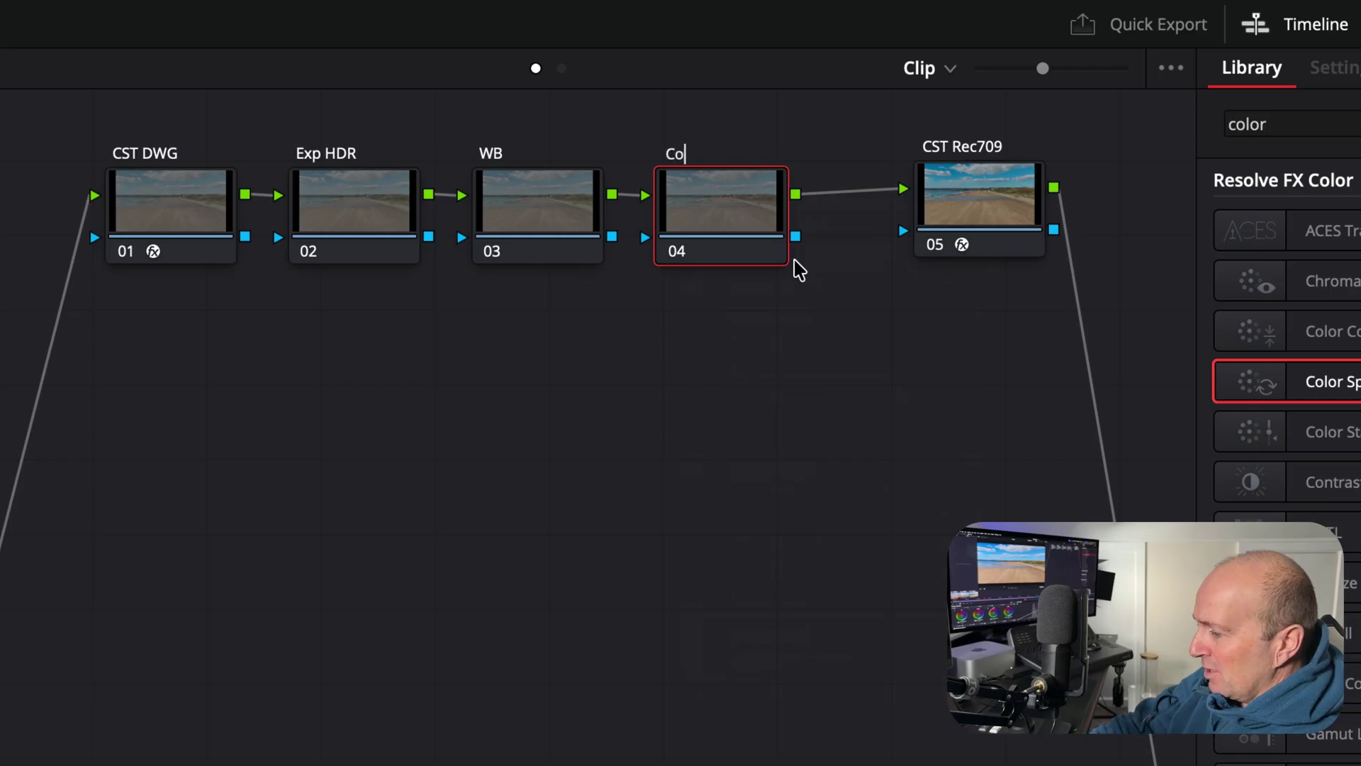
key(Return)
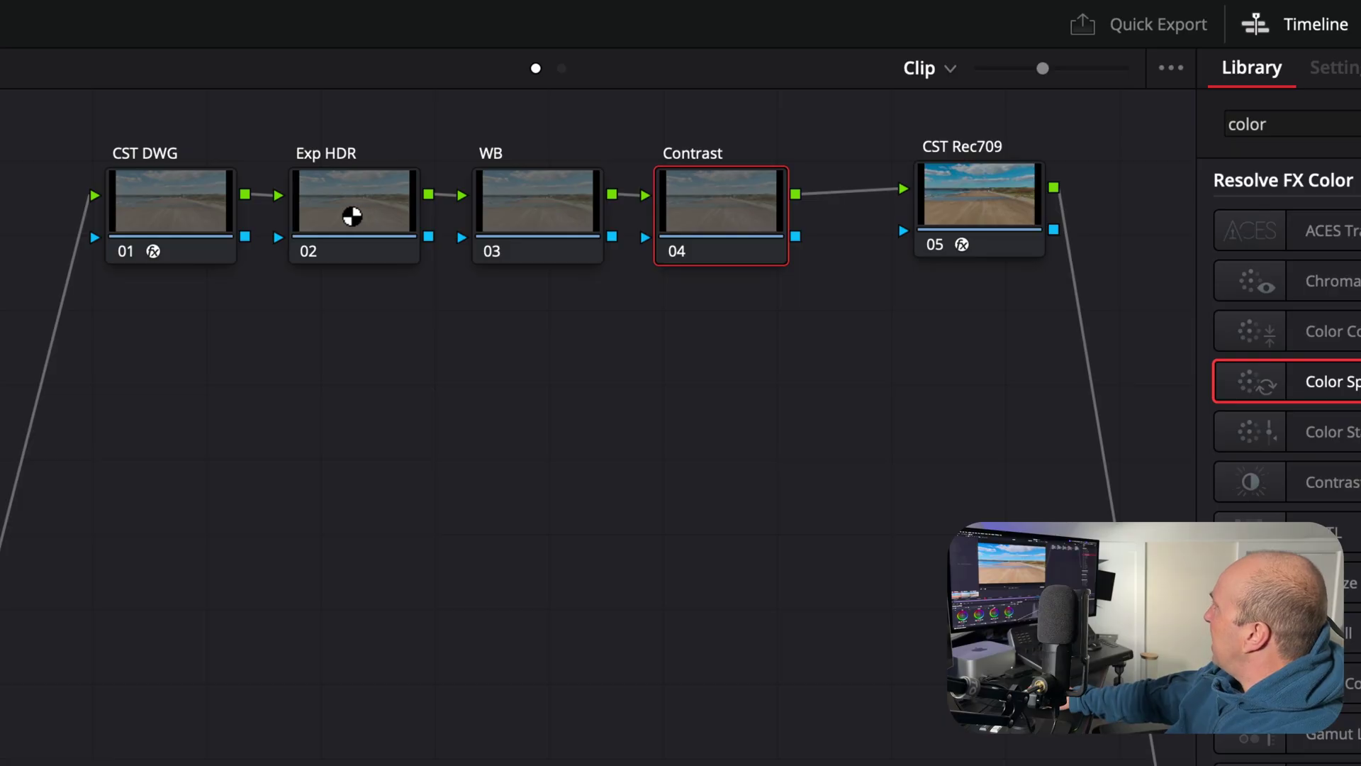
Show the HDR wheels for the Exp HDR node, test lowering Global exposure, then reset it to 0.00
click(352, 215)
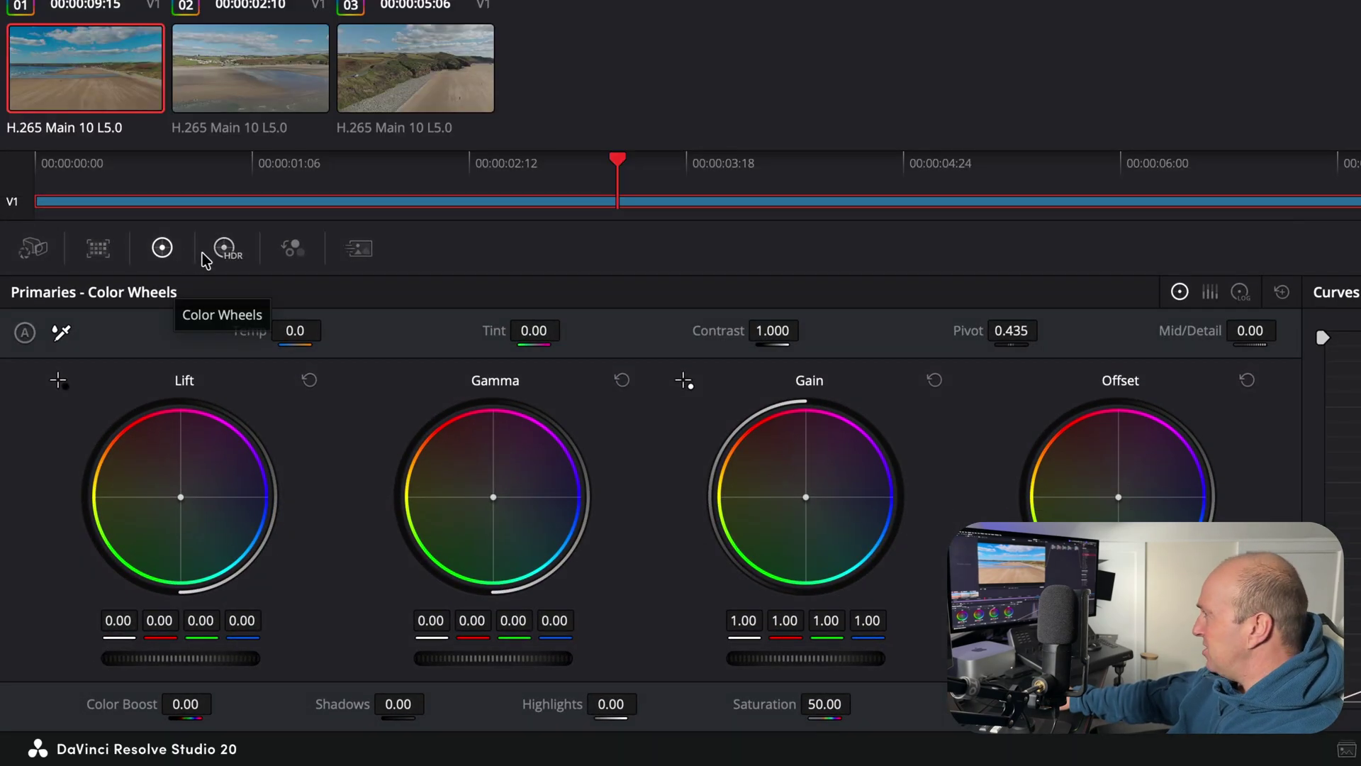
click(224, 249)
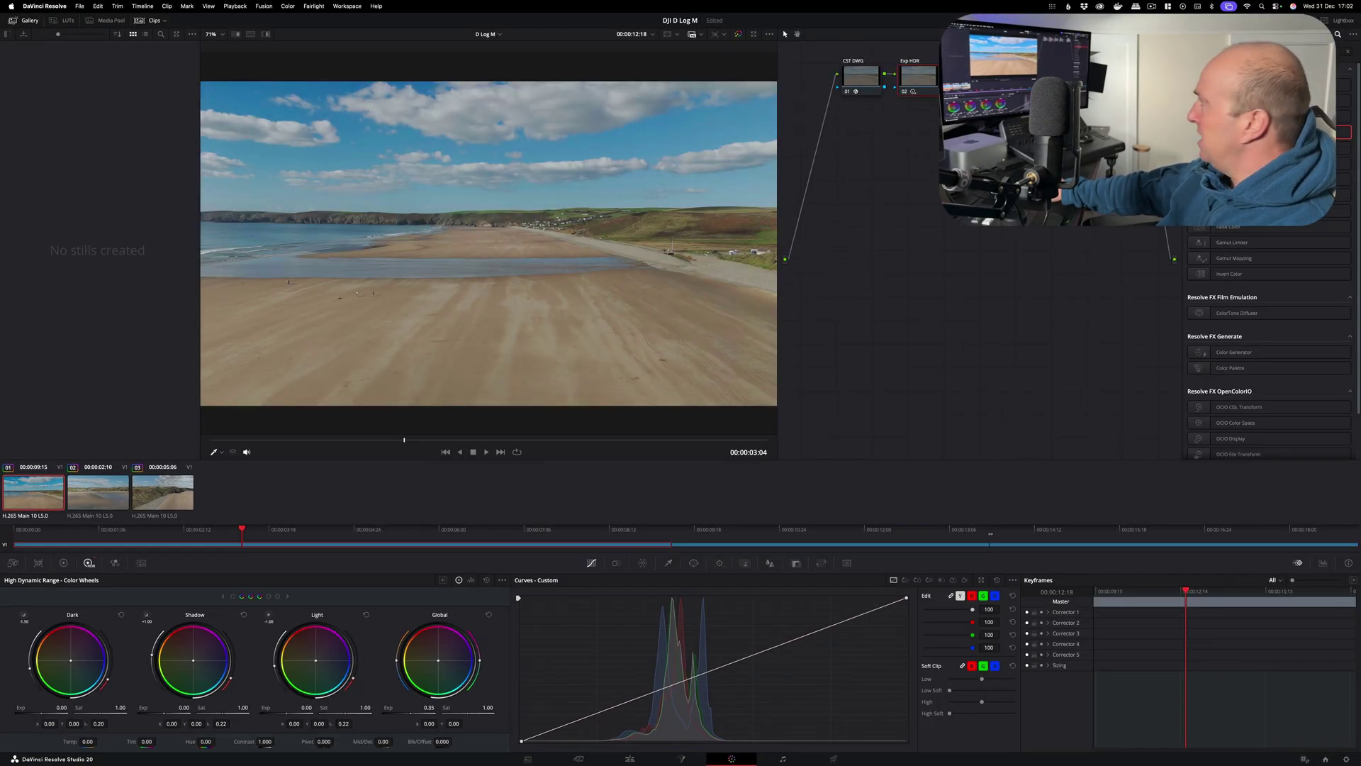
drag(429, 707, 394, 707)
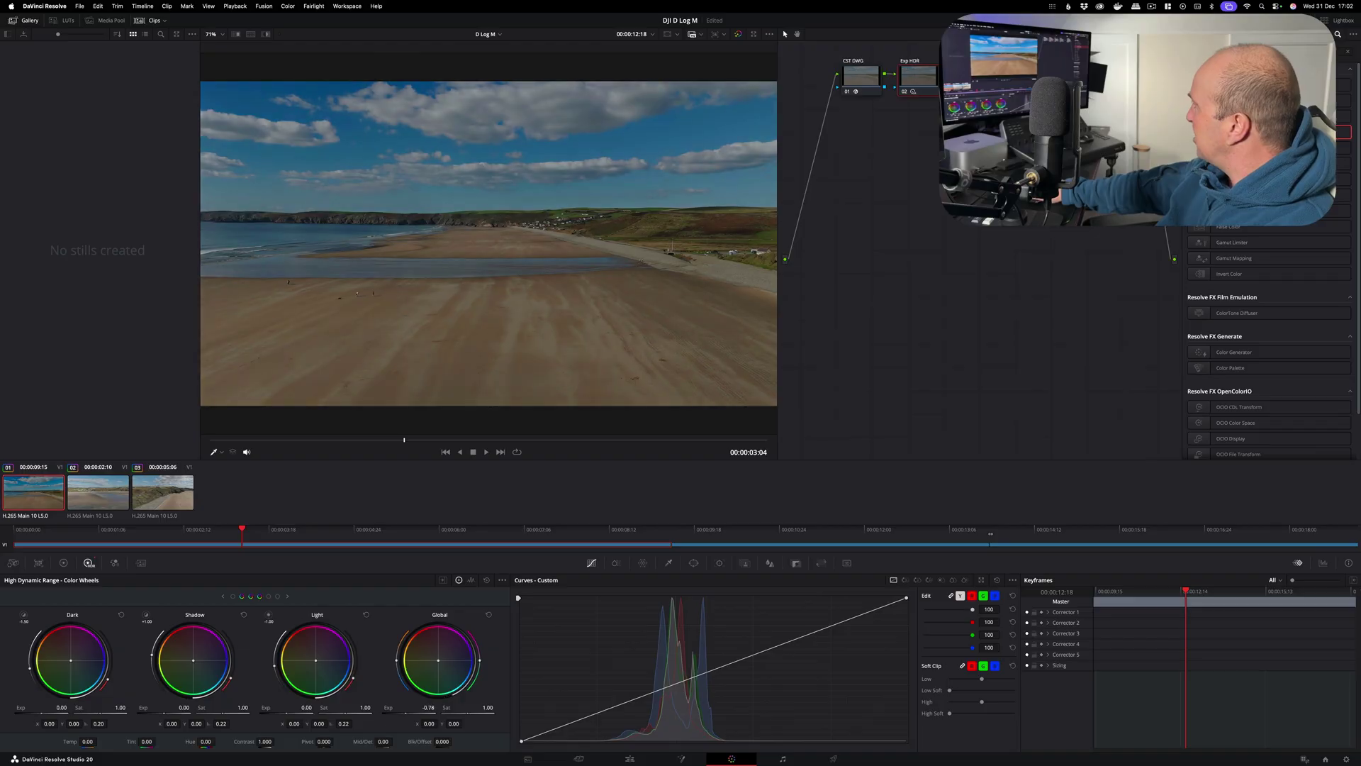
double_click(429, 707)
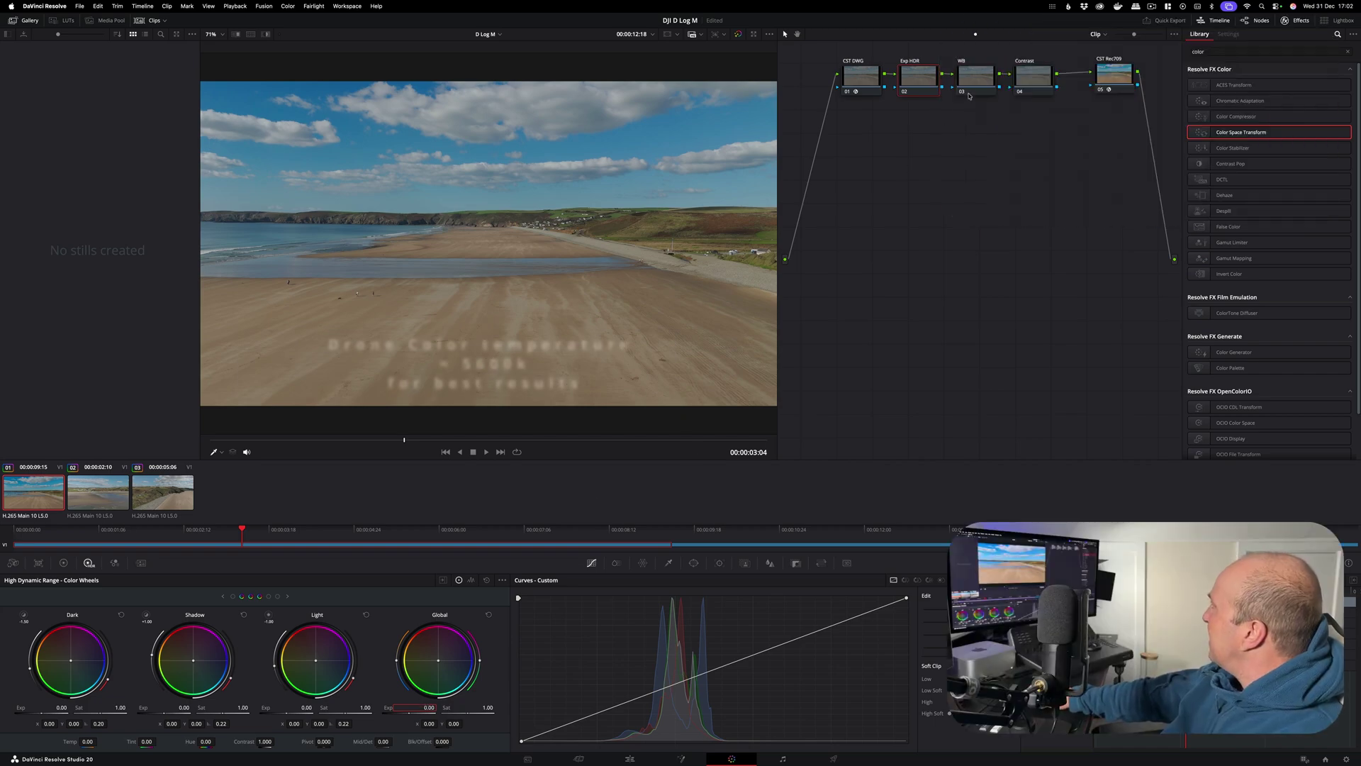
On the WB node, pick white balance from a white cloud, giving Temp 93.0 and Tint 3.89
click(985, 90)
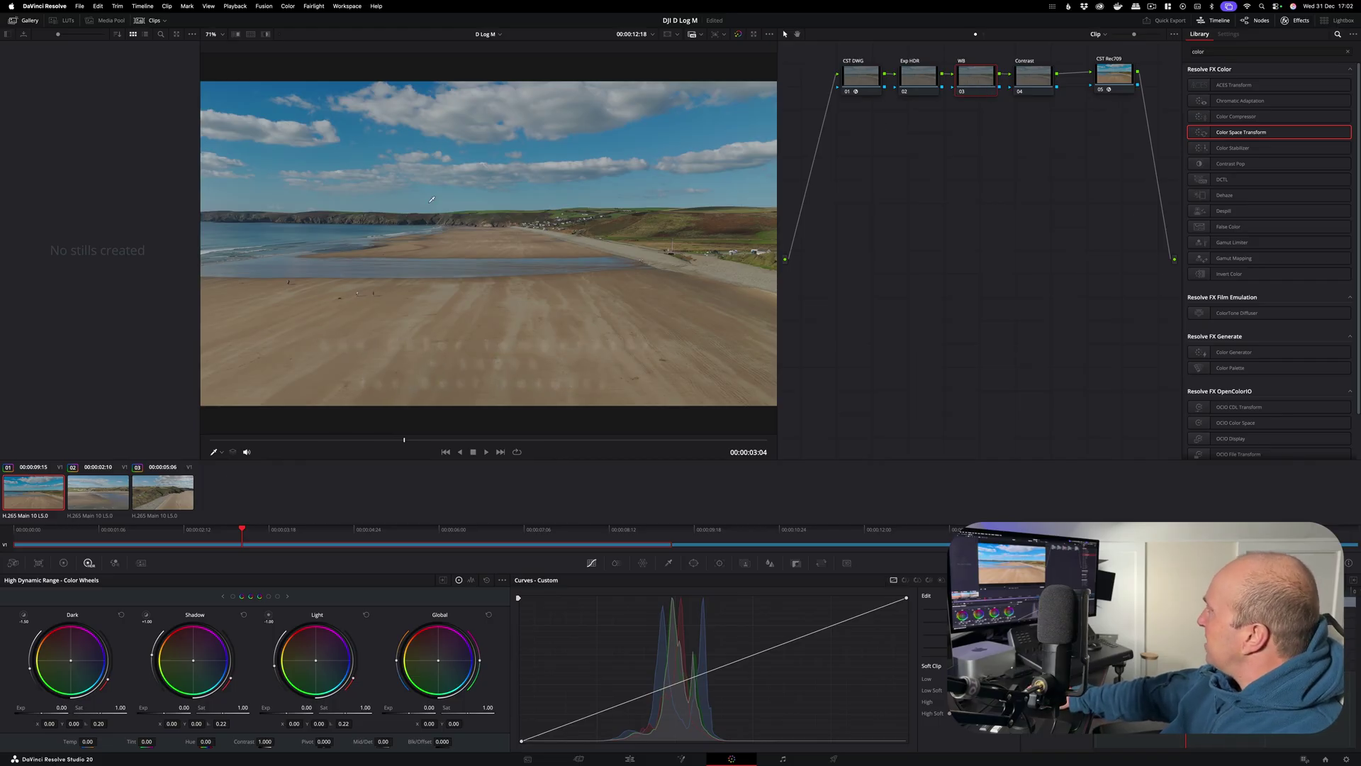
click(63, 564)
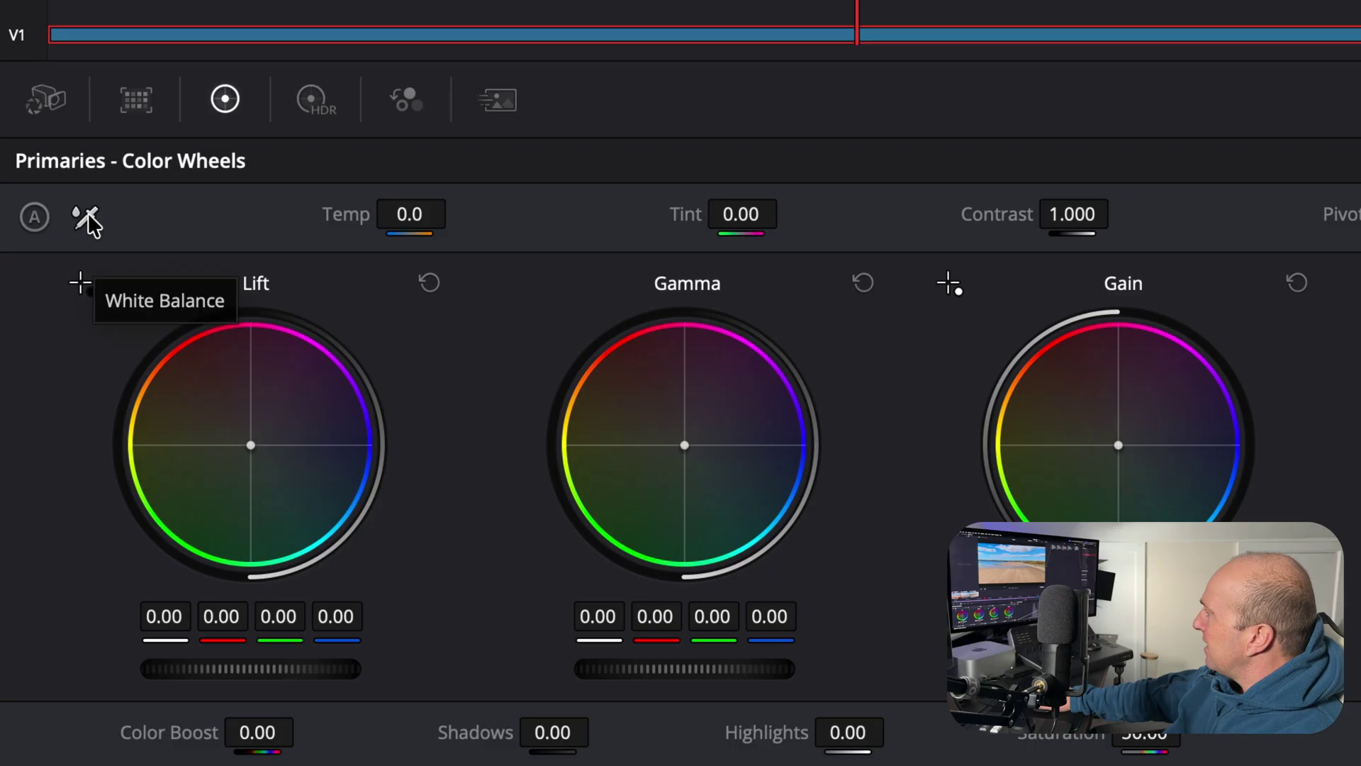
click(88, 215)
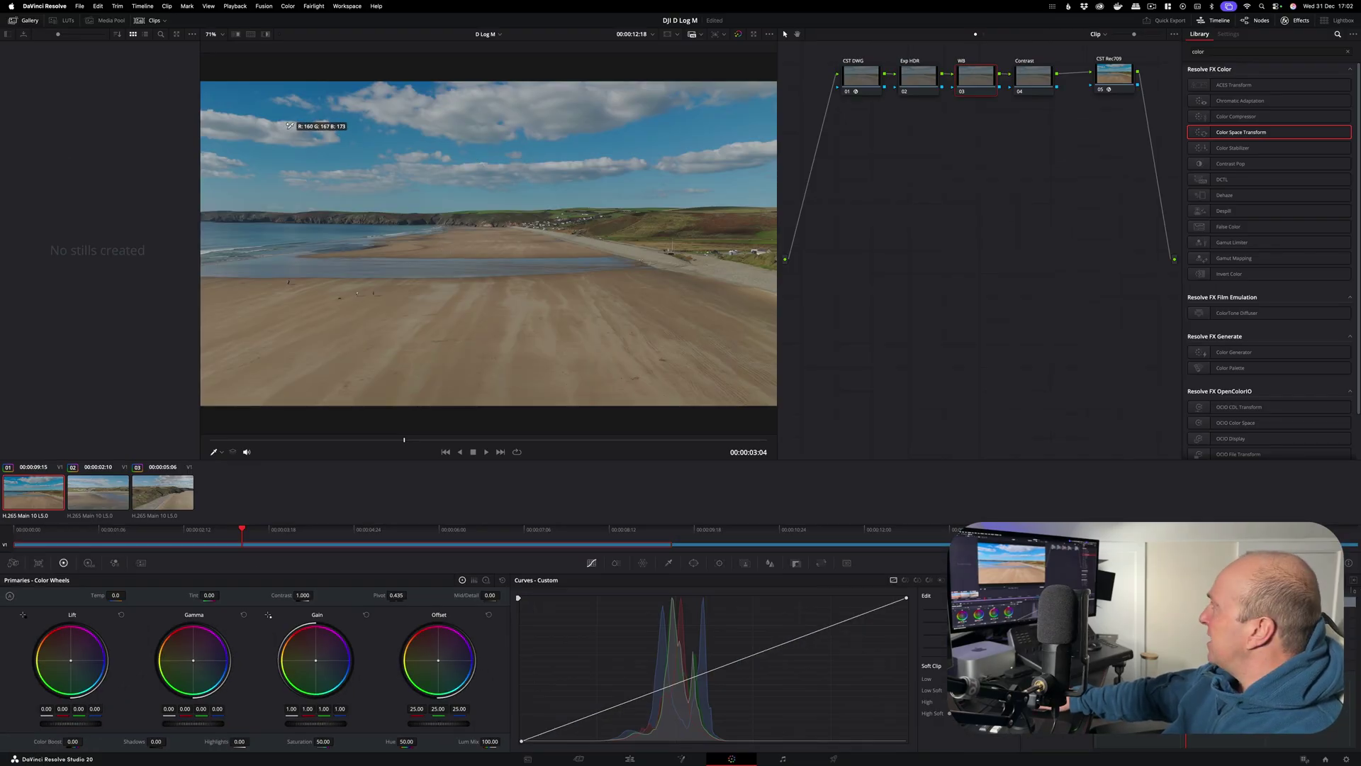
click(290, 125)
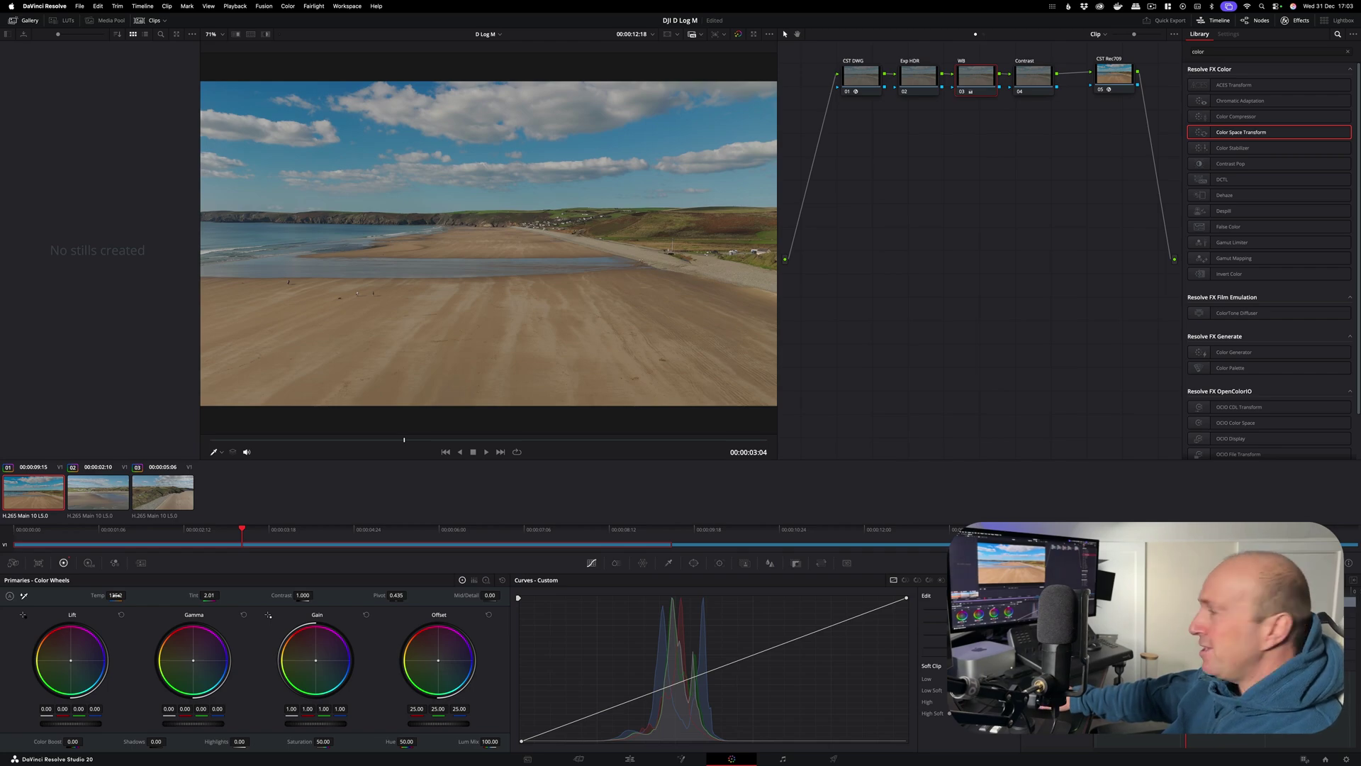
drag(129, 595, 128, 595)
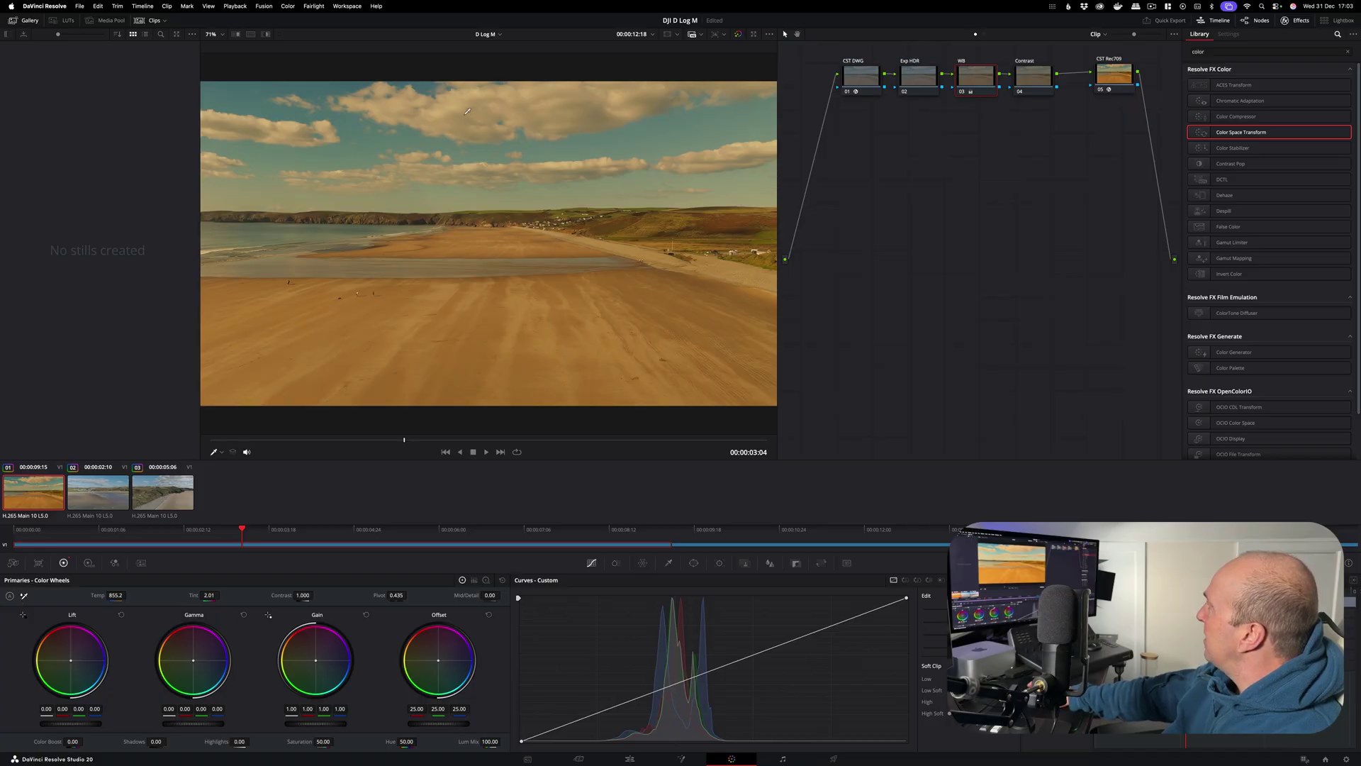
click(24, 596)
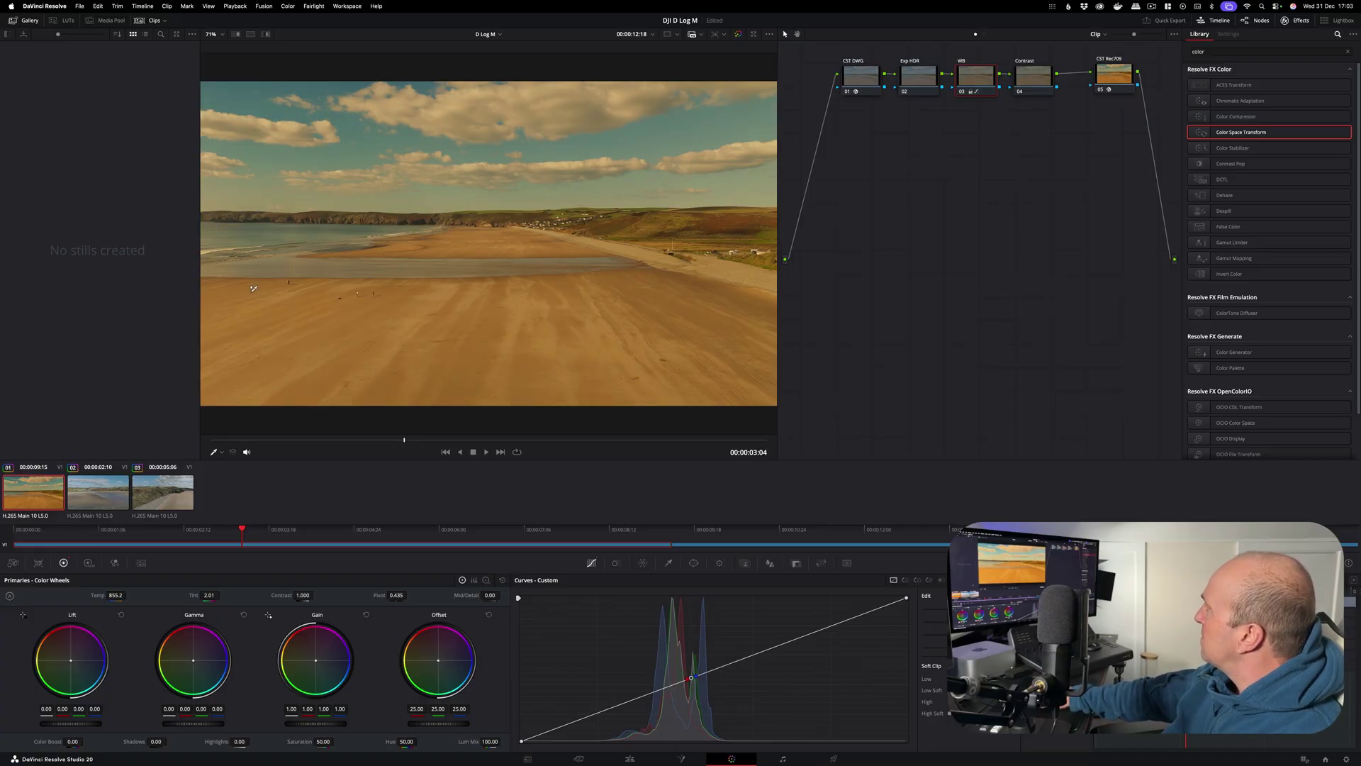
click(434, 106)
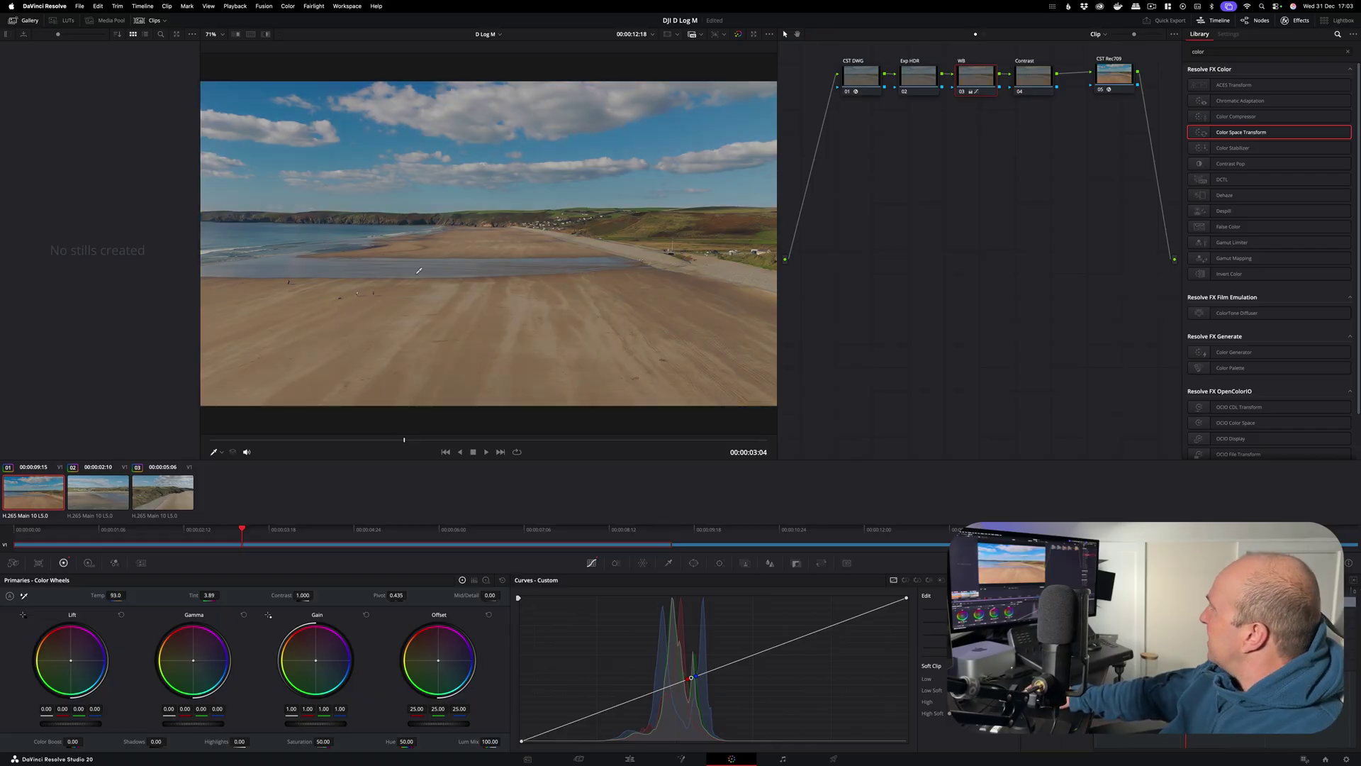
Select the Contrast node and enter a contrast pivot of exactly 0.336 in the Primaries wheels
click(1041, 83)
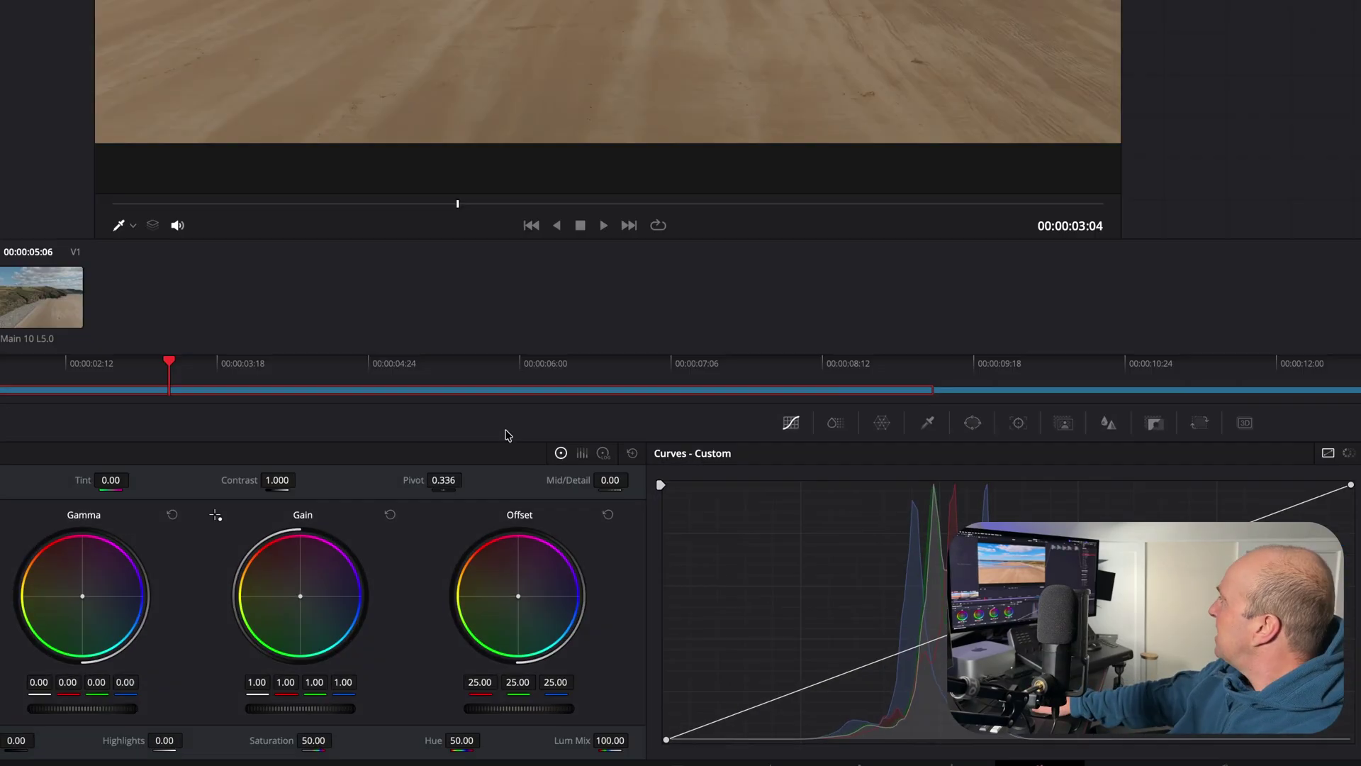
drag(399, 597, 397, 595)
click(579, 162)
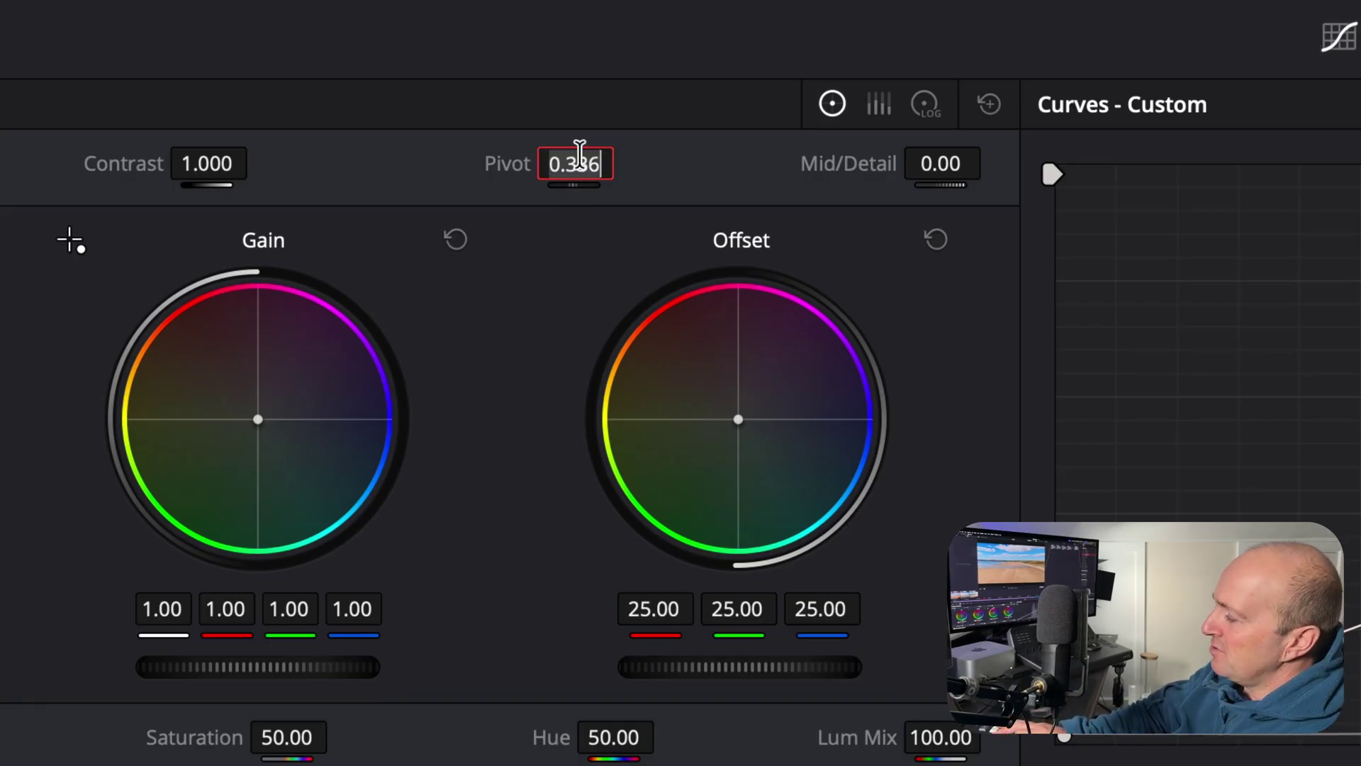
text(0.336)
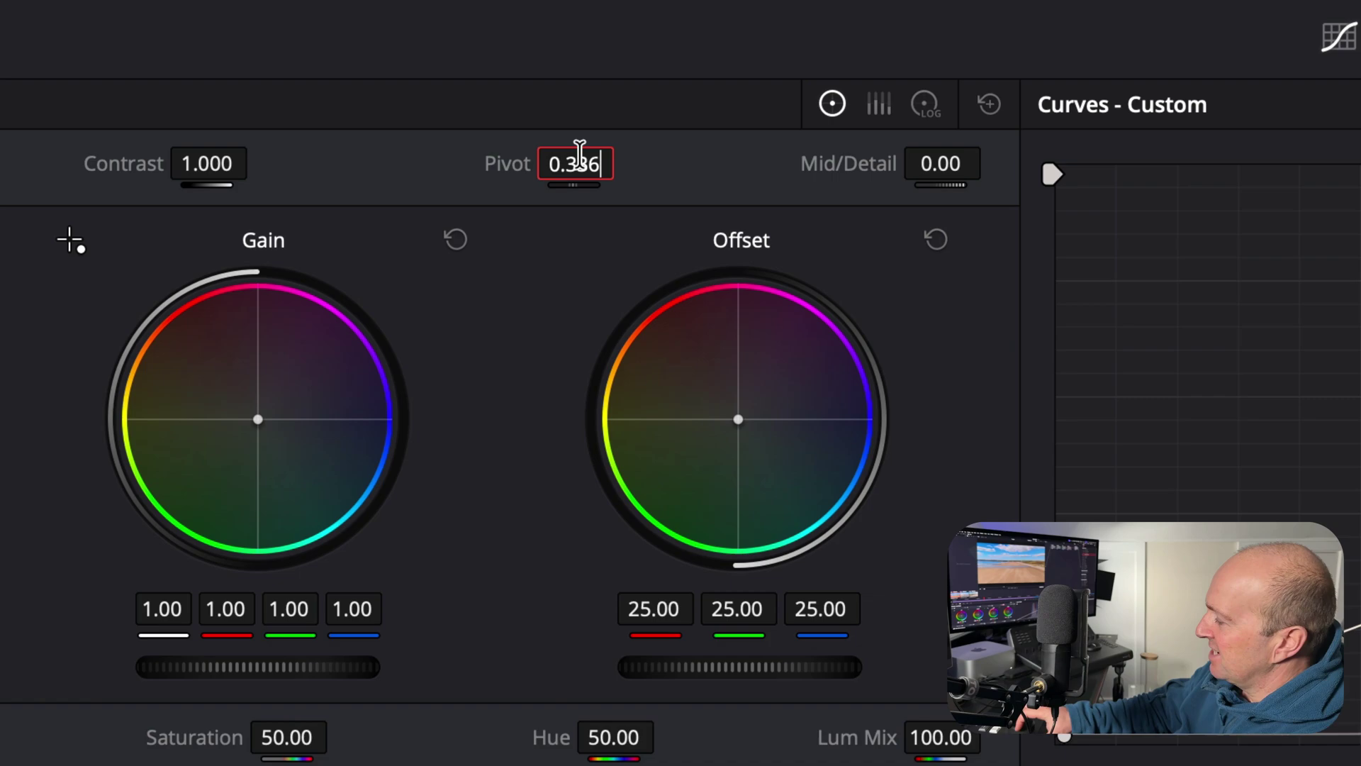
key(Return)
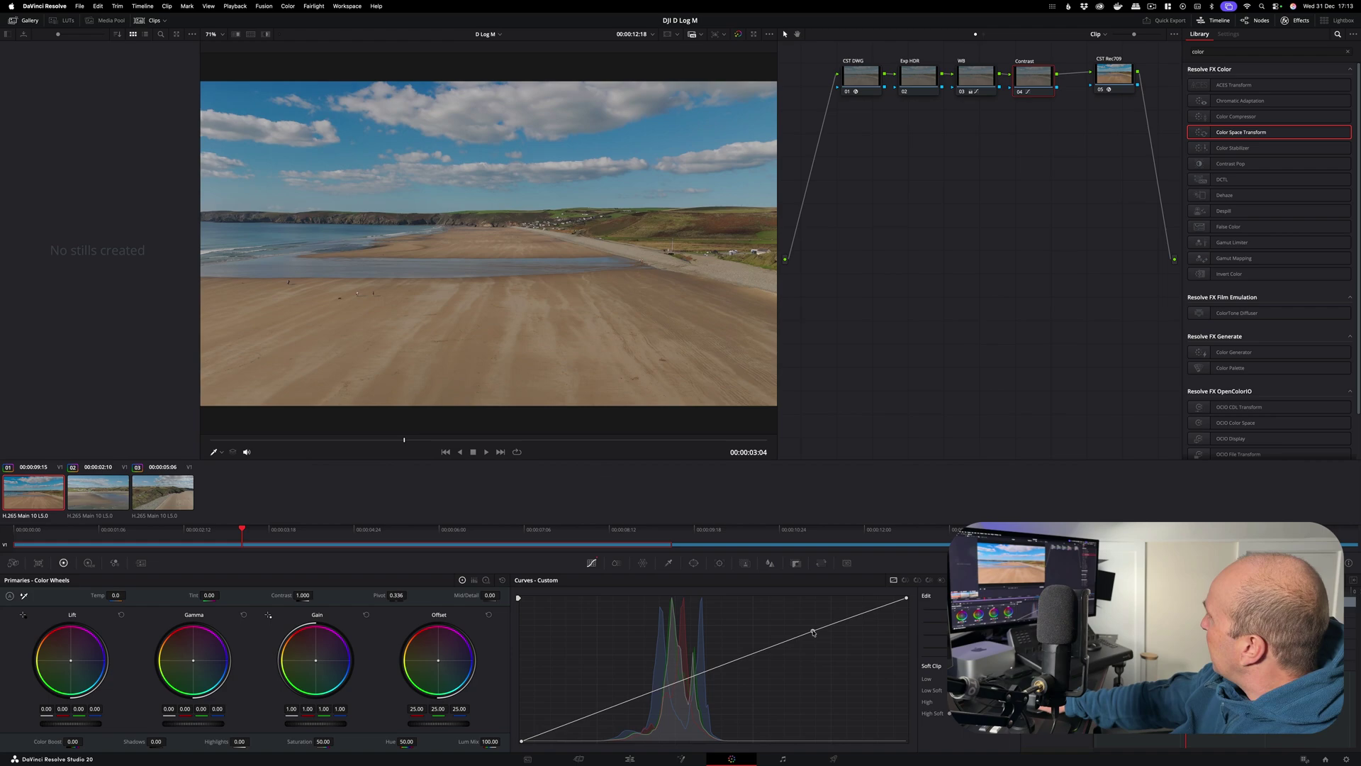
drag(813, 632, 814, 624)
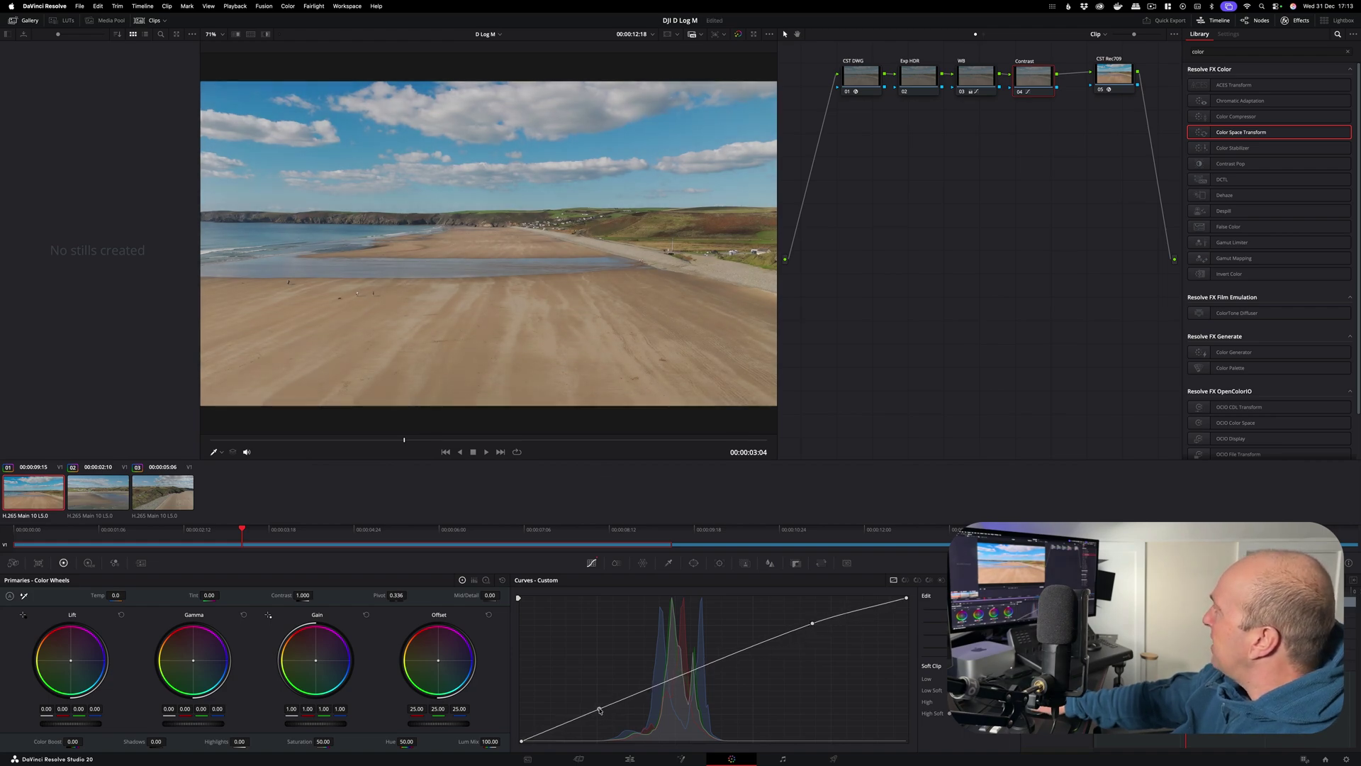
drag(599, 710, 601, 718)
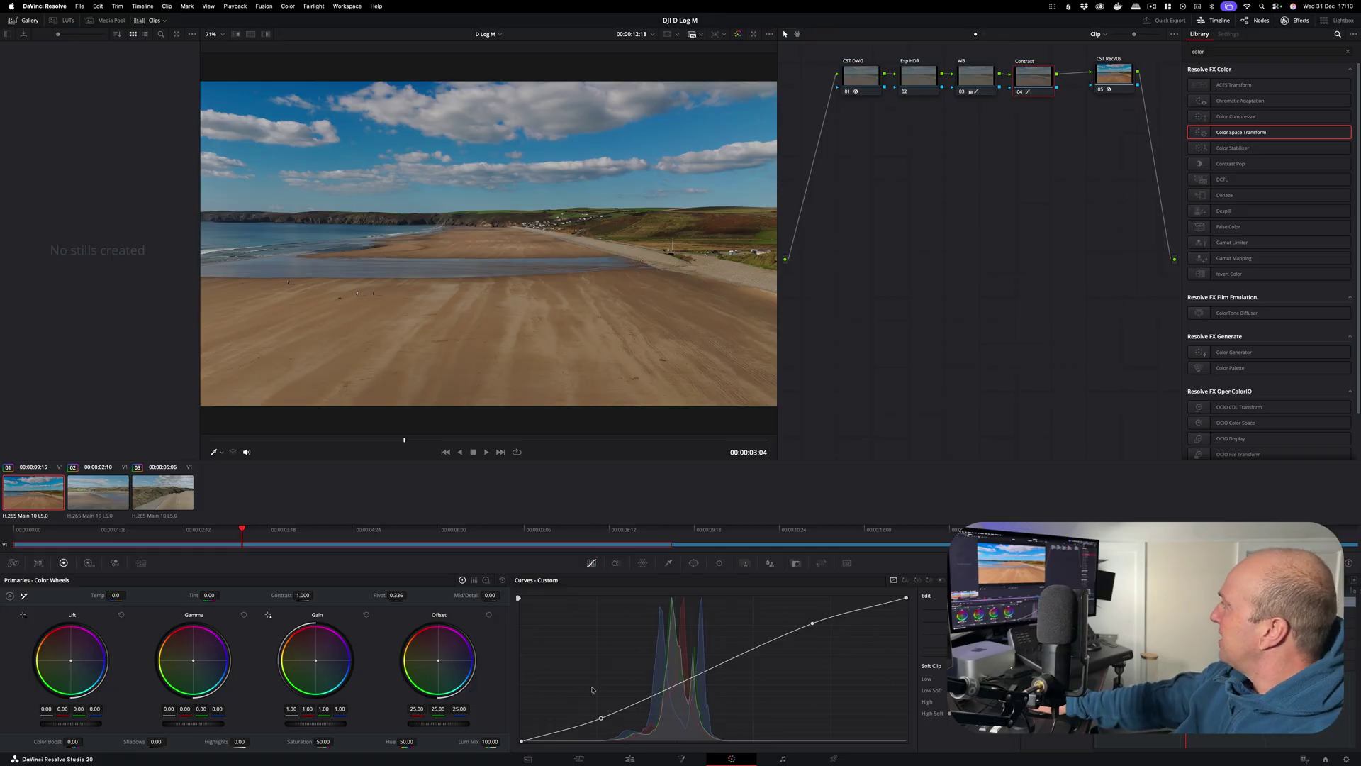
right_click(602, 719)
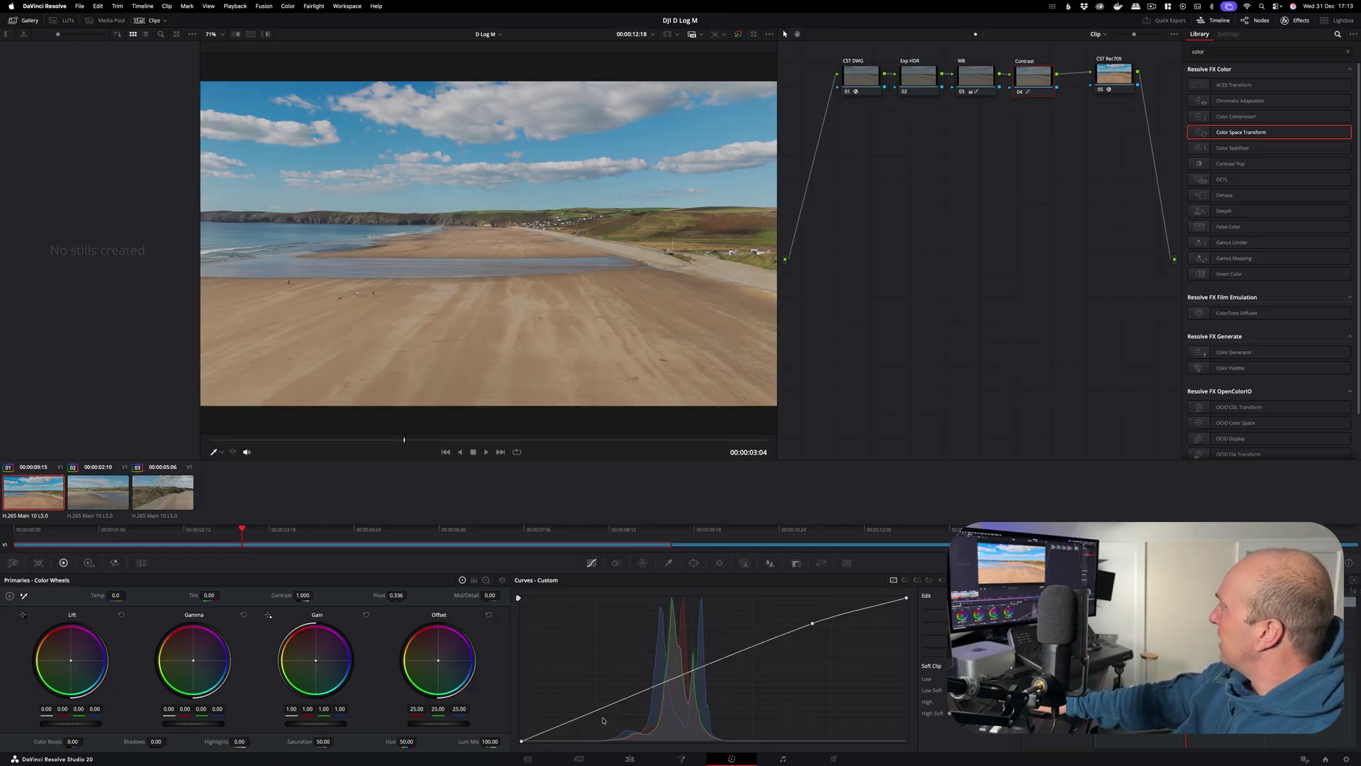
right_click(813, 623)
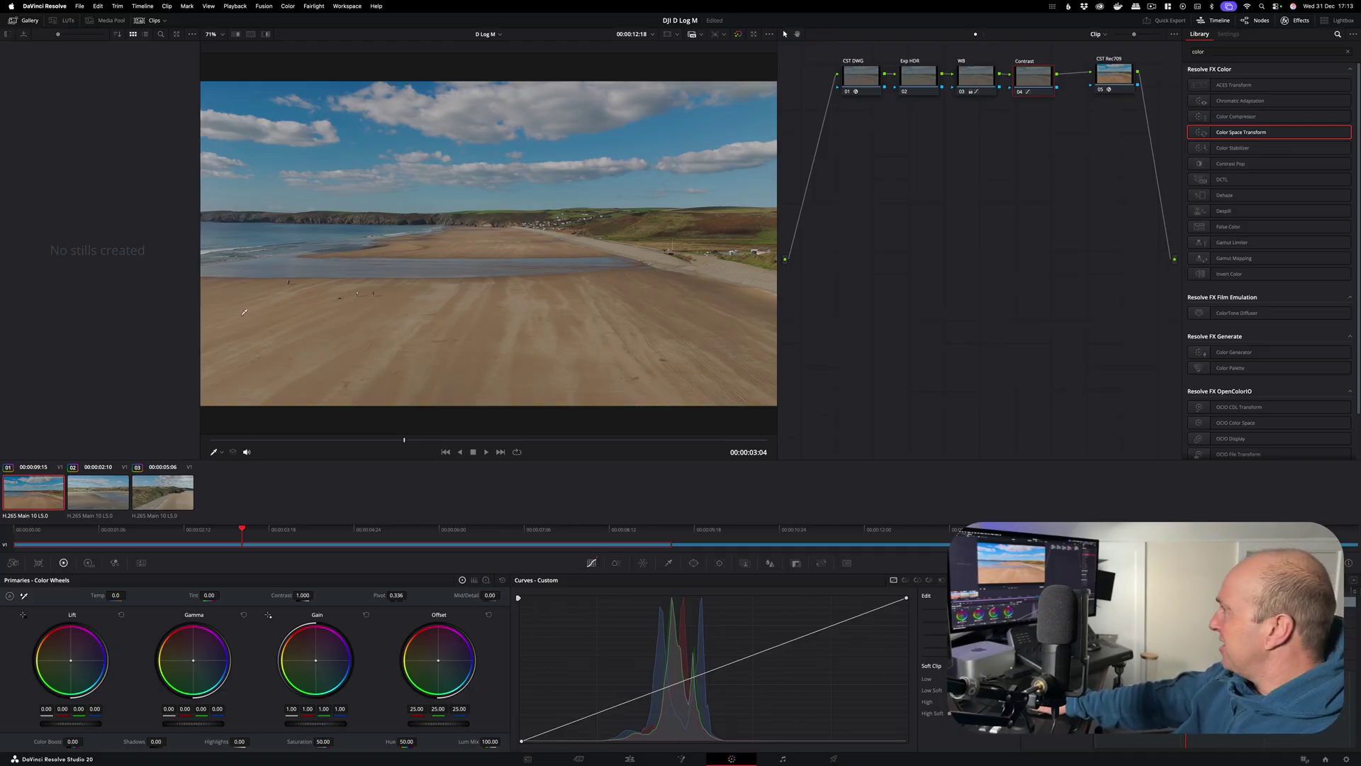
Review clips 02 and 03, then apply clip 01's grade to both with Apply Grade
click(104, 493)
click(166, 494)
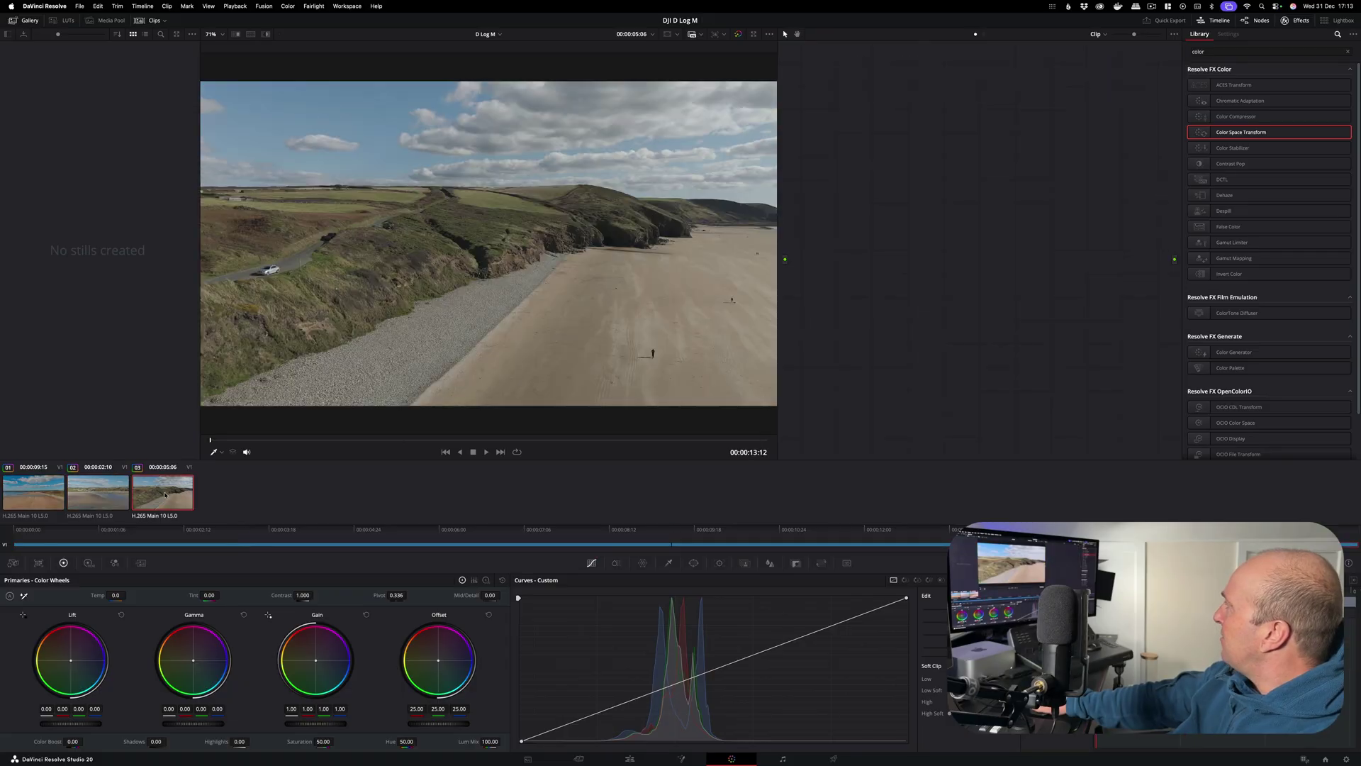
click(48, 492)
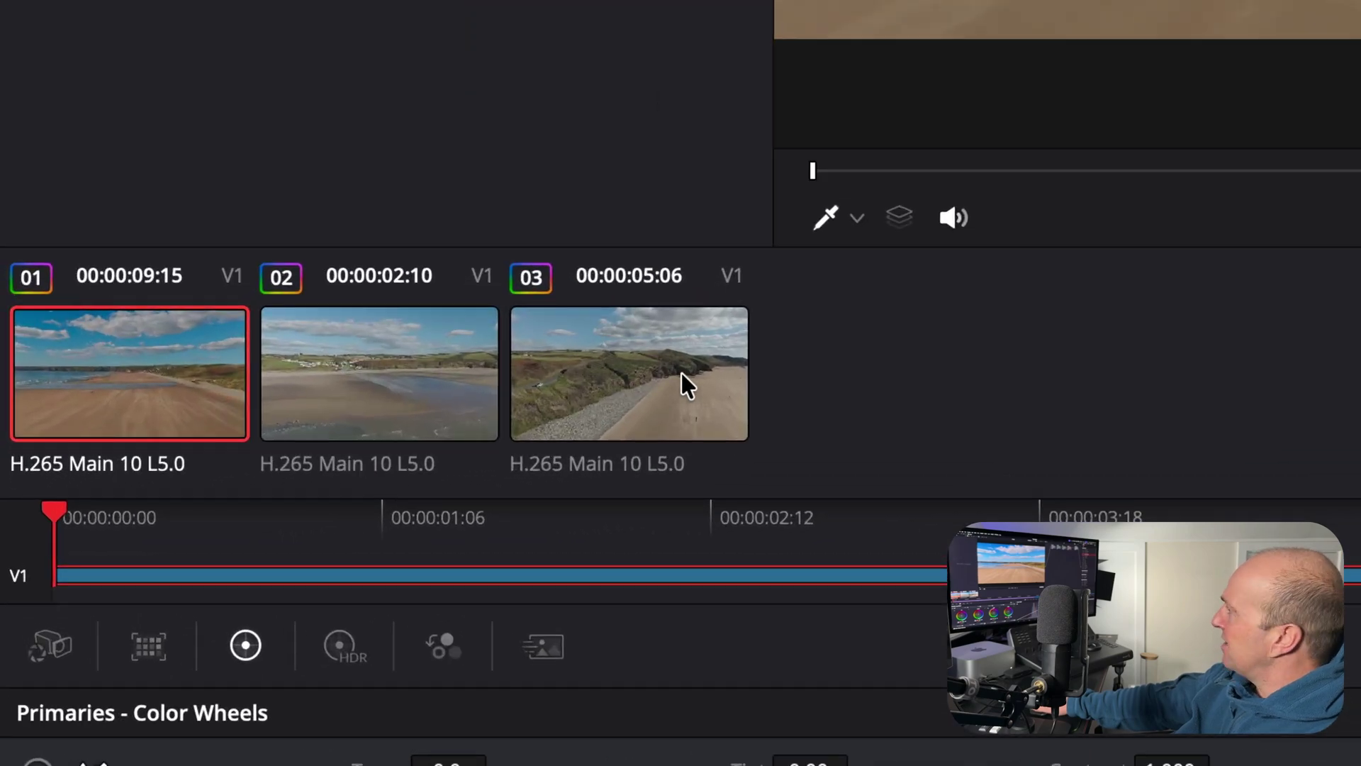
click(682, 372)
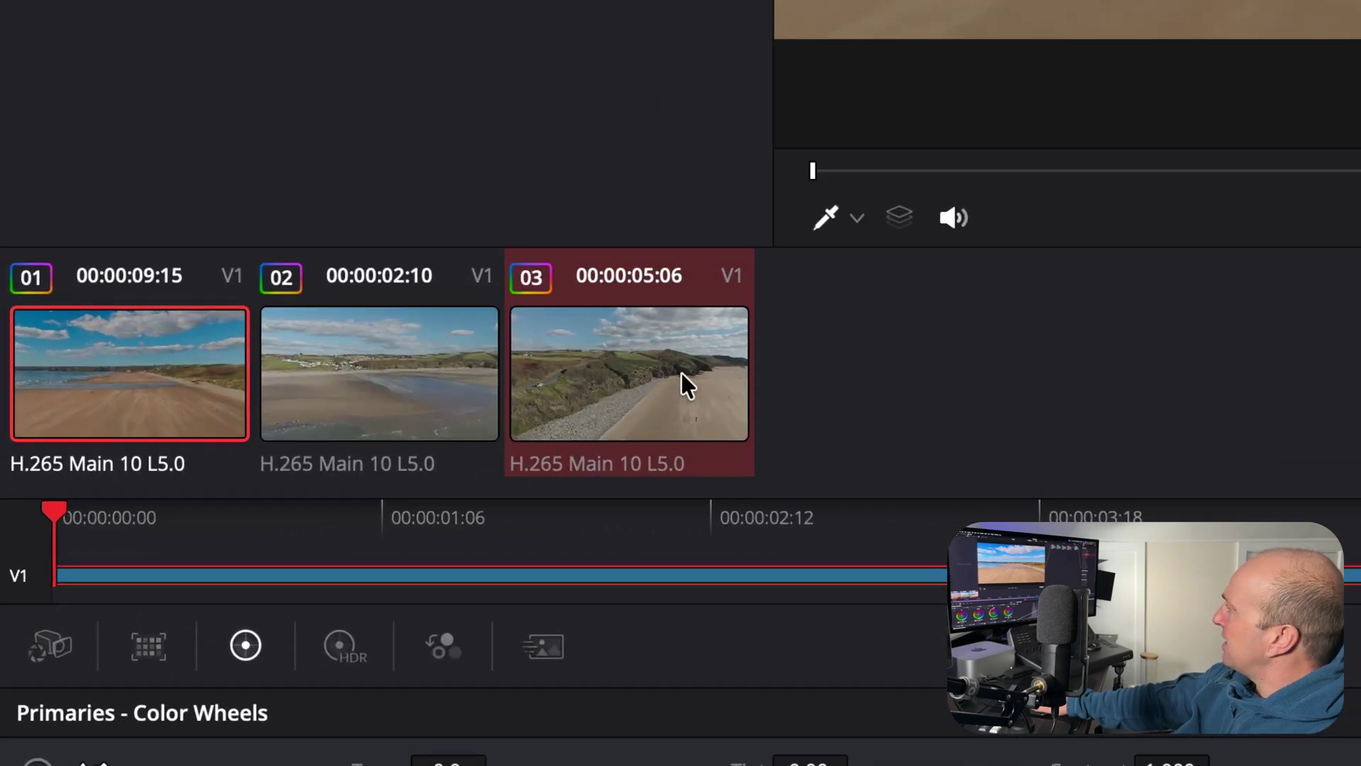
ctrl+click(438, 385)
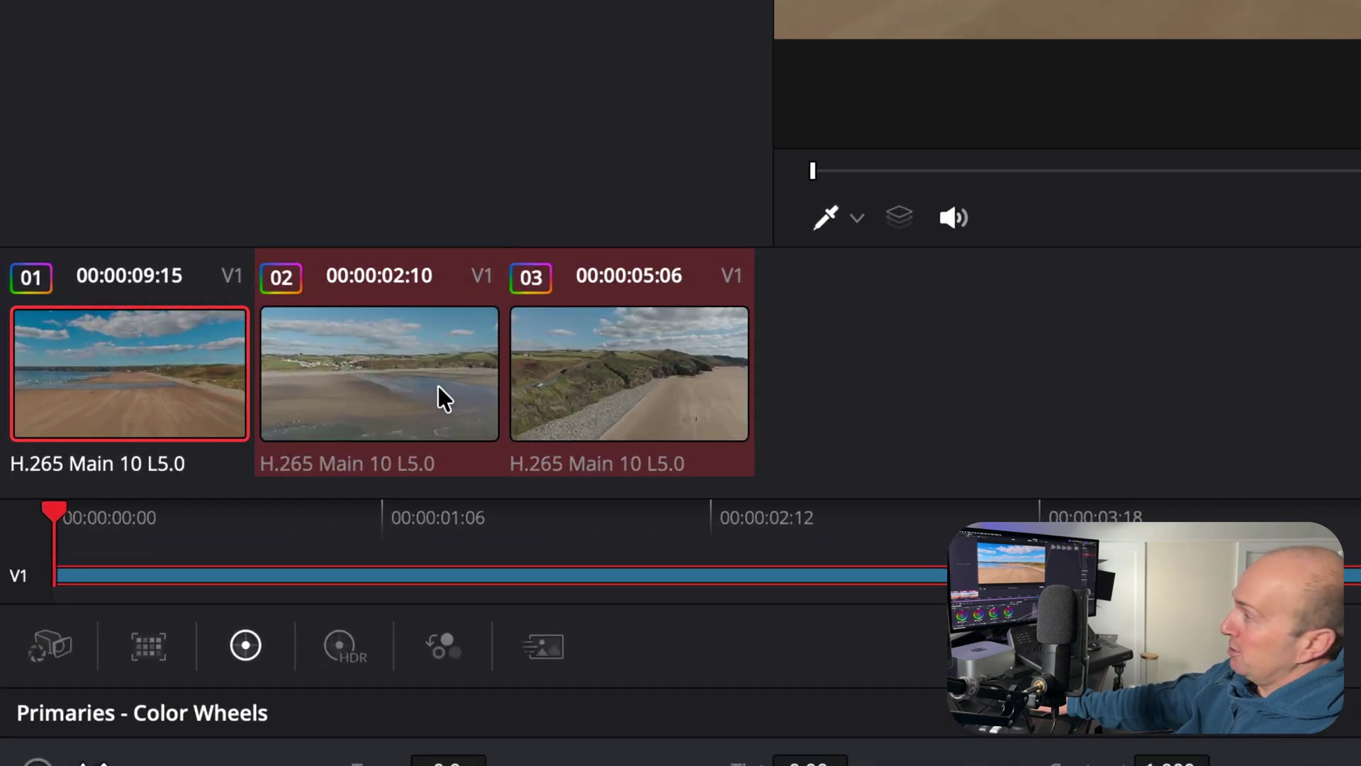
right_click(120, 370)
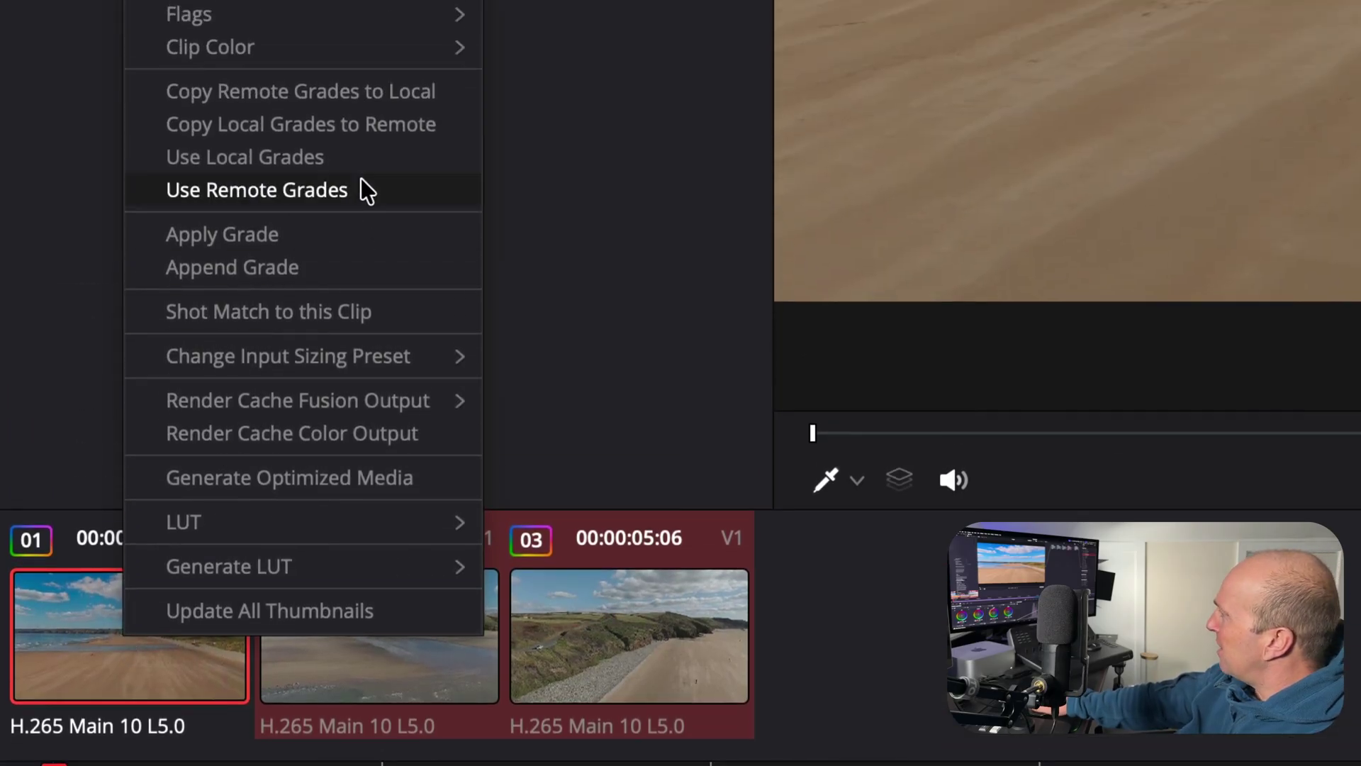
click(292, 234)
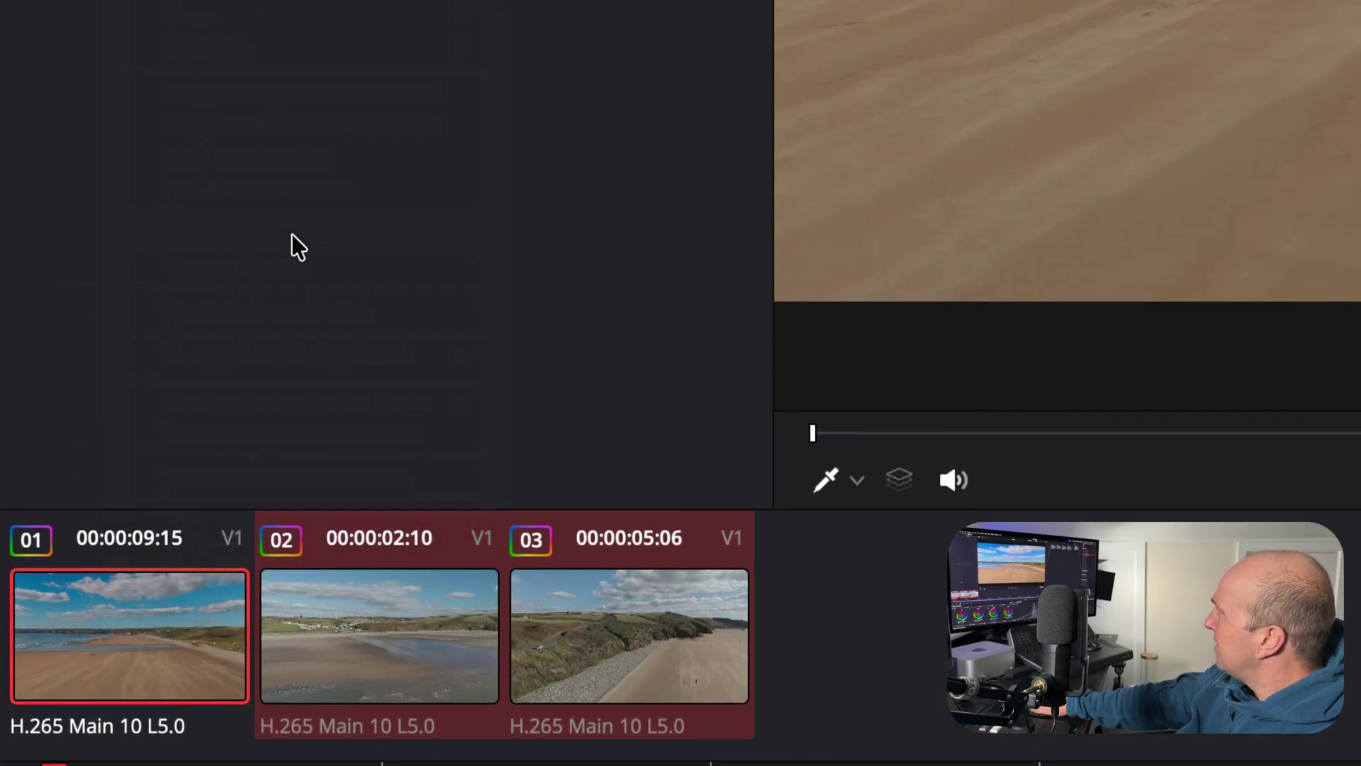
Step through clips 01, 02 and 03 to check the shared five-node grade
click(134, 652)
click(444, 653)
click(698, 655)
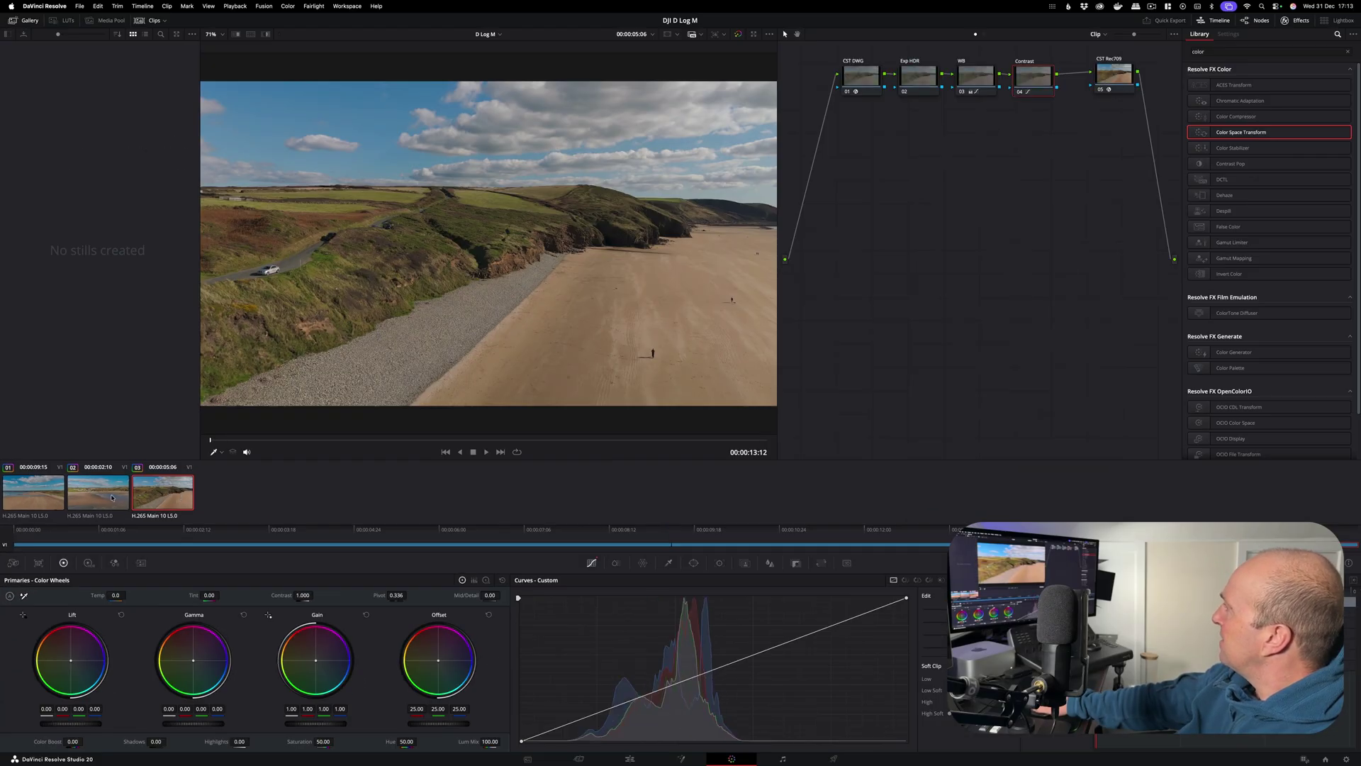
click(111, 497)
click(35, 493)
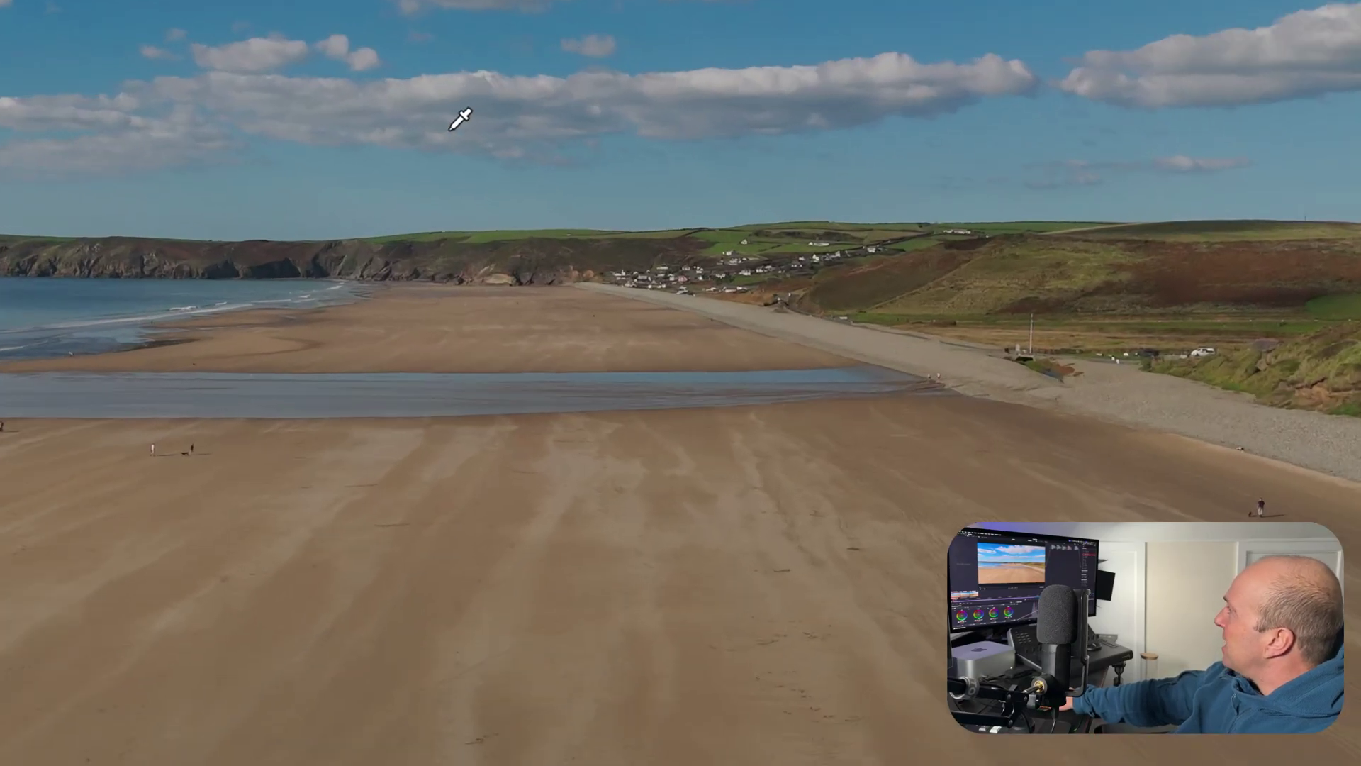
Grab a gallery still of clip 01's grade and rename it 'Dlog M DWG'
right_click(496, 243)
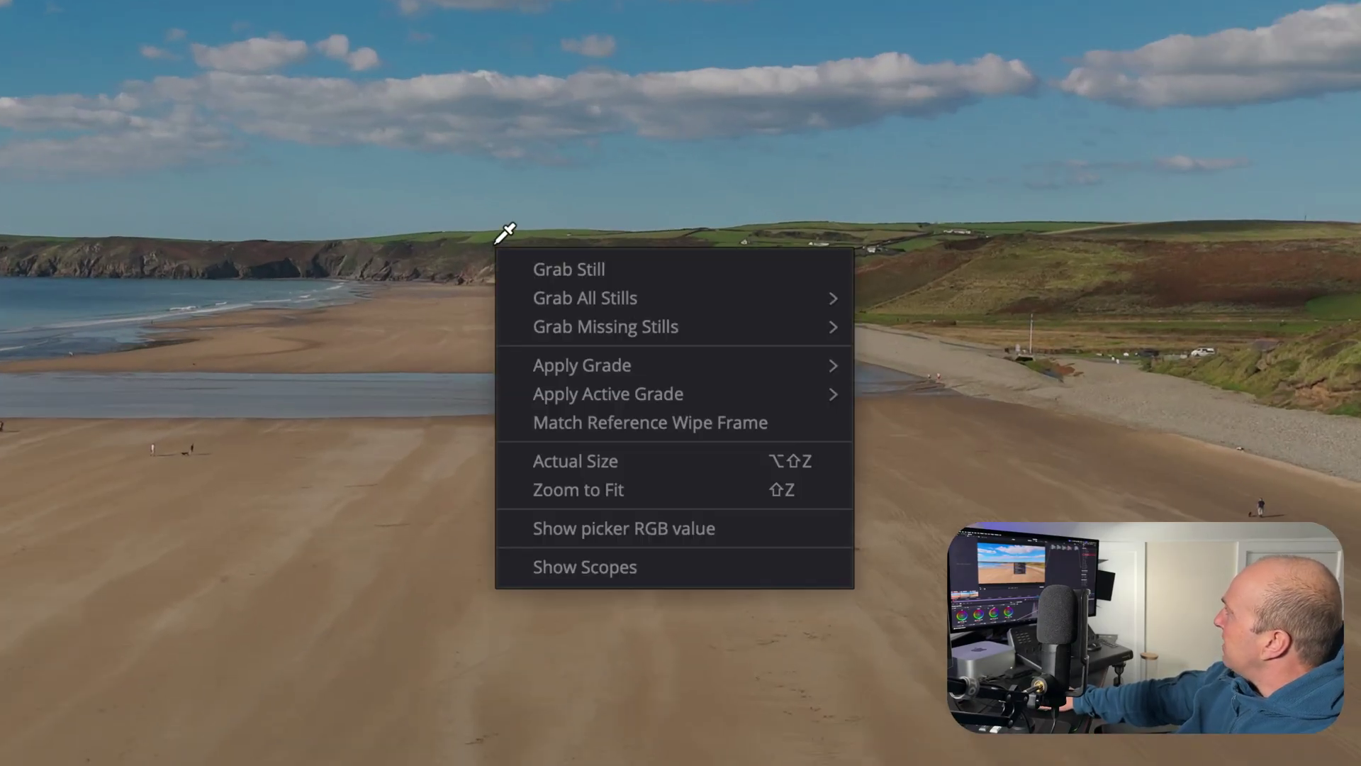
click(562, 284)
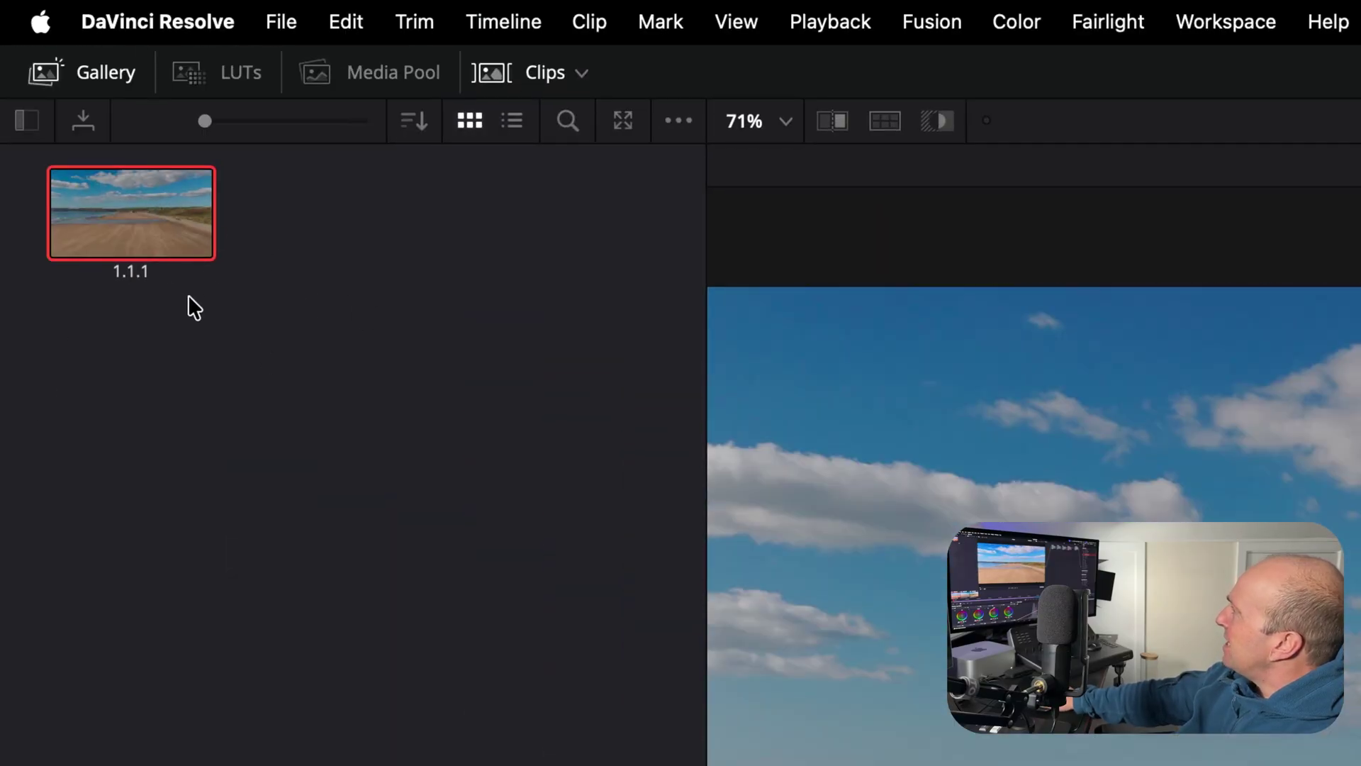
double_click(130, 284)
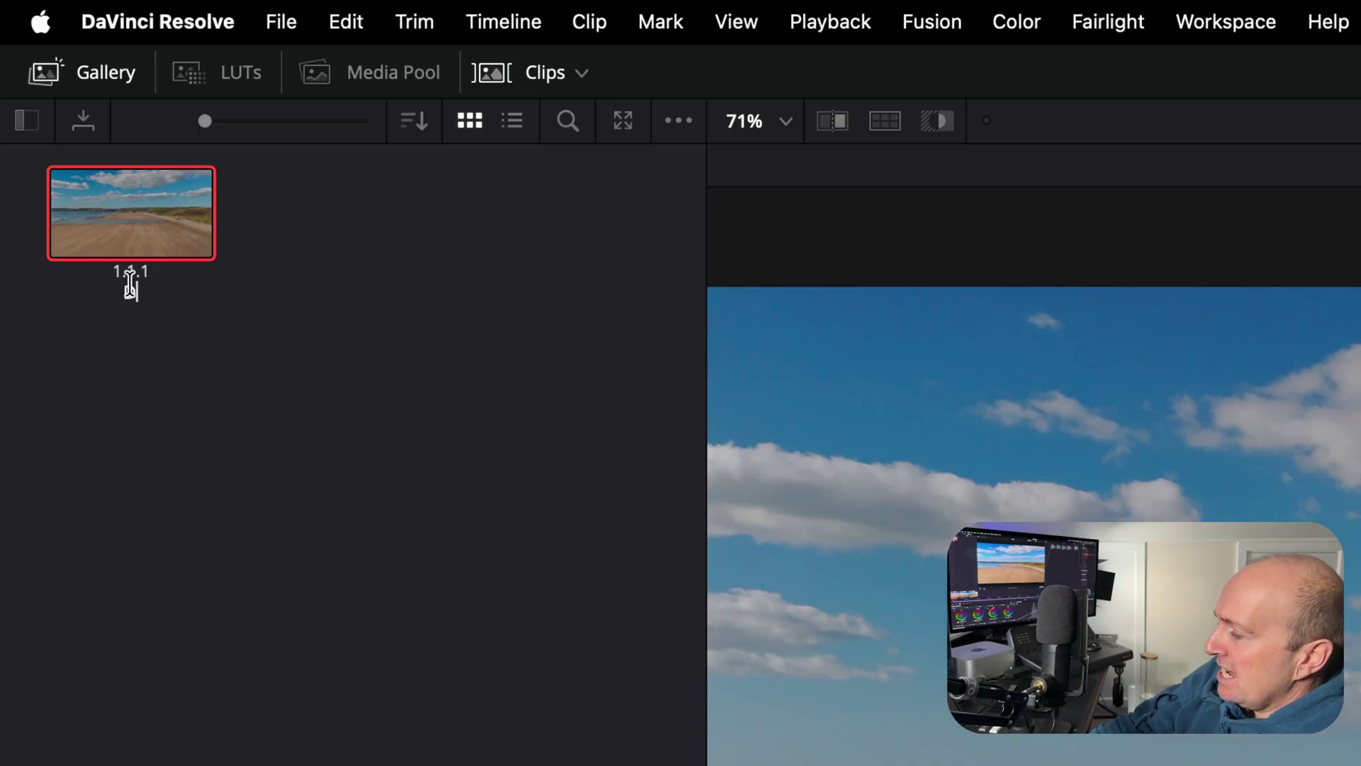
text(Dlog M DW)
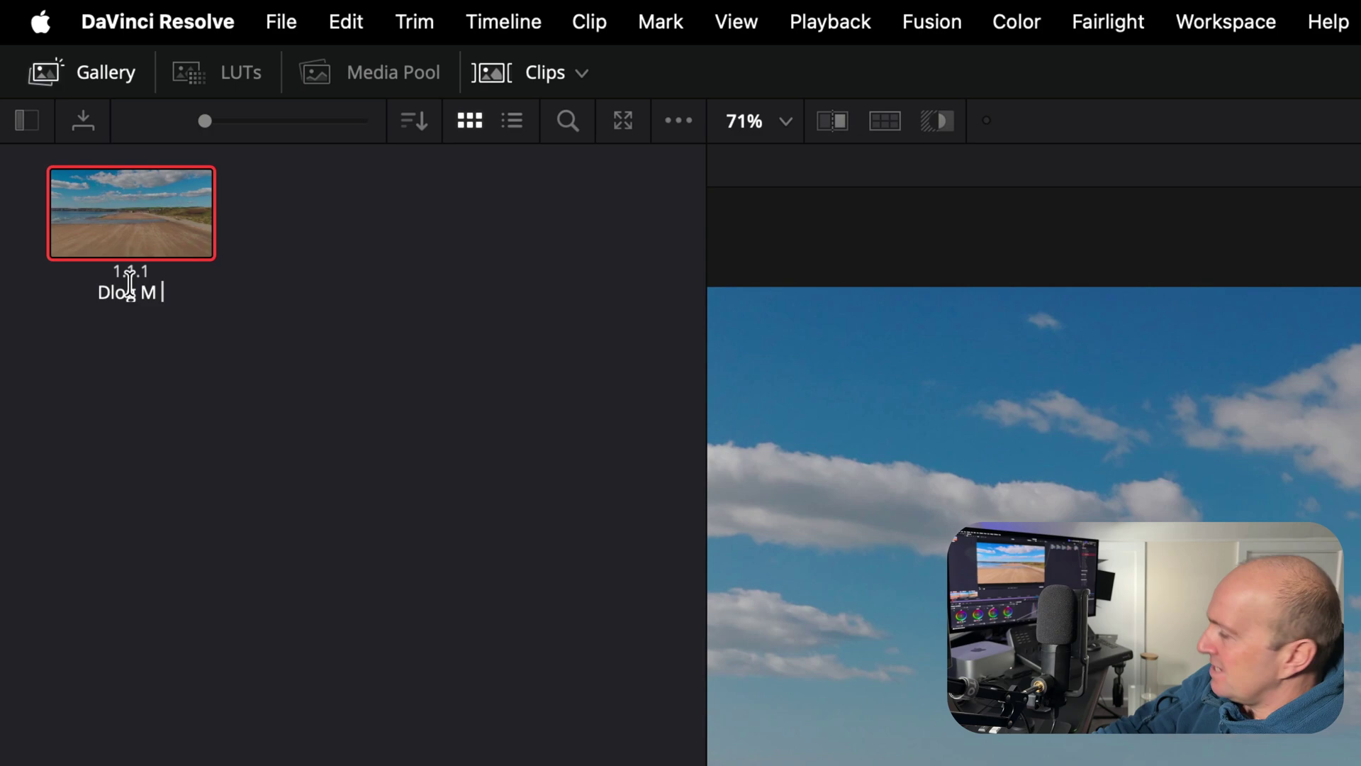
text(G)
key(Return)
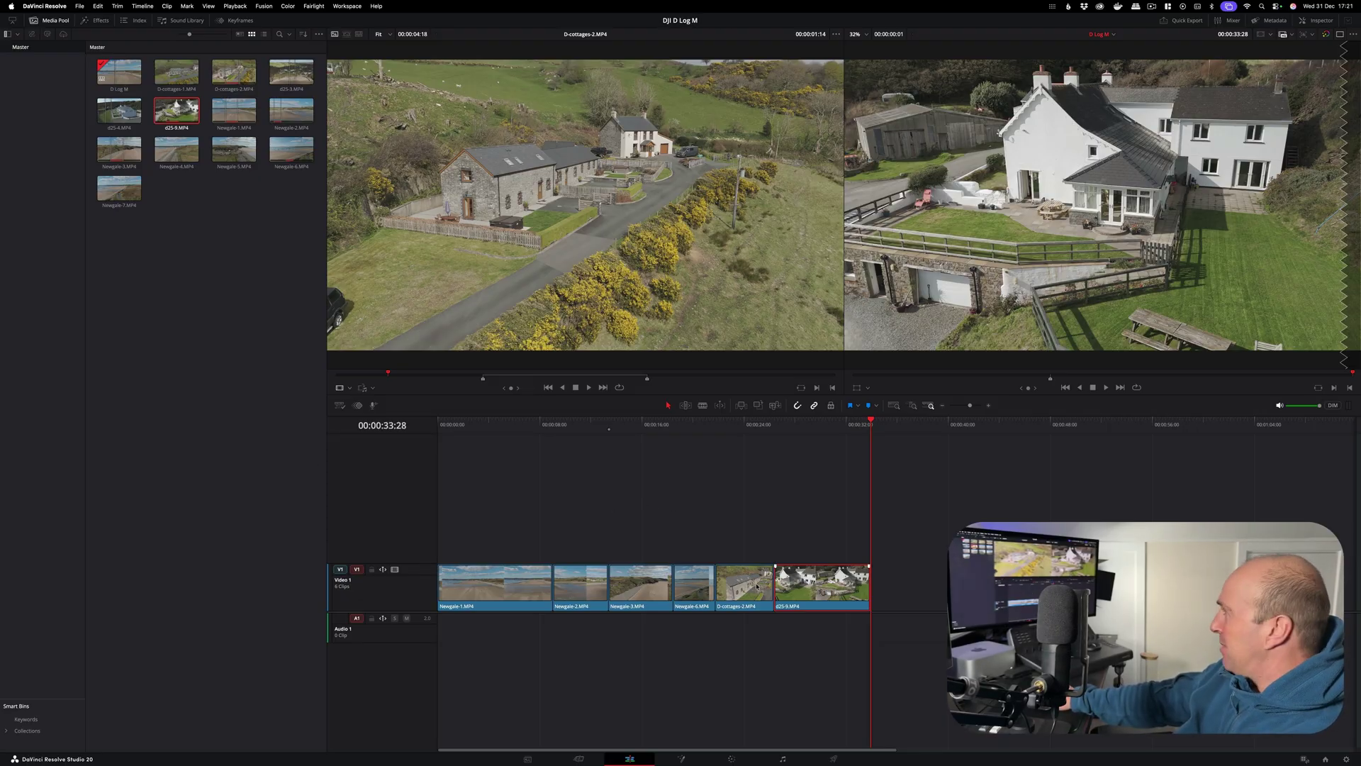
Scrub the six-clip timeline, return to its start, and select clips 01–06 on the Color page
drag(511, 426, 871, 431)
key(Home)
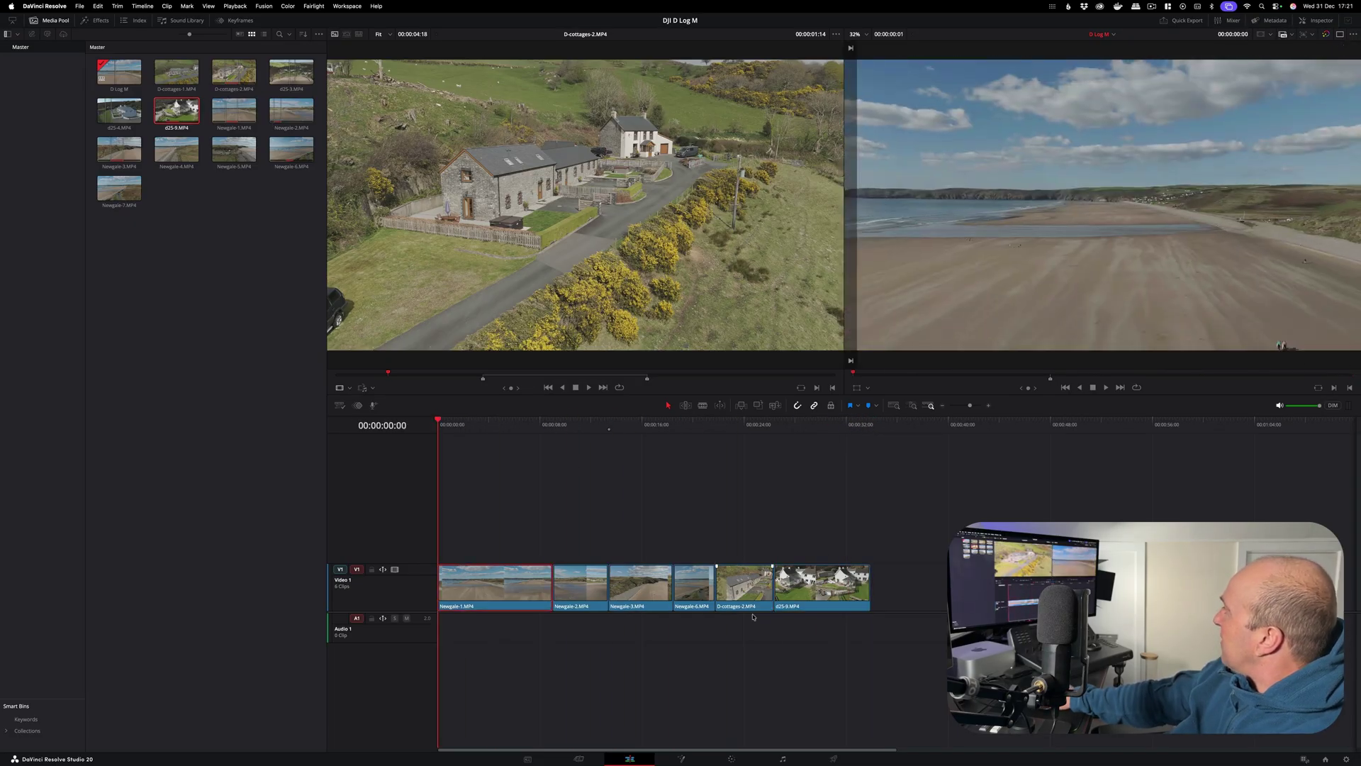
click(732, 760)
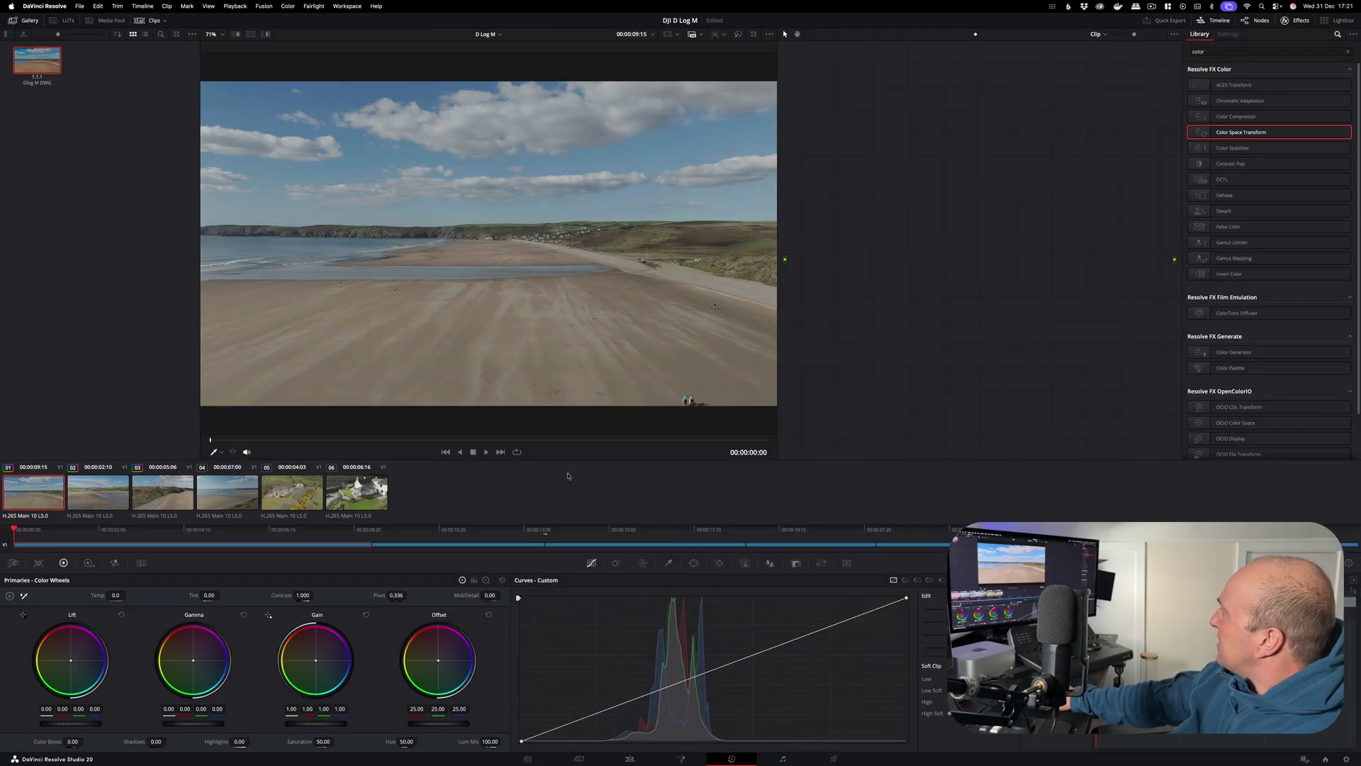
drag(33, 497, 352, 493)
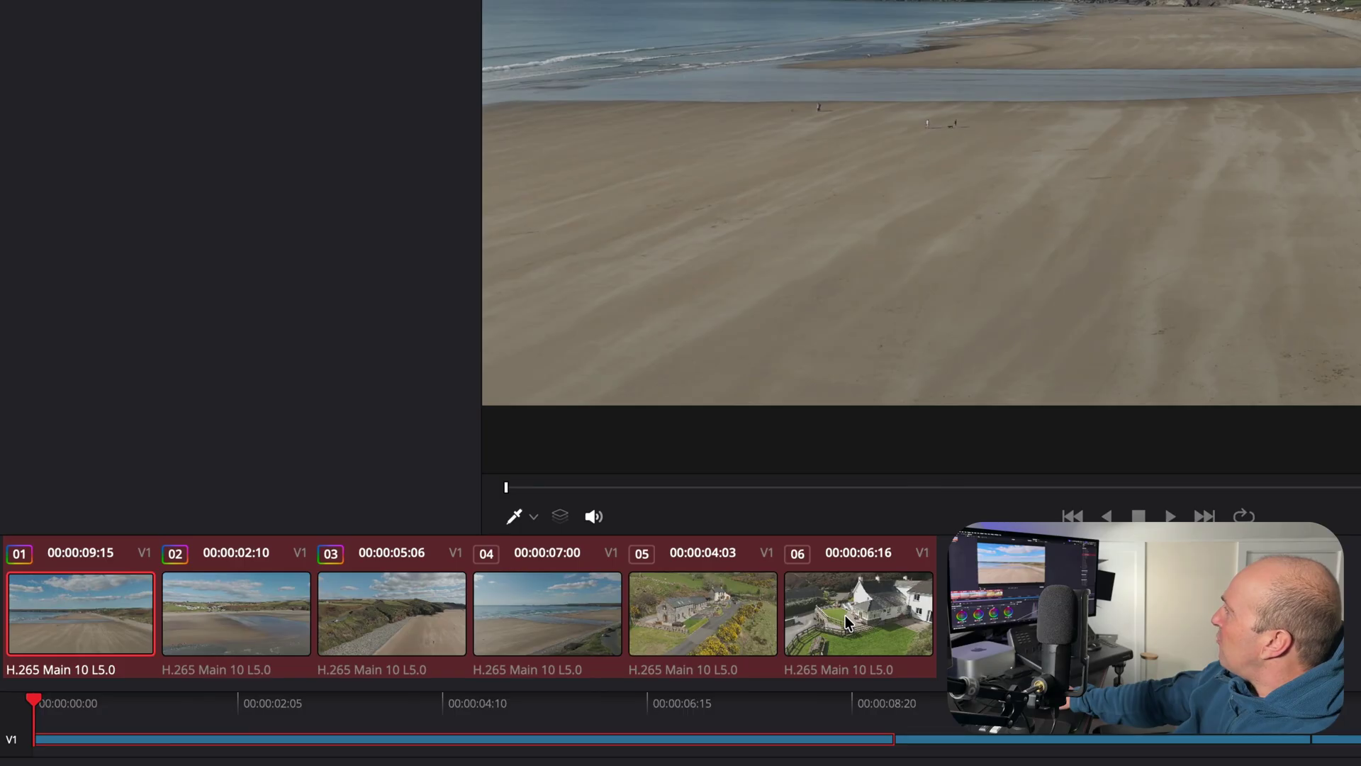
Add the six selected clips to a new group named 'Djii Dlog M'
right_click(351, 493)
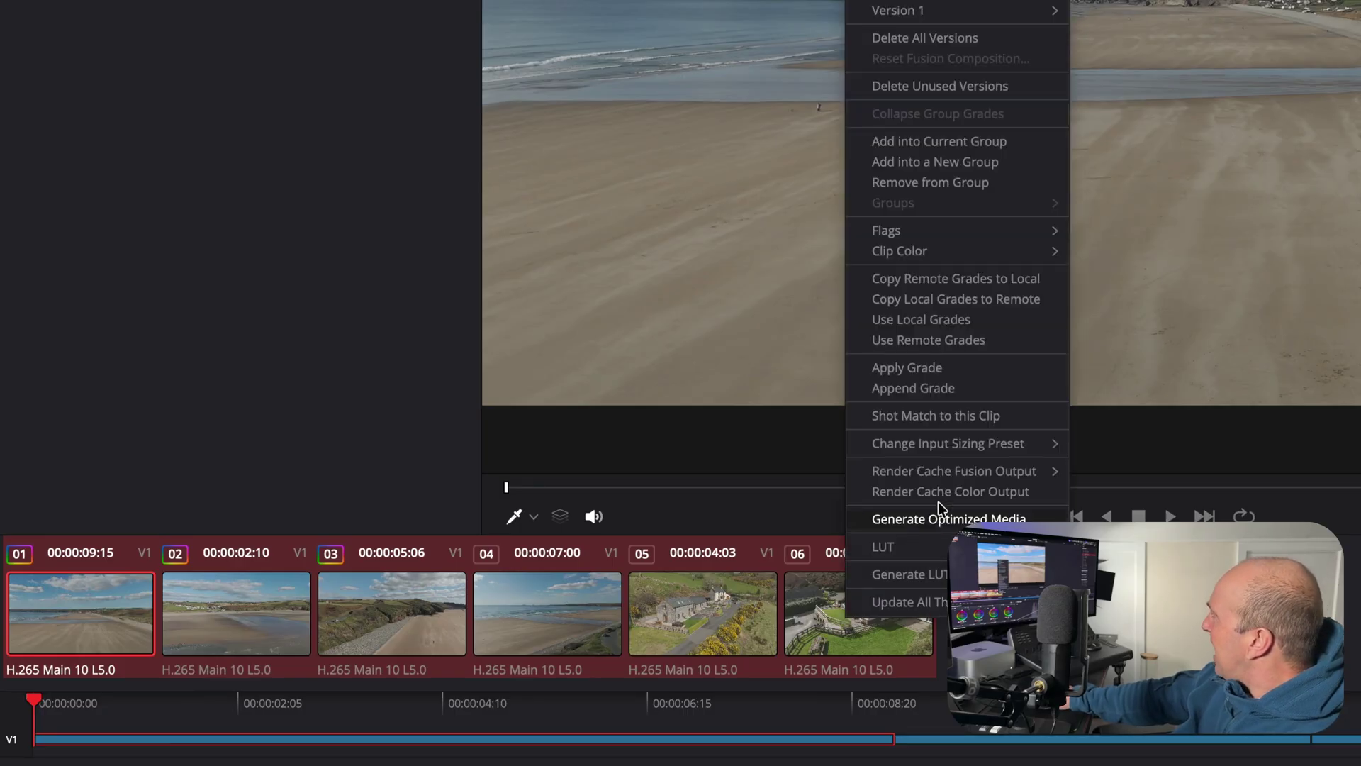
click(946, 156)
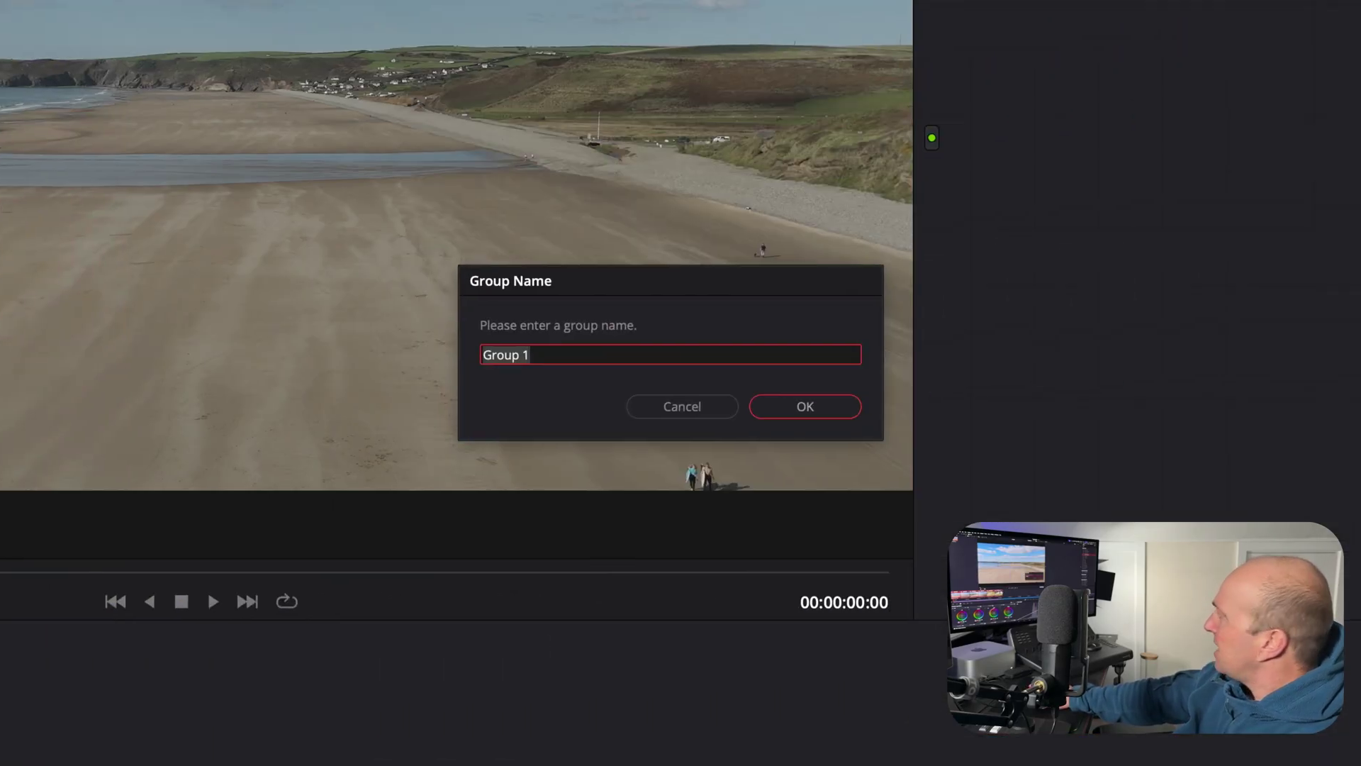
text(Djio)
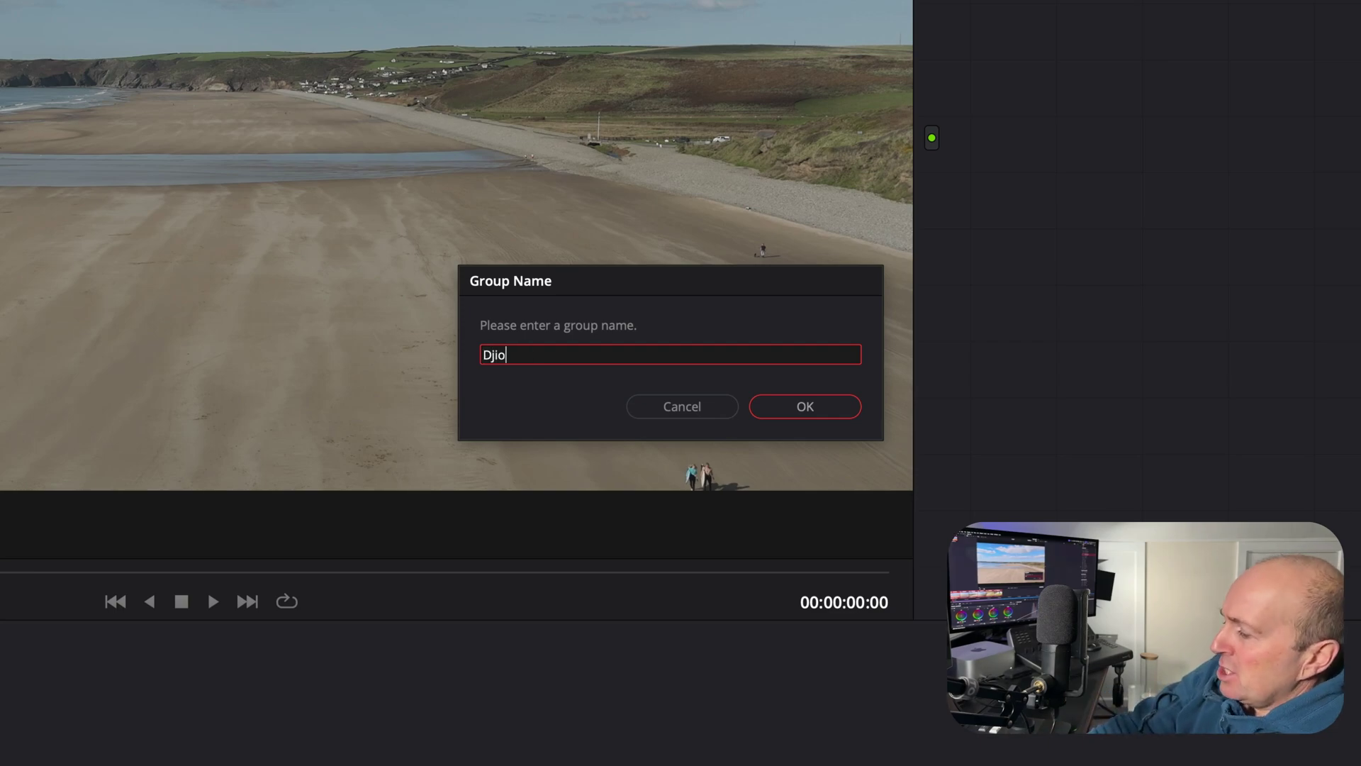
key(BackSpace)
key(BackSpace)
text(ii)
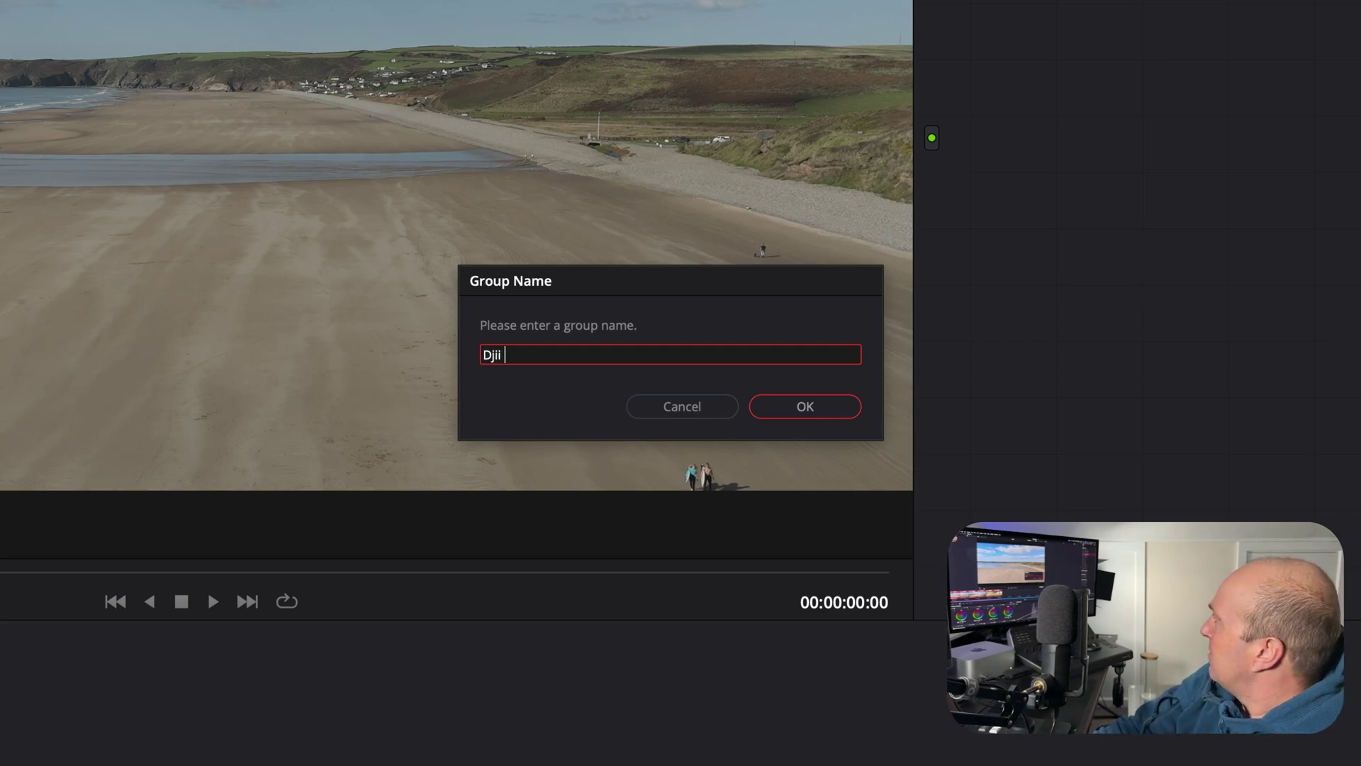
text( Dlog M)
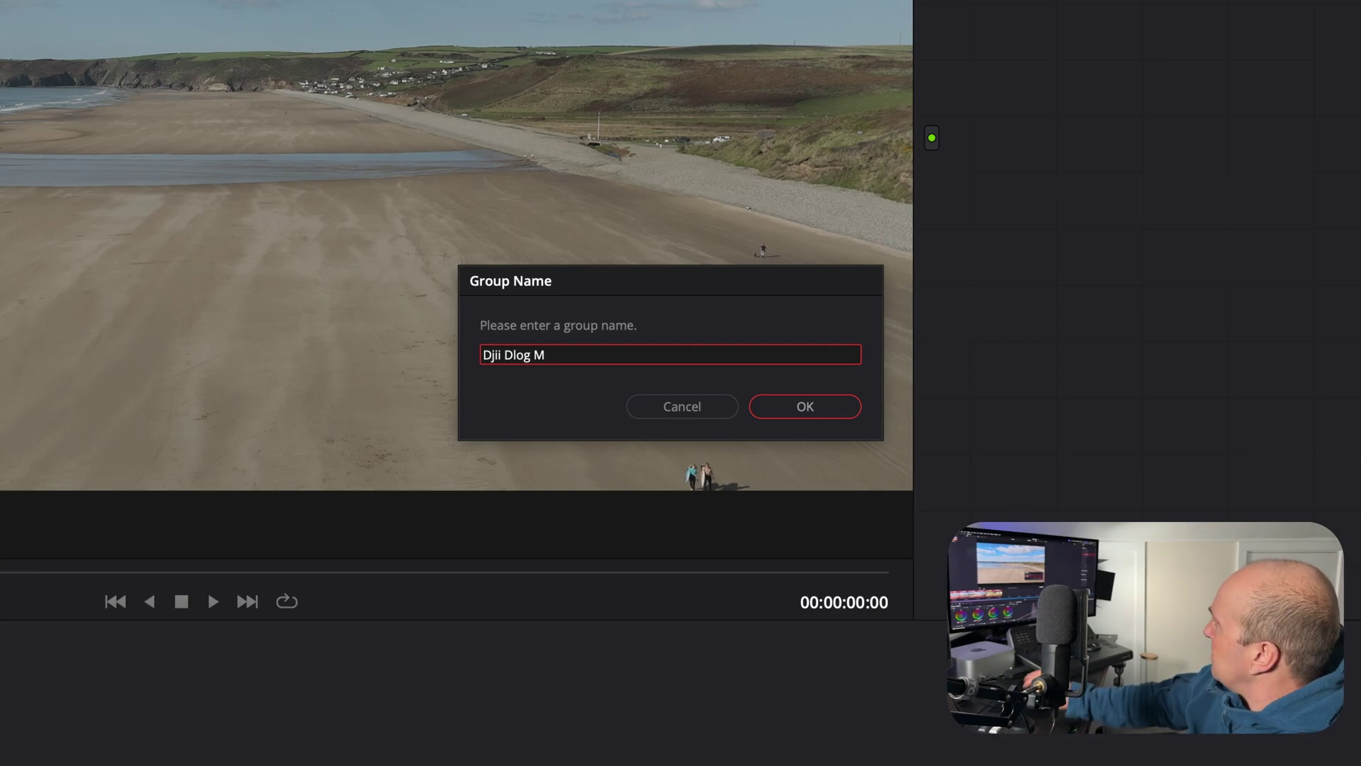
click(790, 404)
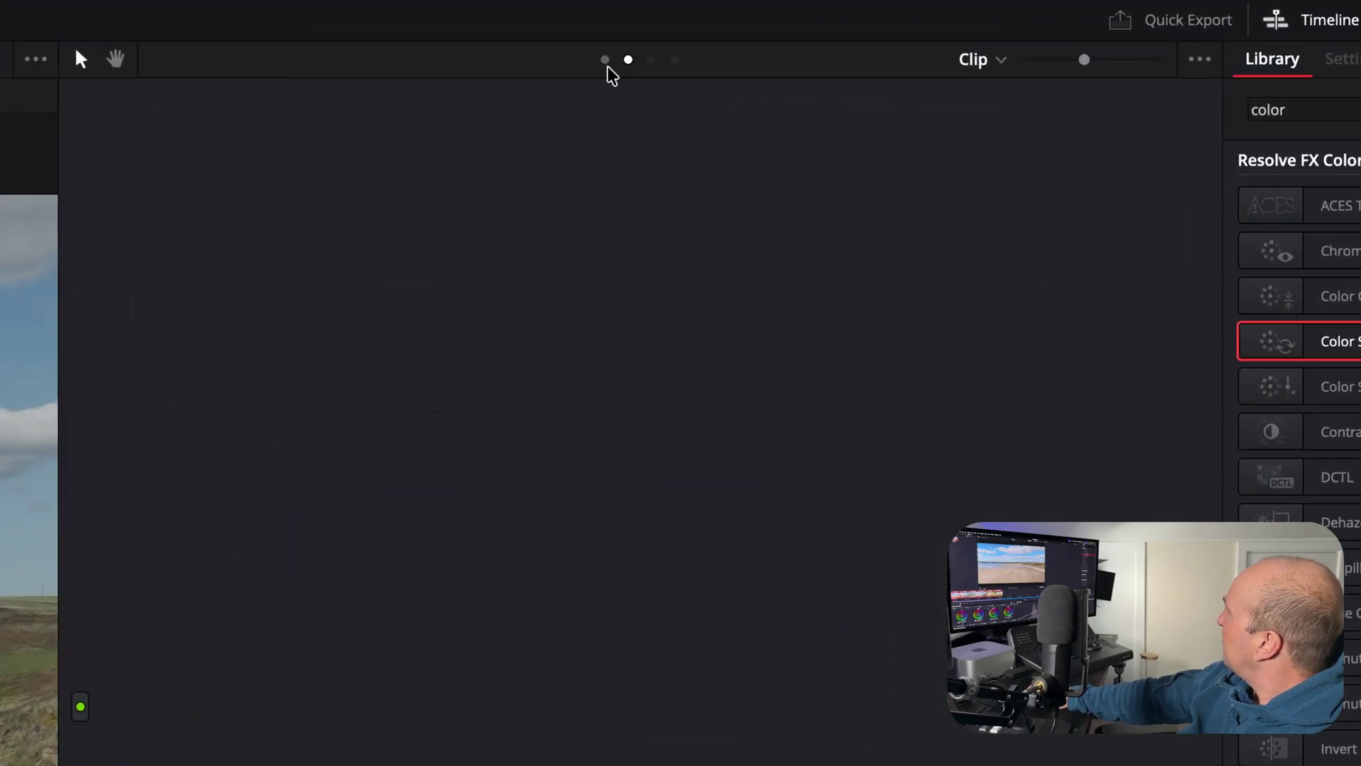
Apply the Dlog M DWG still's grade to the group pre-clip node graph
click(967, 35)
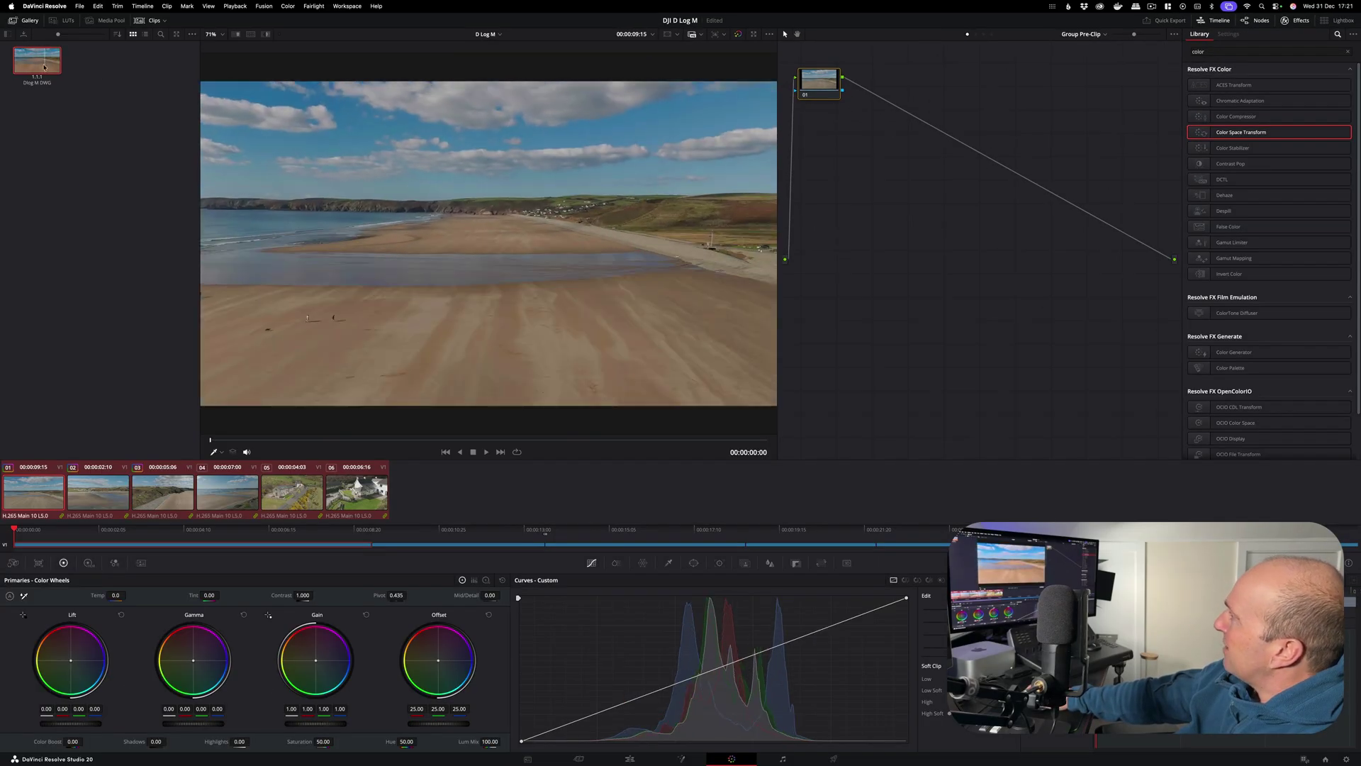
right_click(39, 66)
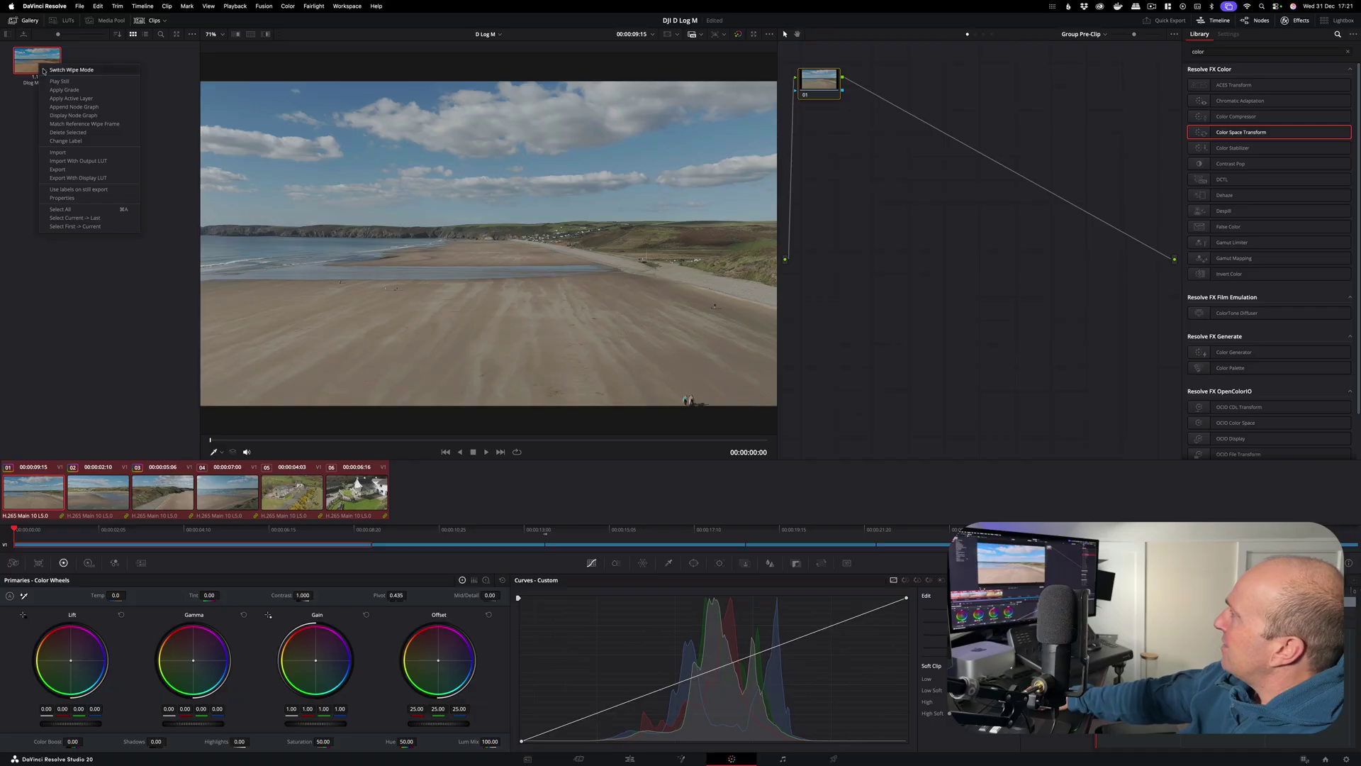
click(73, 91)
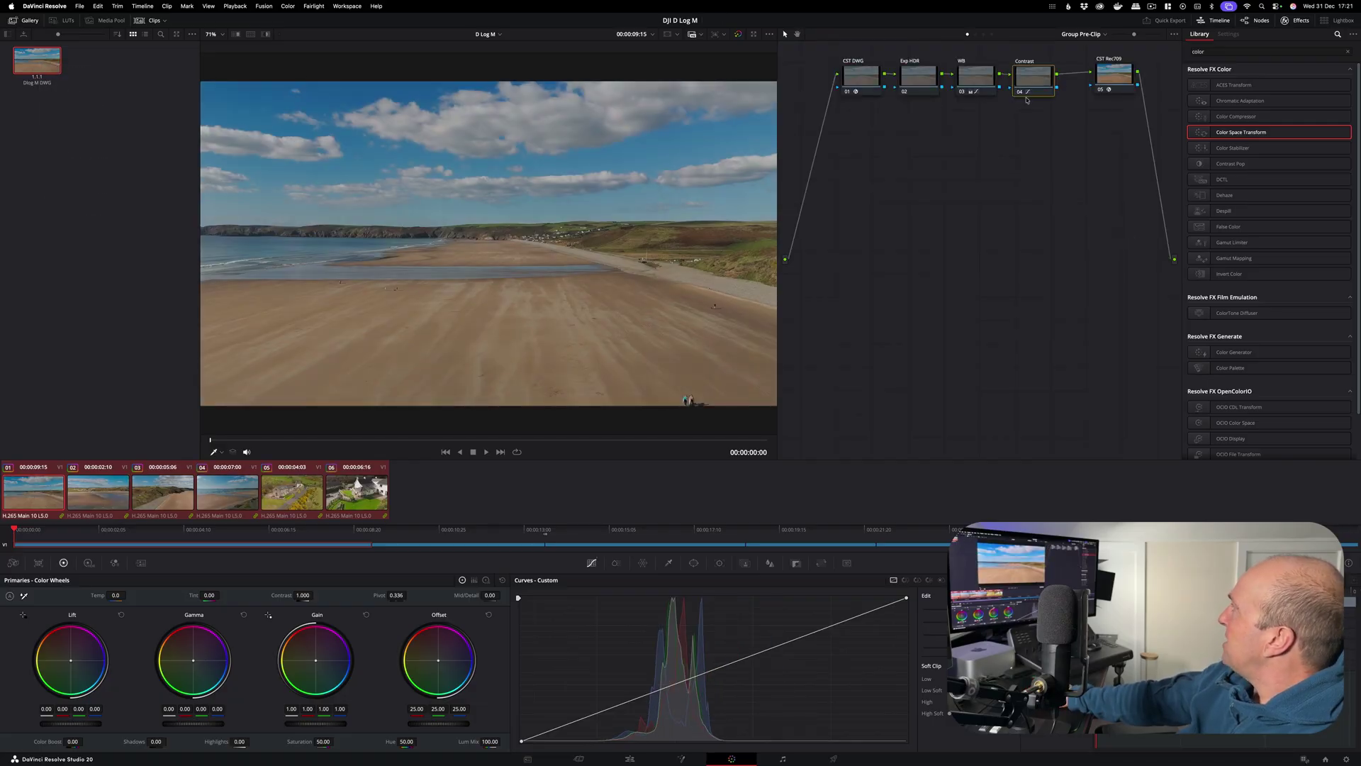
Compare clips 02–06 under the group grade, then select clip 03's Exp HDR node
click(81, 498)
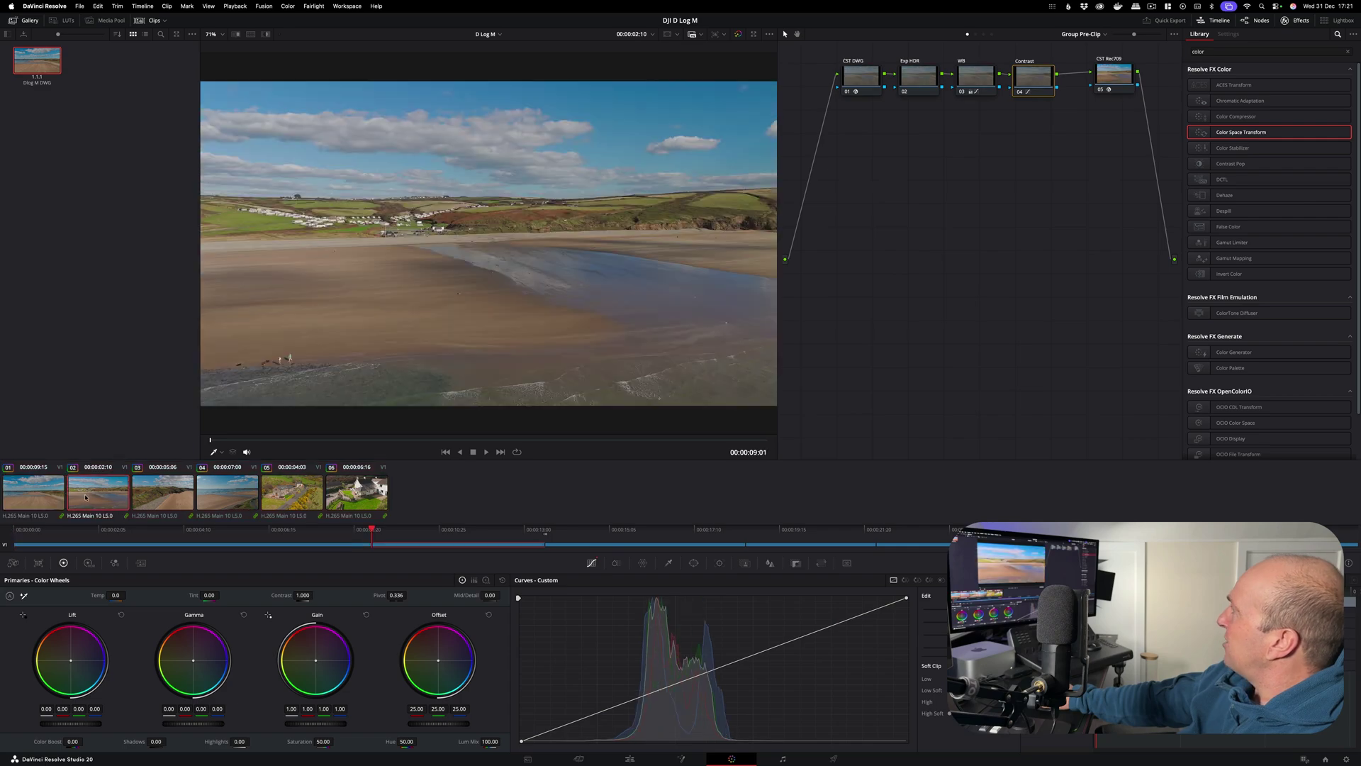
click(166, 491)
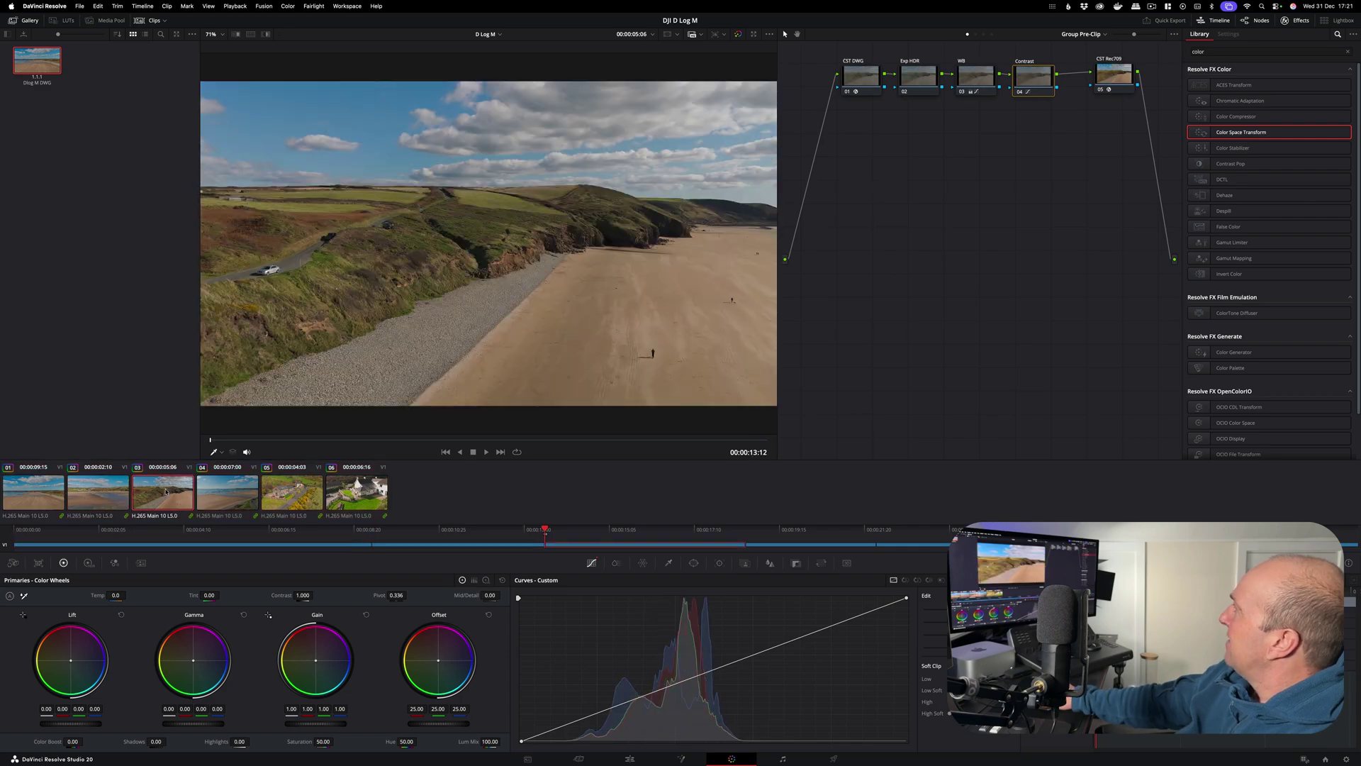
click(239, 506)
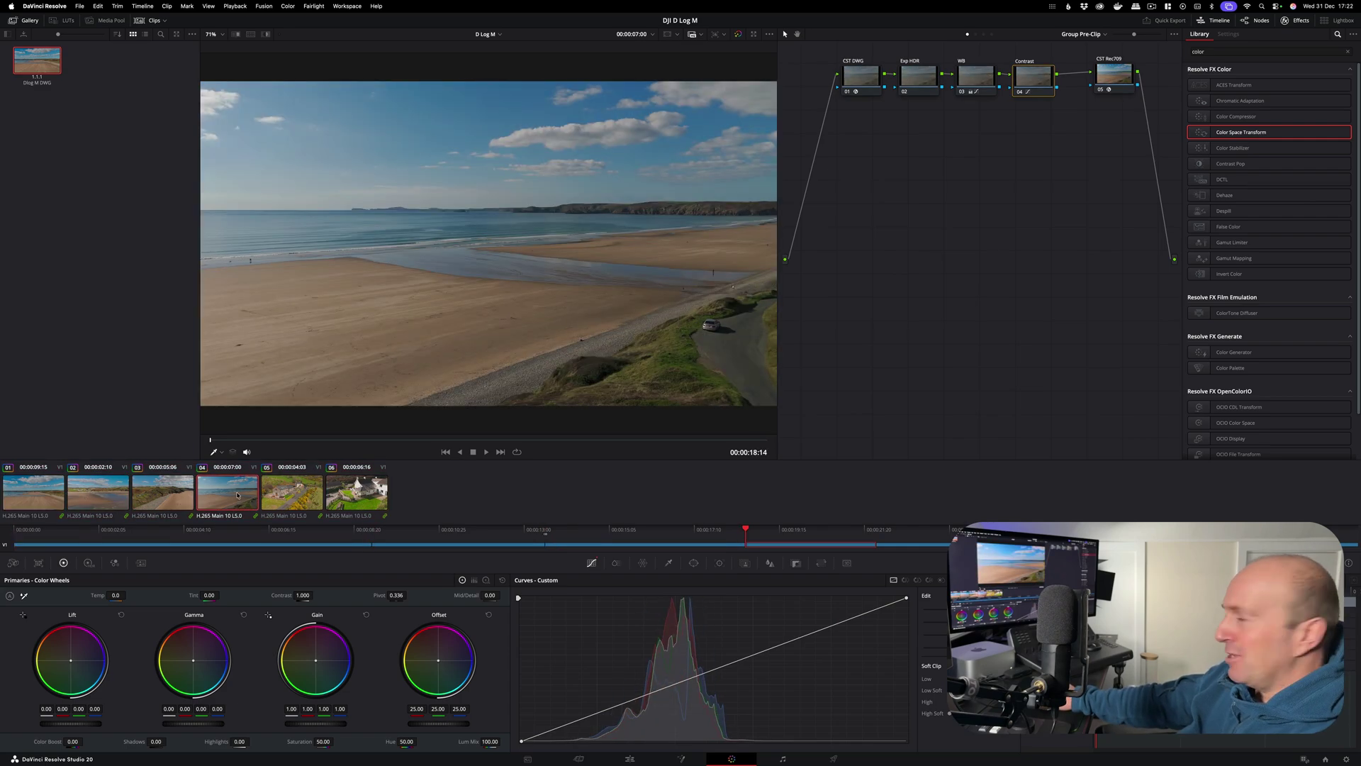
click(283, 496)
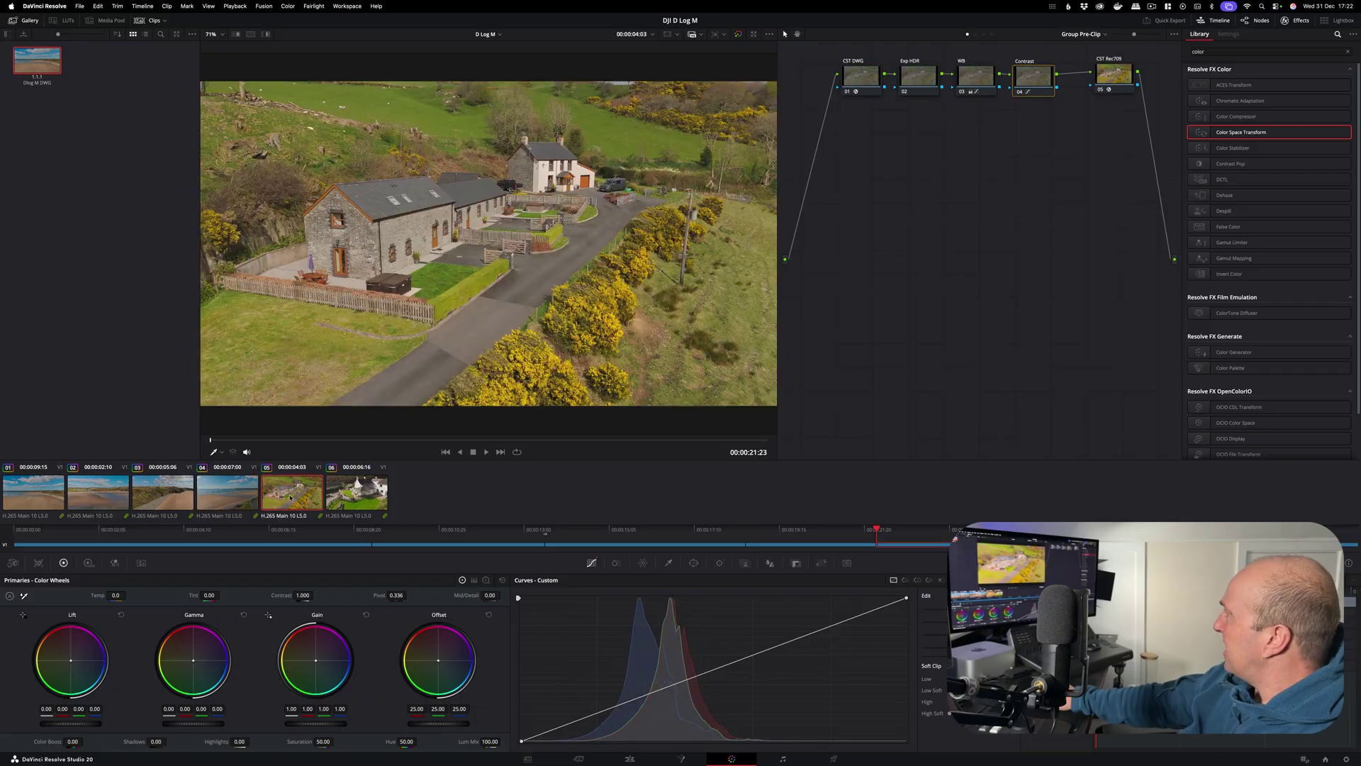
click(350, 490)
click(162, 492)
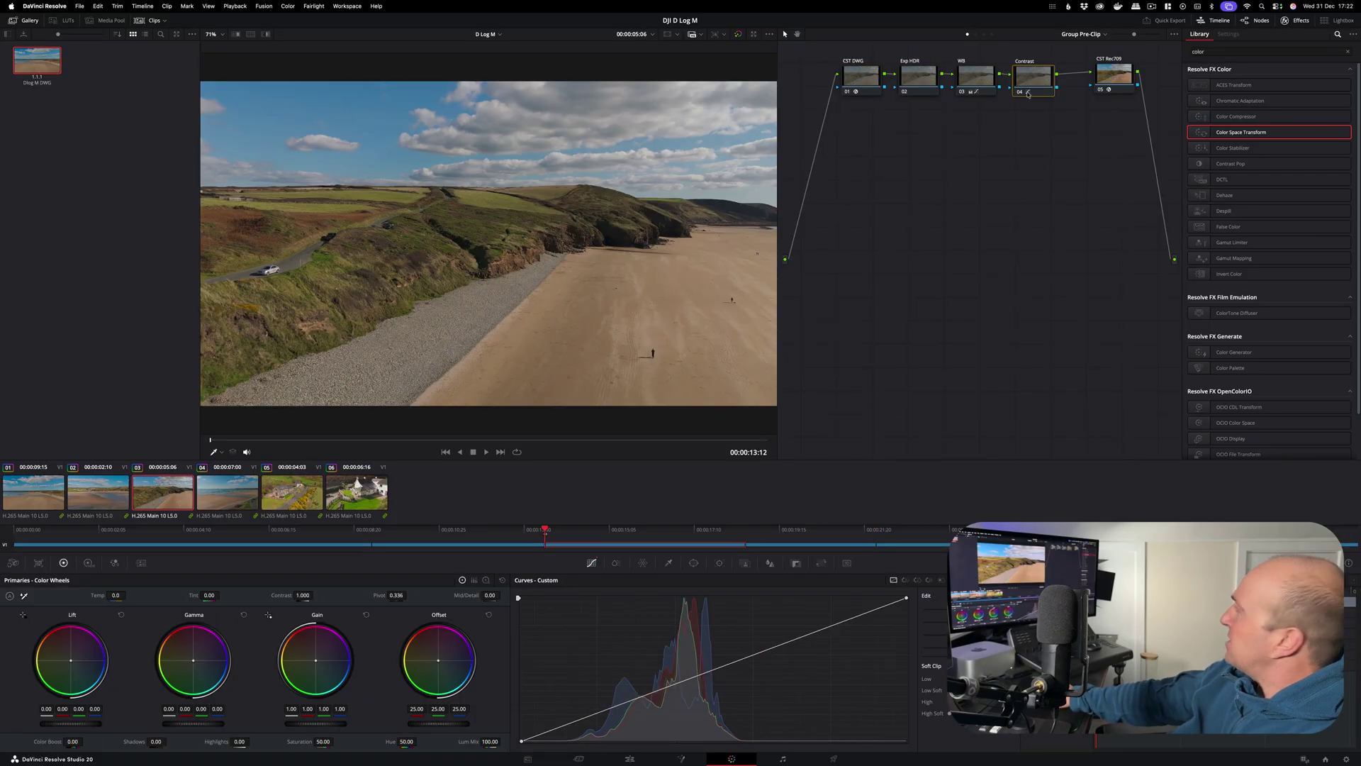
click(916, 74)
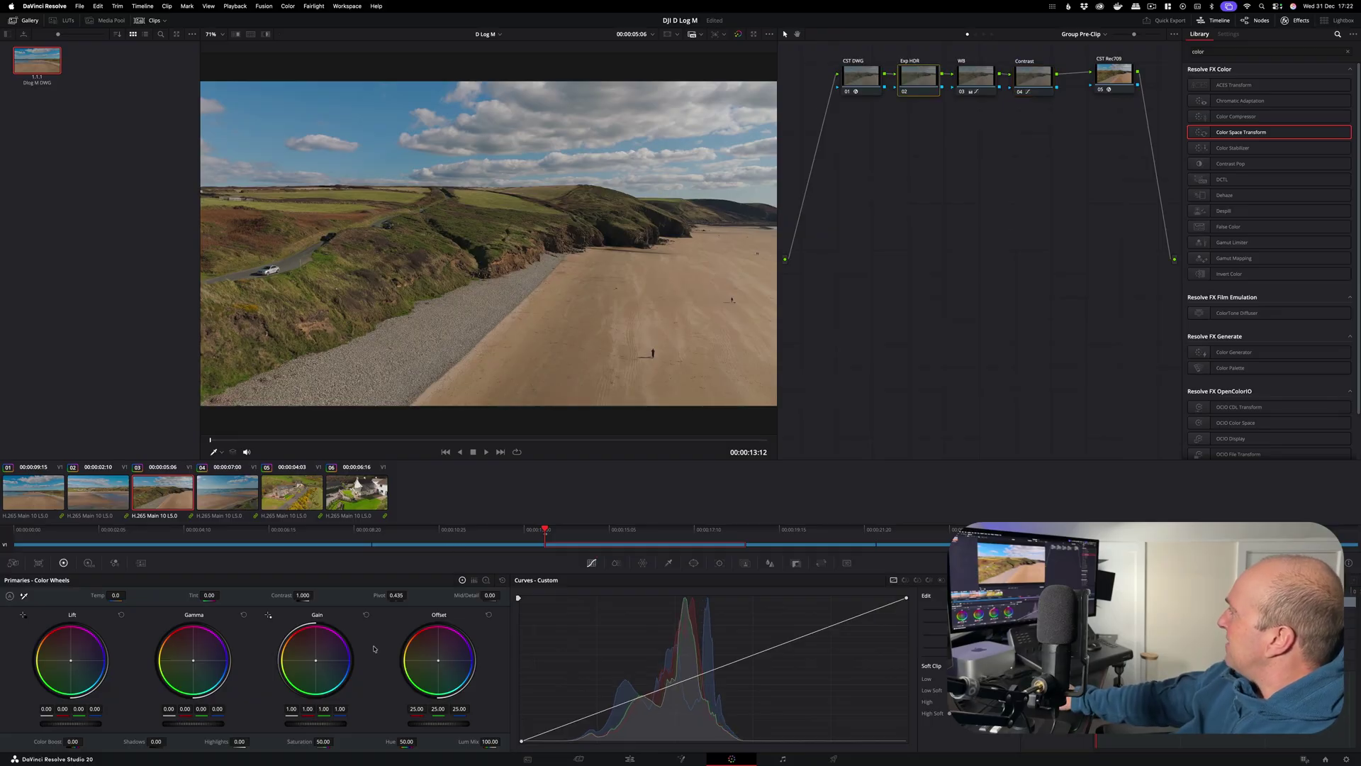
Raise Global Exp in the HDR wheels and check the brighter grade across the clips
click(89, 563)
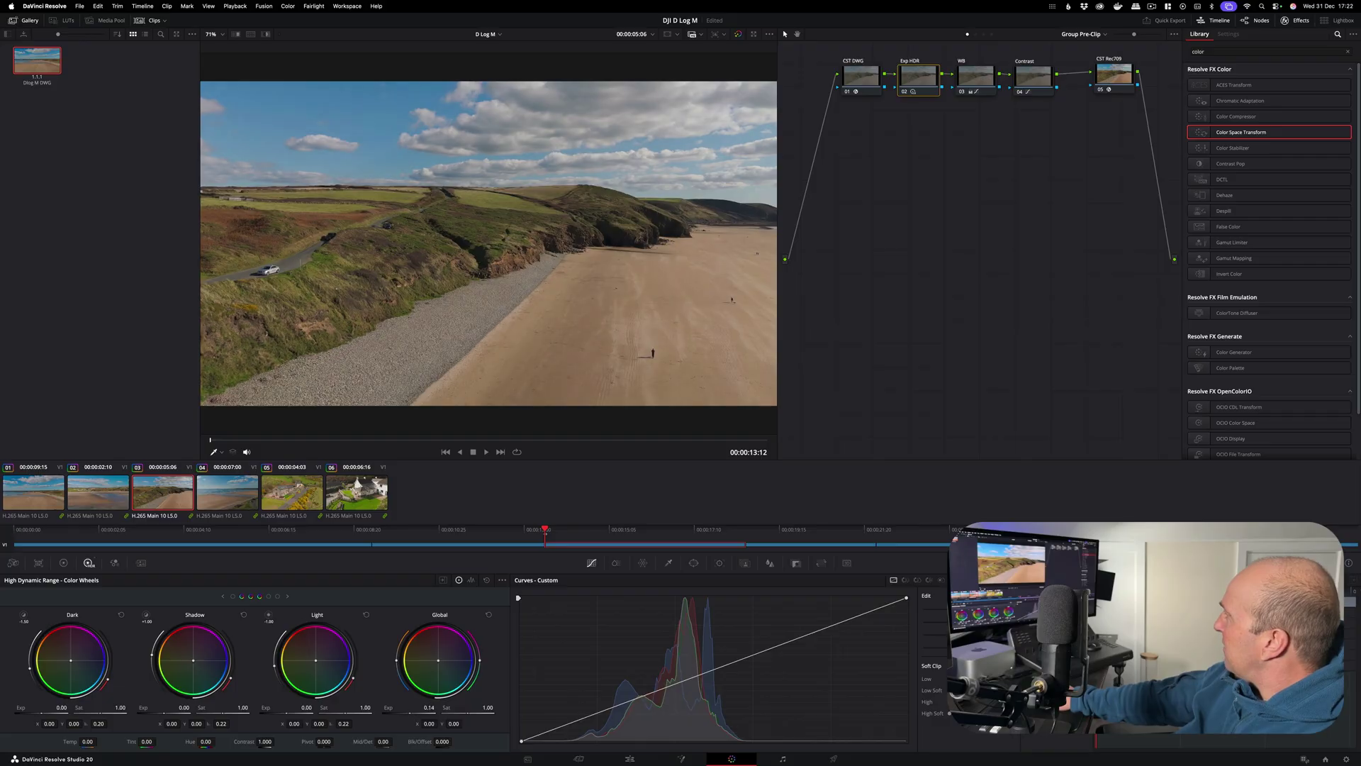
drag(389, 708, 390, 707)
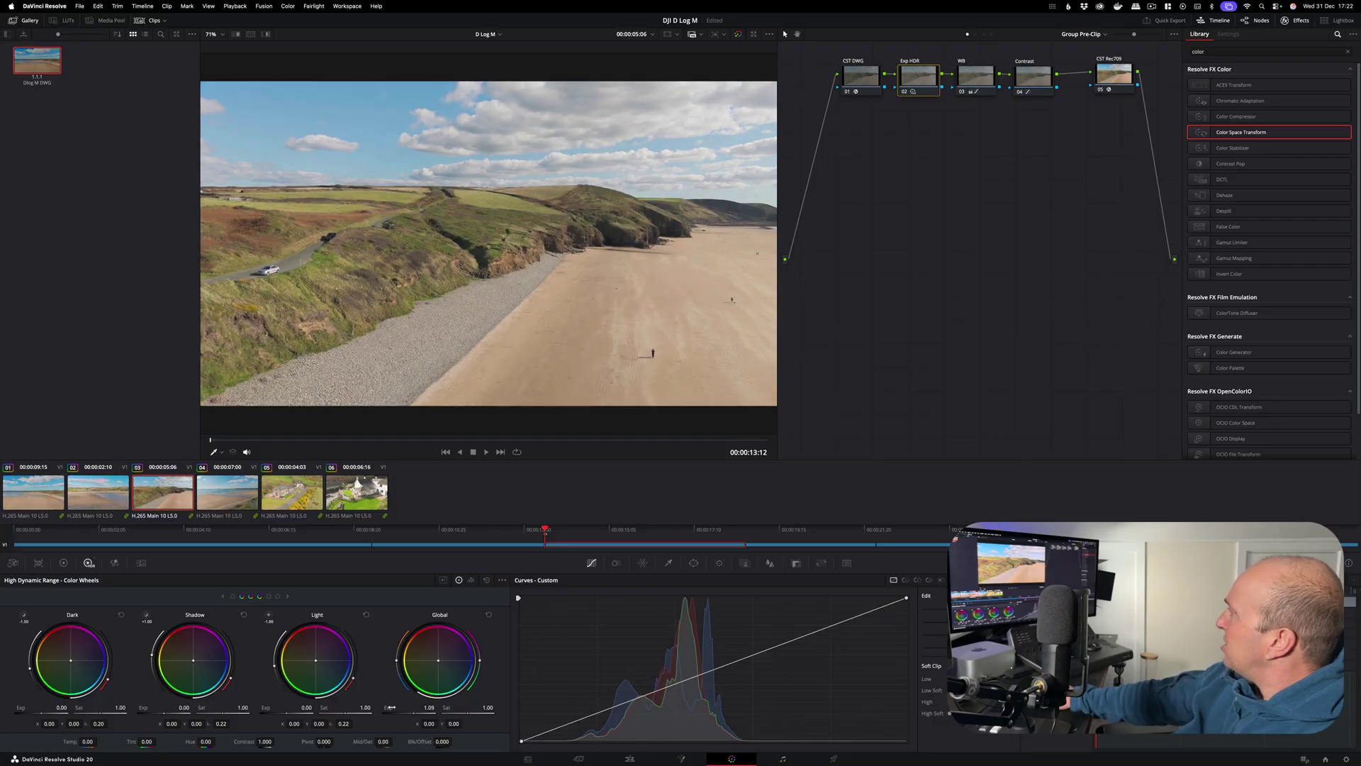
click(300, 498)
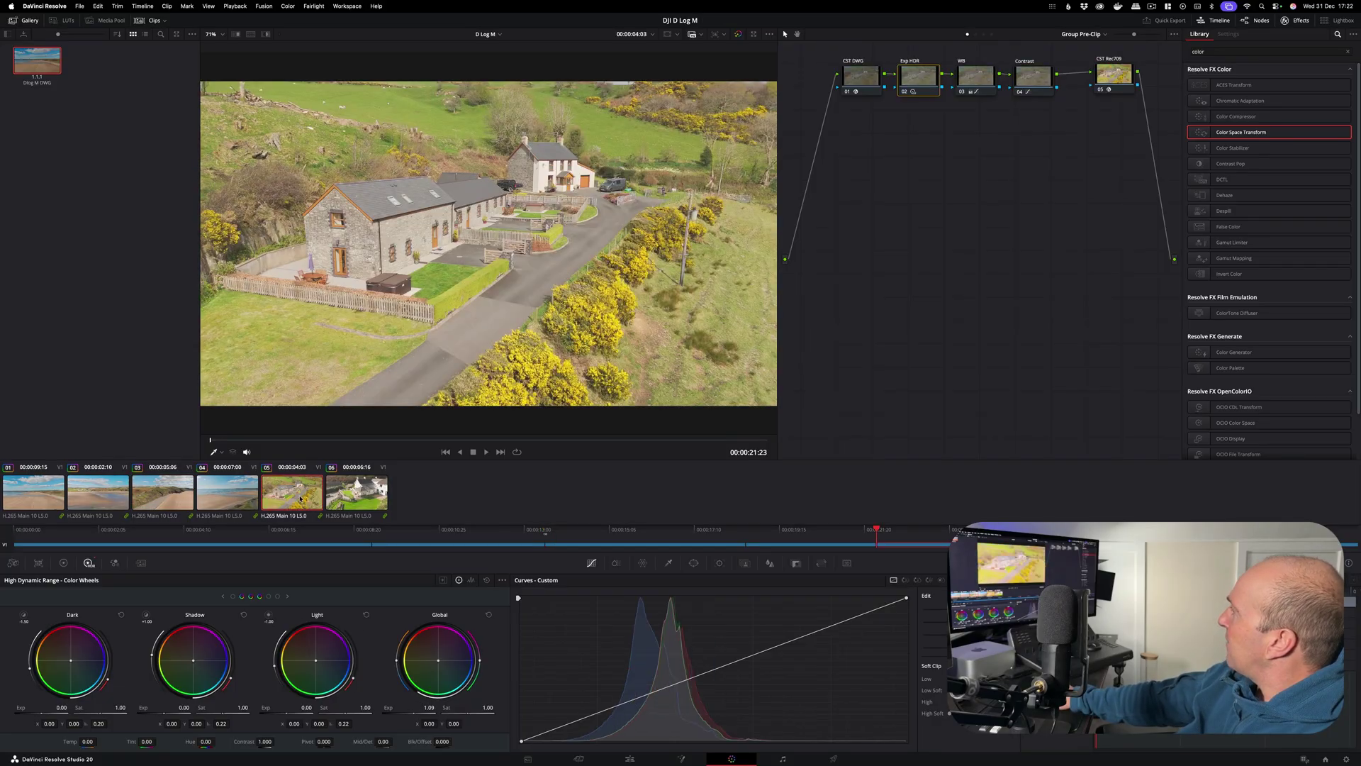
click(356, 492)
click(227, 492)
click(135, 492)
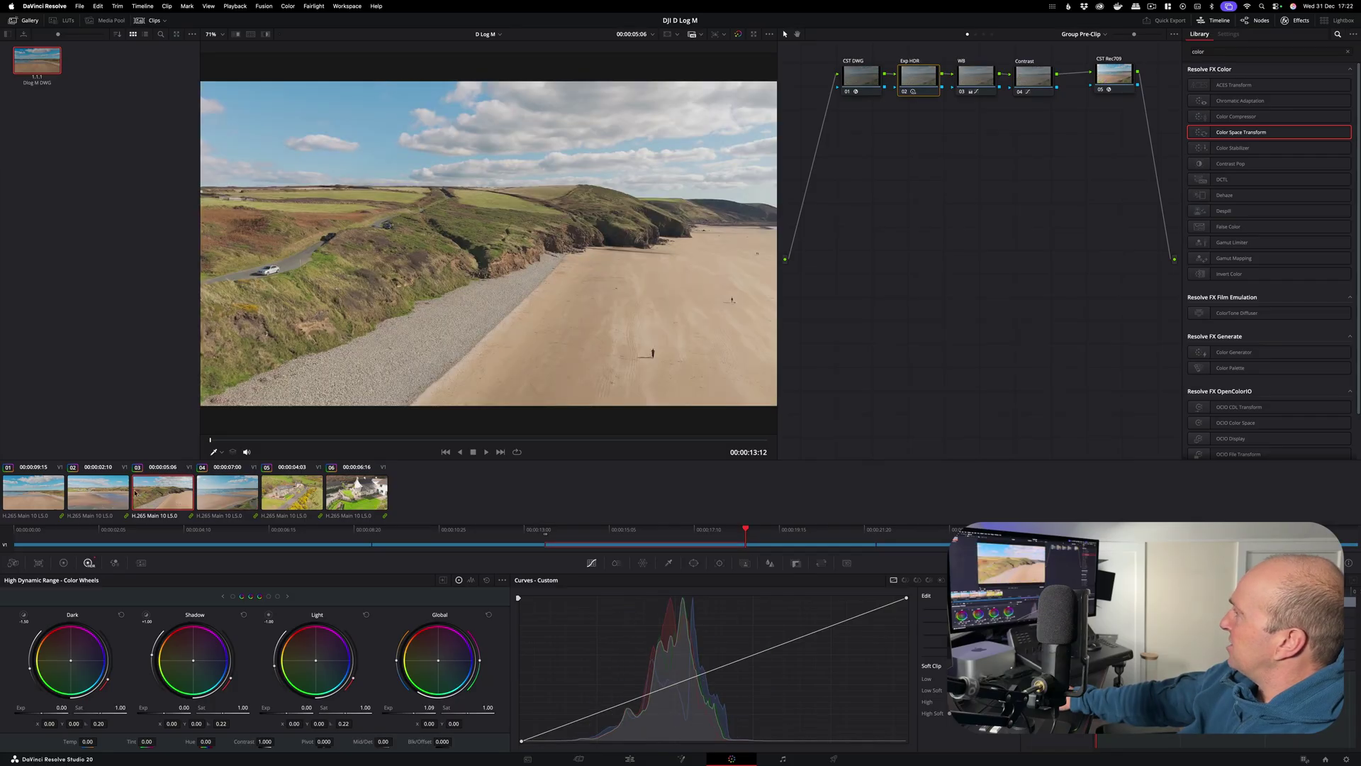
click(98, 492)
click(33, 495)
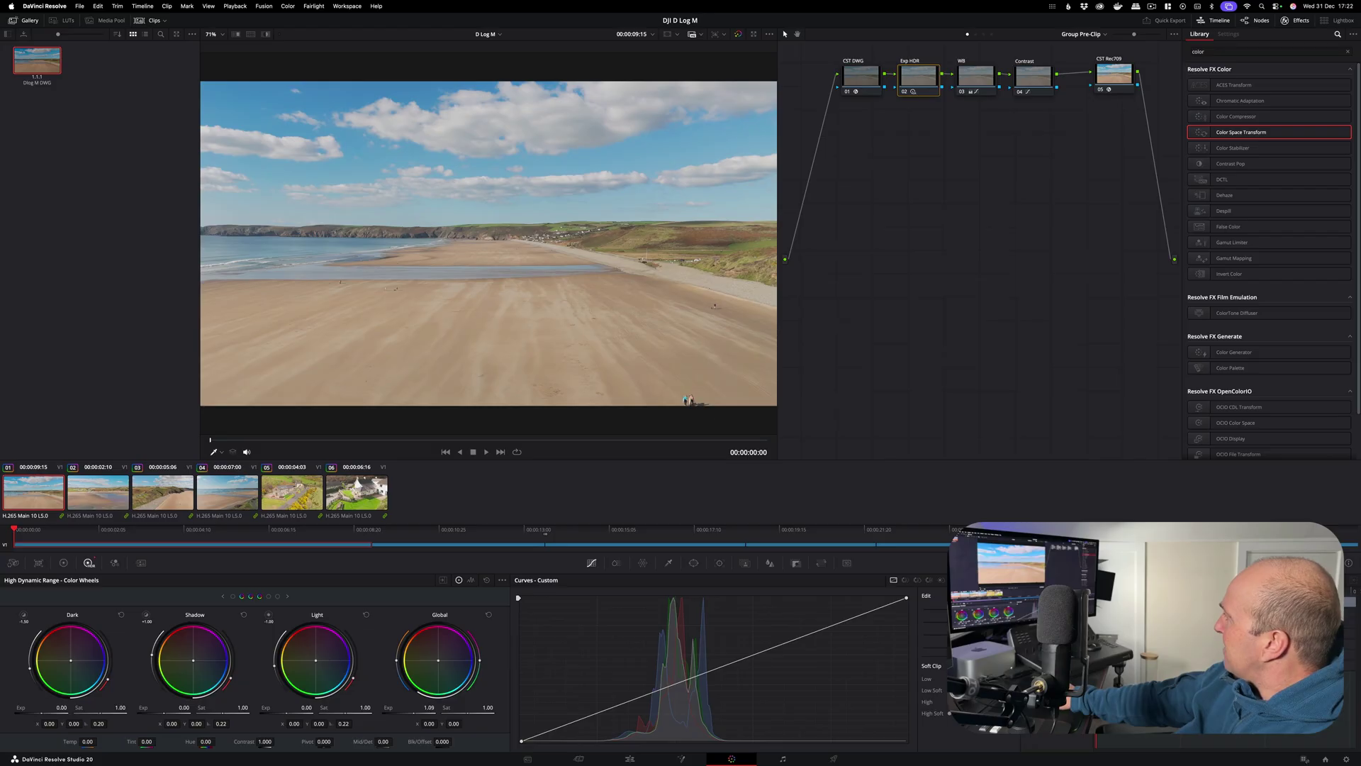
Set Global Exp to exactly 0.50 and recheck clips 02, 06 and 03
double_click(429, 708)
text(0.5)
key(Return)
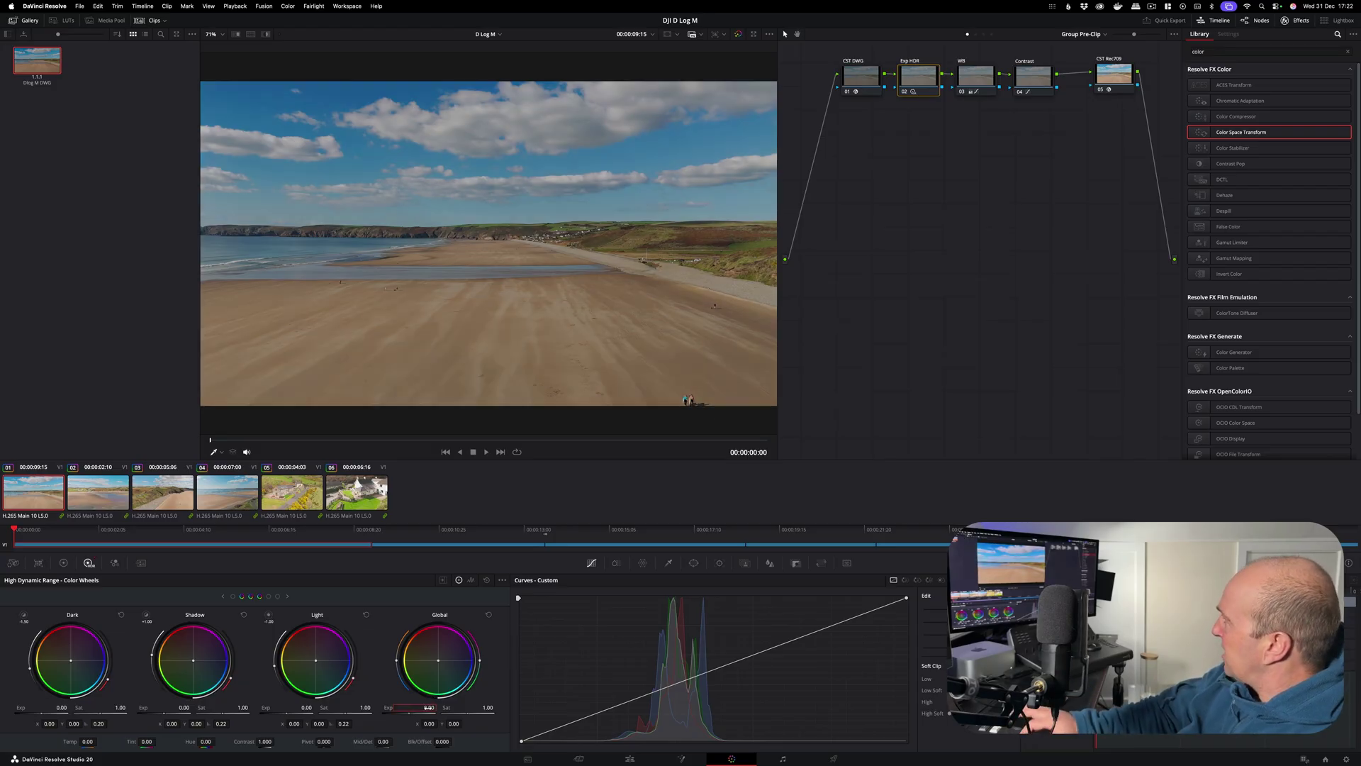
click(98, 492)
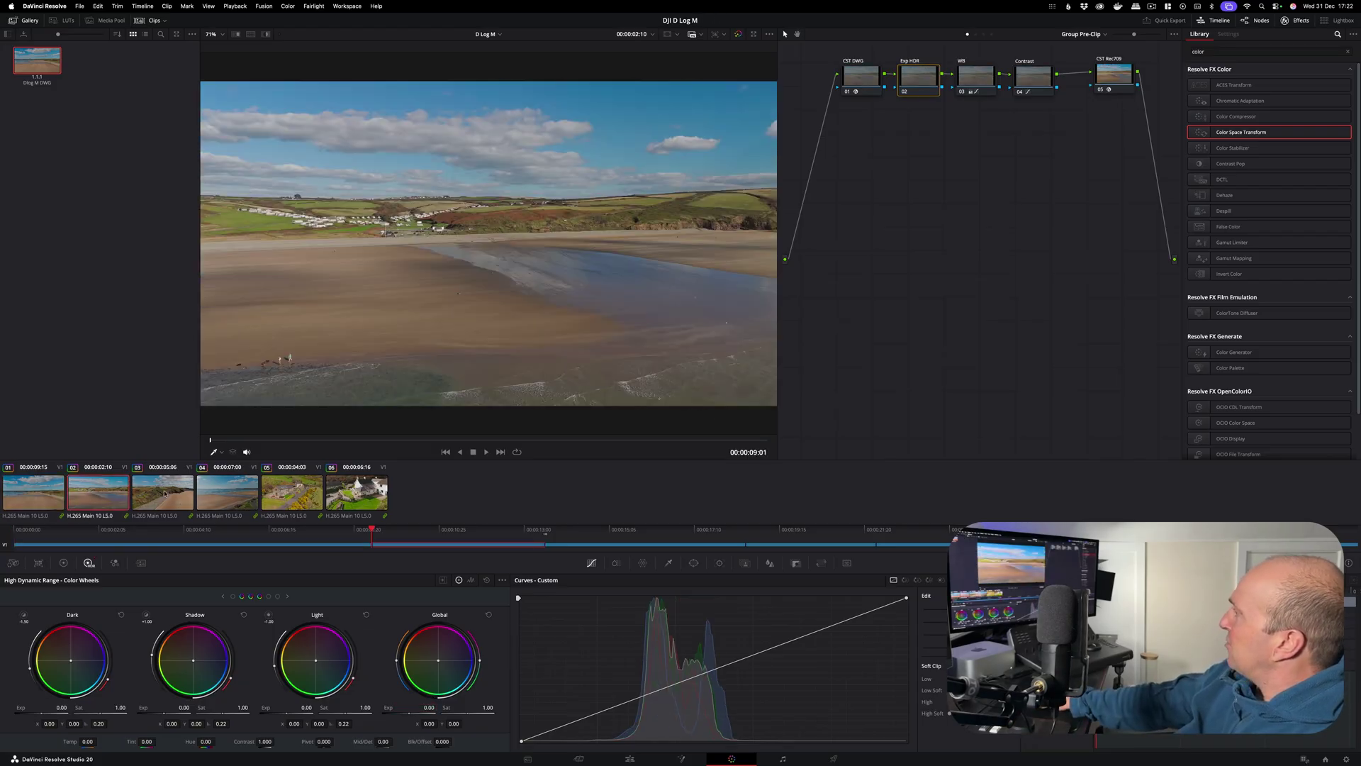
click(164, 493)
click(359, 492)
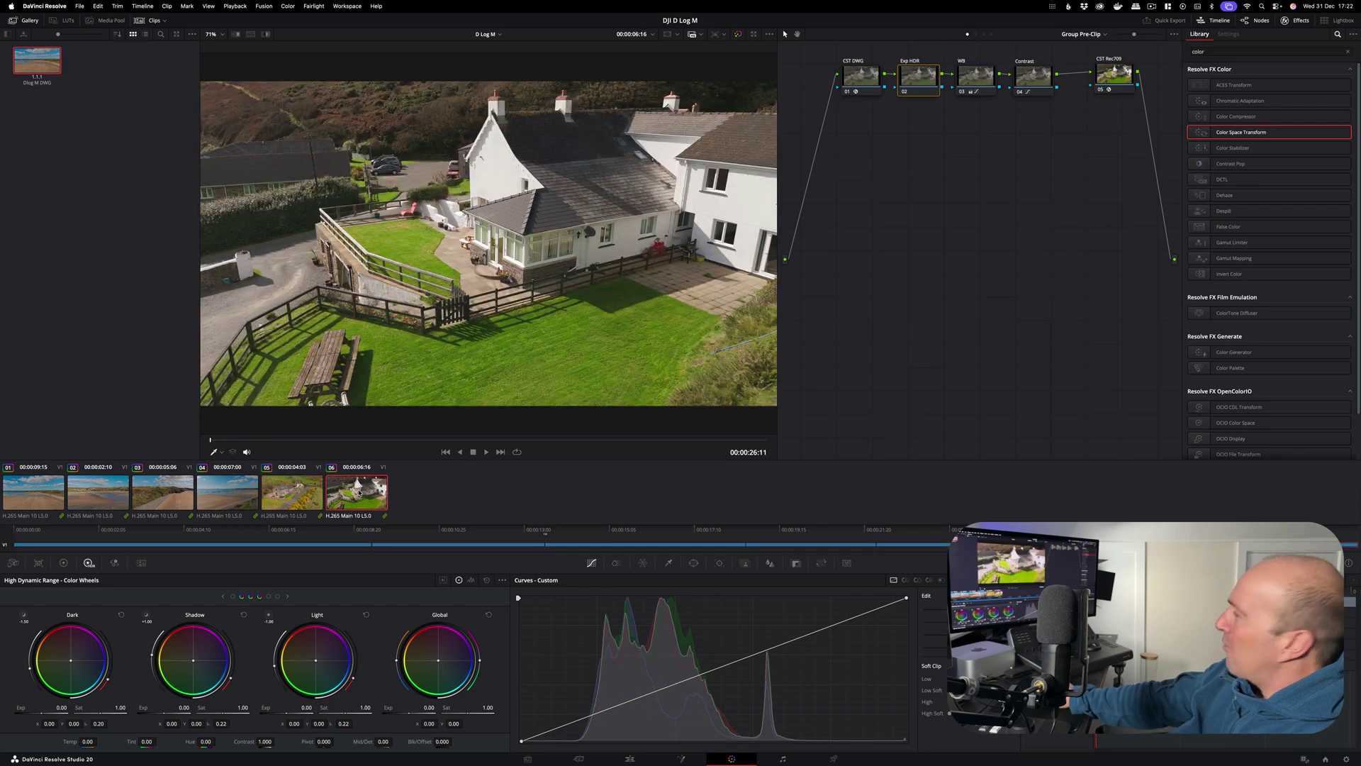
click(171, 500)
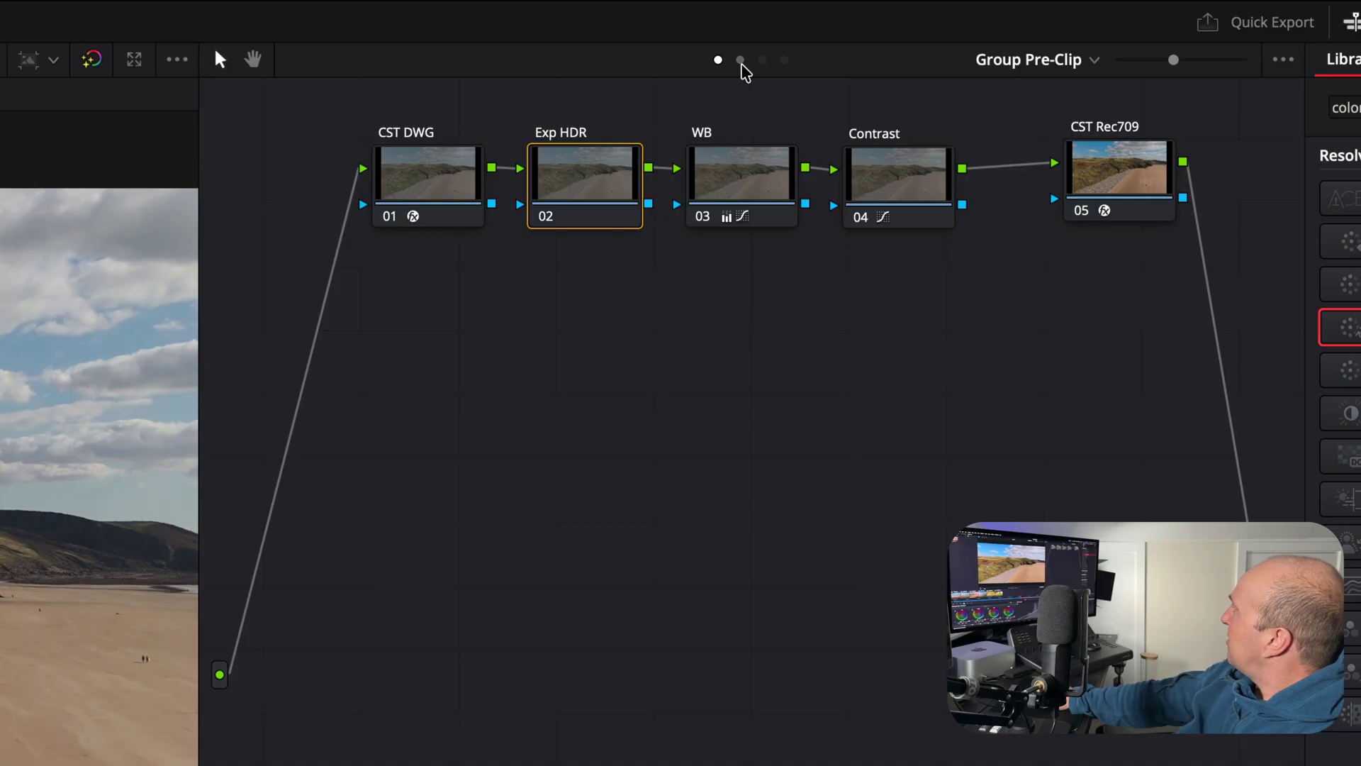
Add a new locked node to clip 03's clip-level node graph
click(741, 61)
key(alt+s)
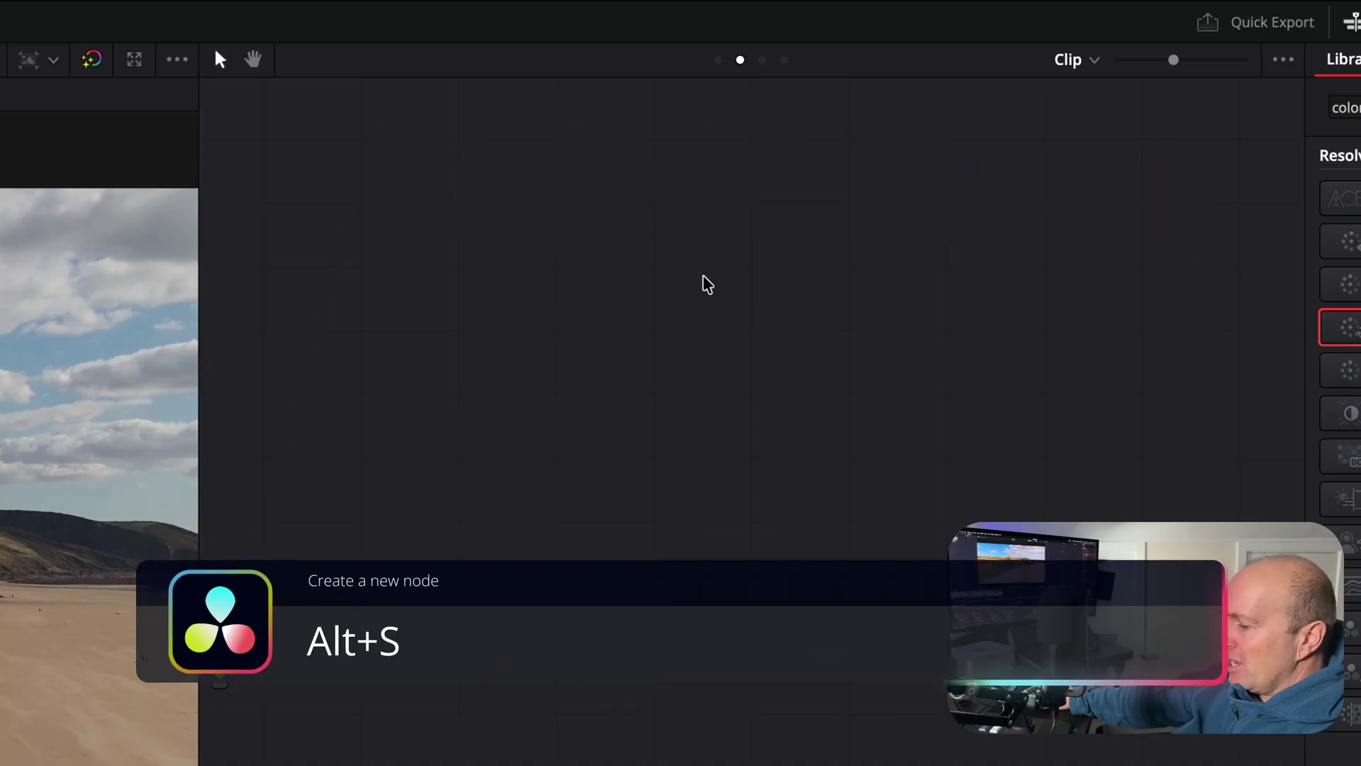
key(alt+s)
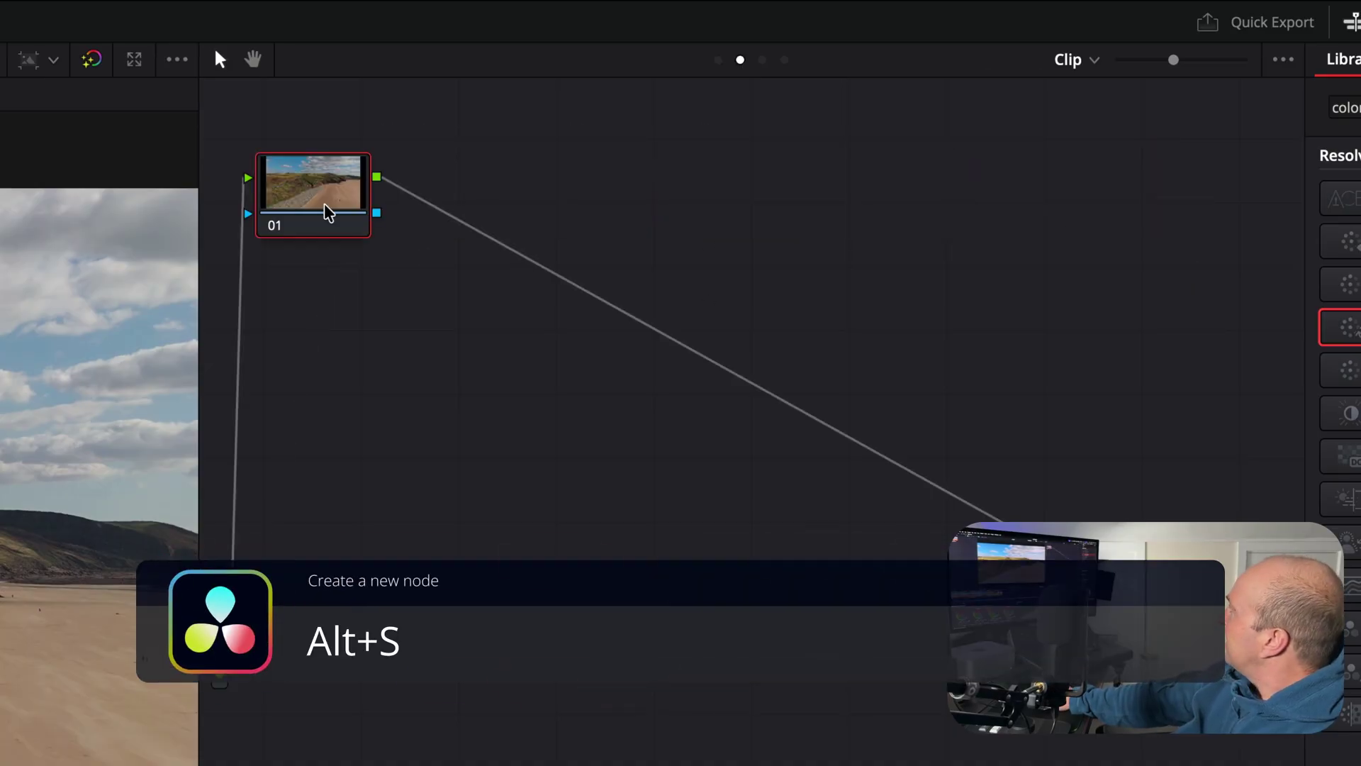
right_click(323, 200)
click(434, 292)
Label the new node 'Exp' and lower its Dark exposure
right_click(321, 200)
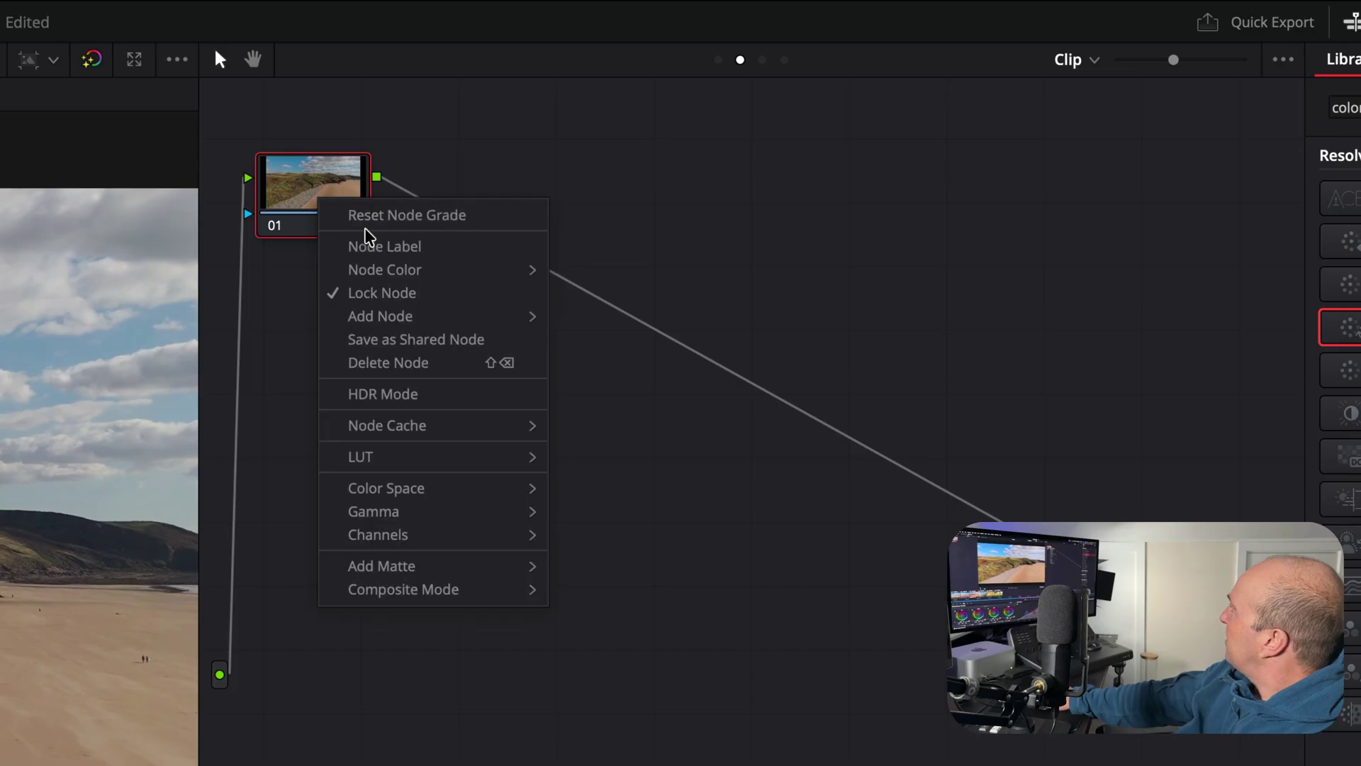
click(367, 246)
text(Ex)
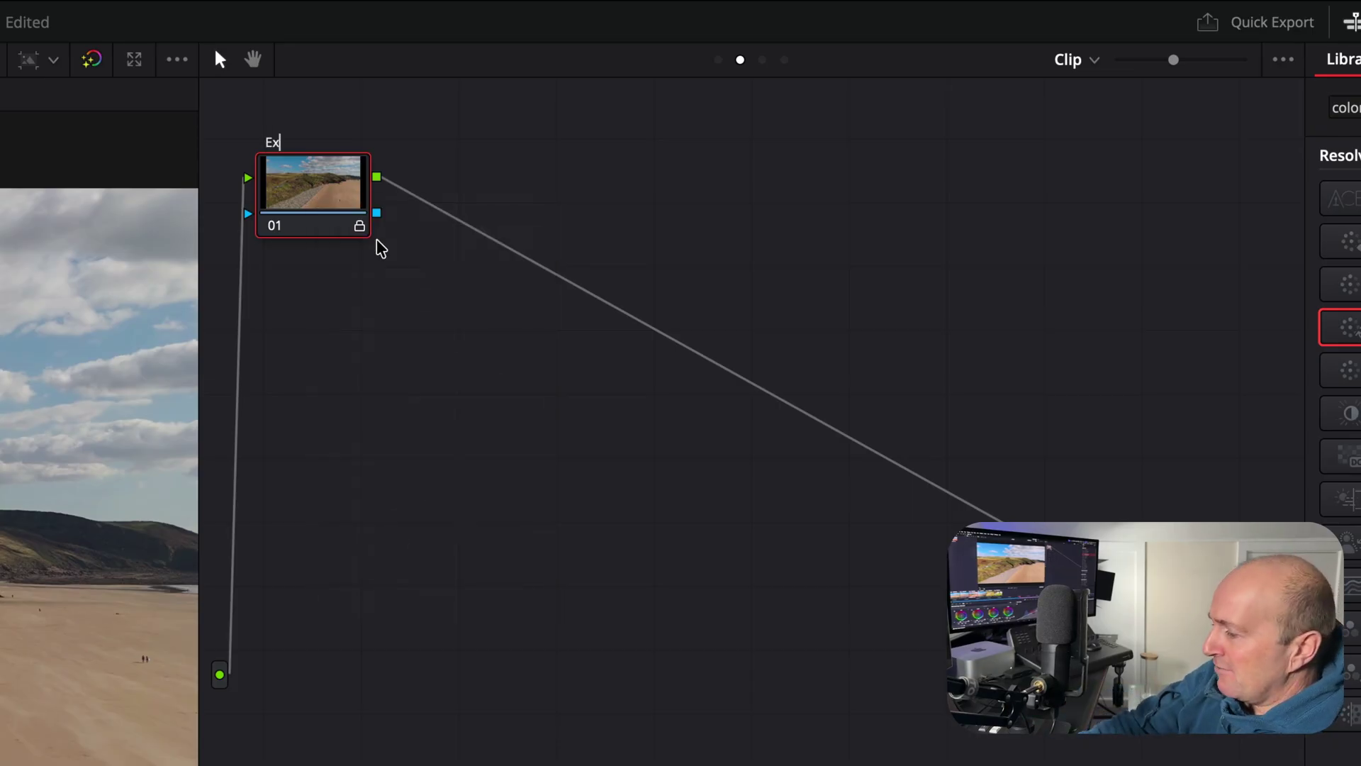
text(p)
key(Return)
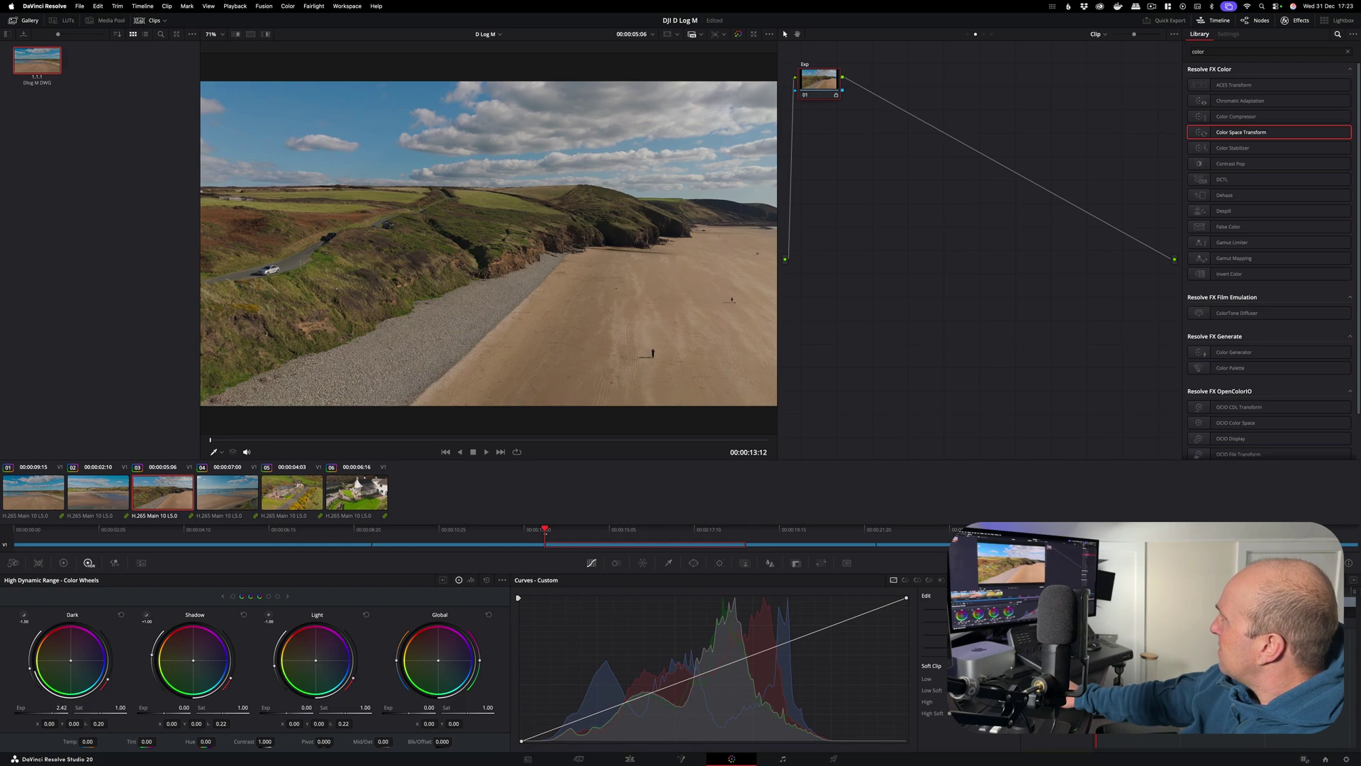
drag(31, 642, 35, 684)
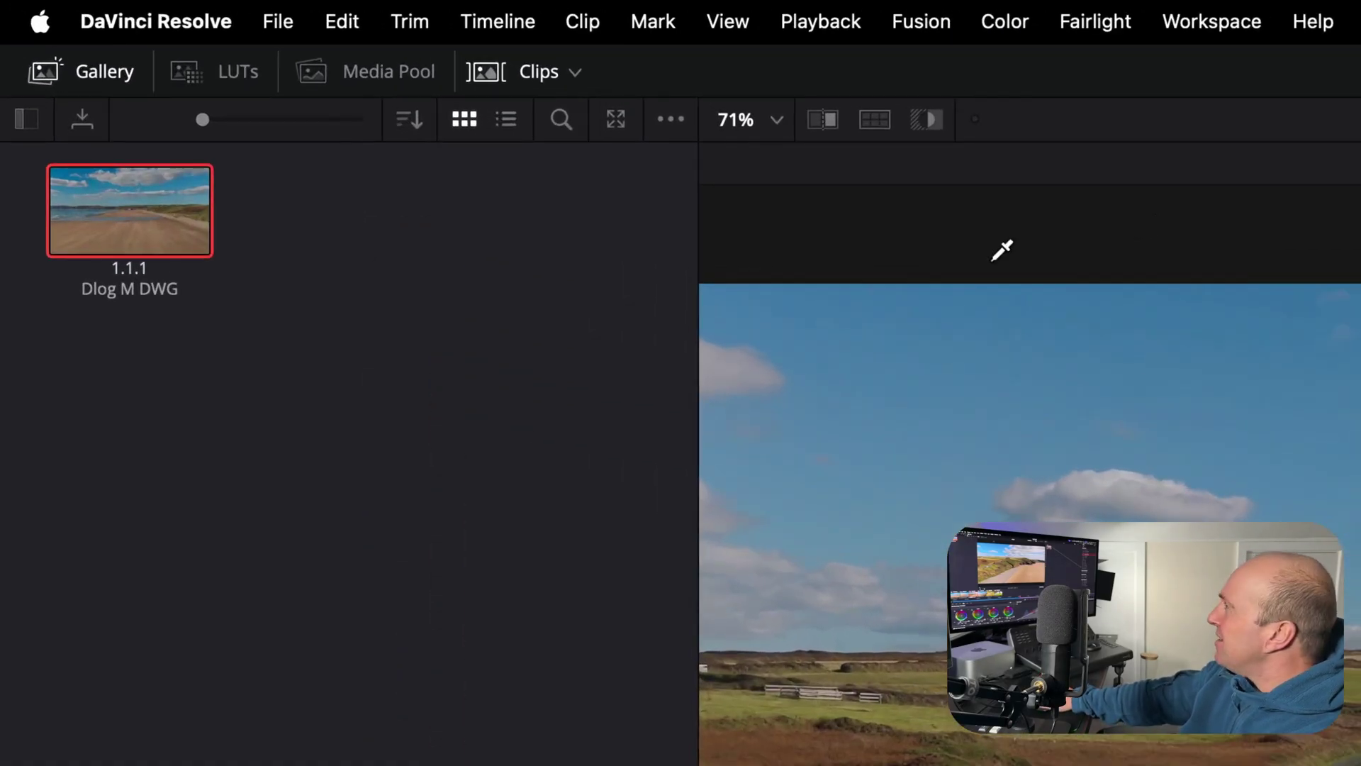
Export the Dlog M DWG still as a DRX file to the Desktop, then import a DRX grade into the gallery
click(151, 384)
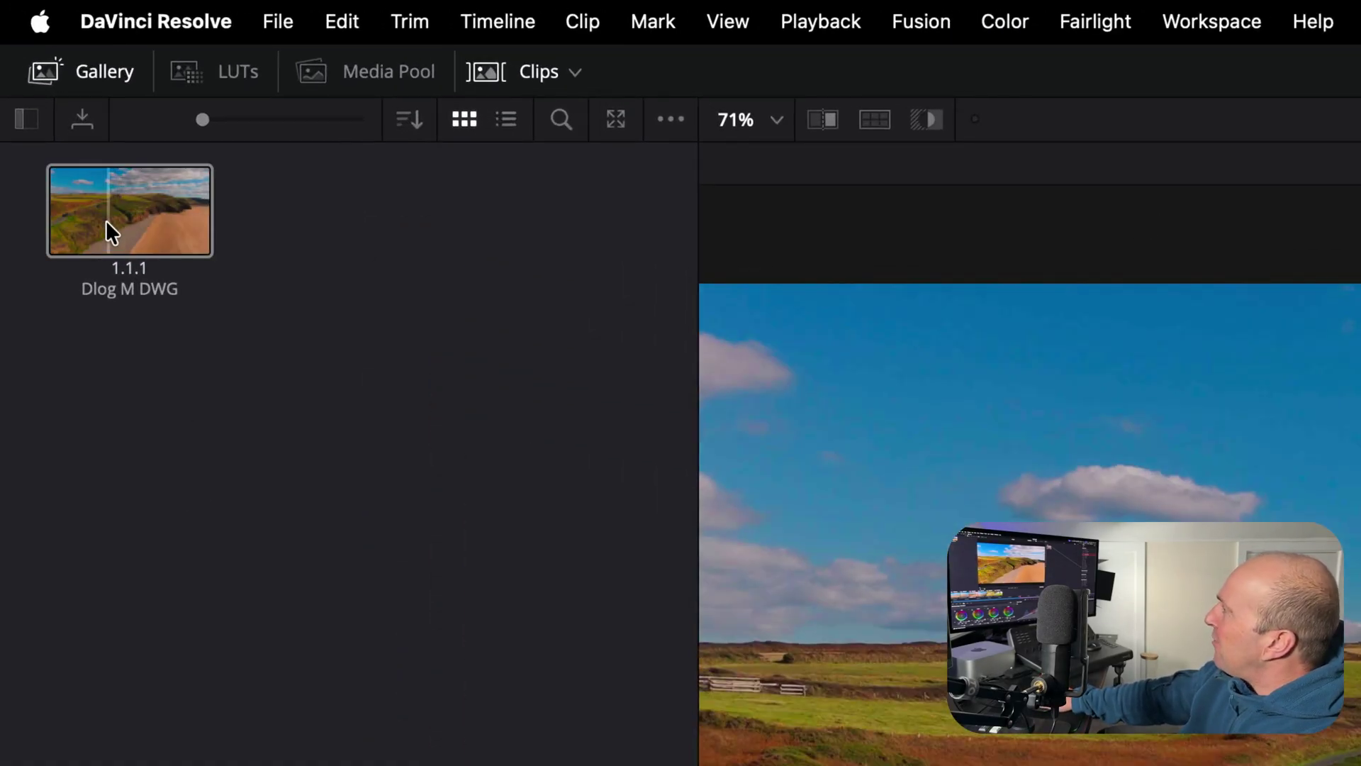
click(118, 223)
right_click(118, 219)
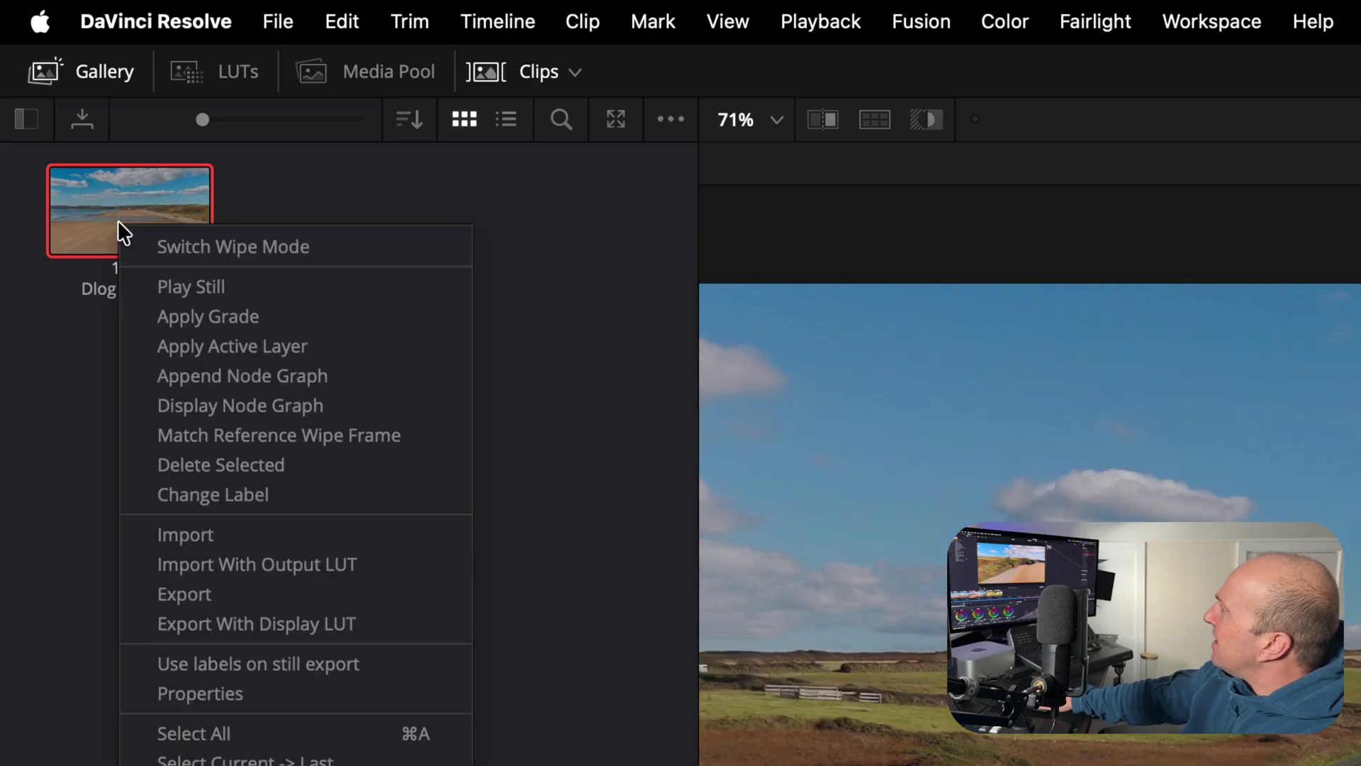
click(300, 599)
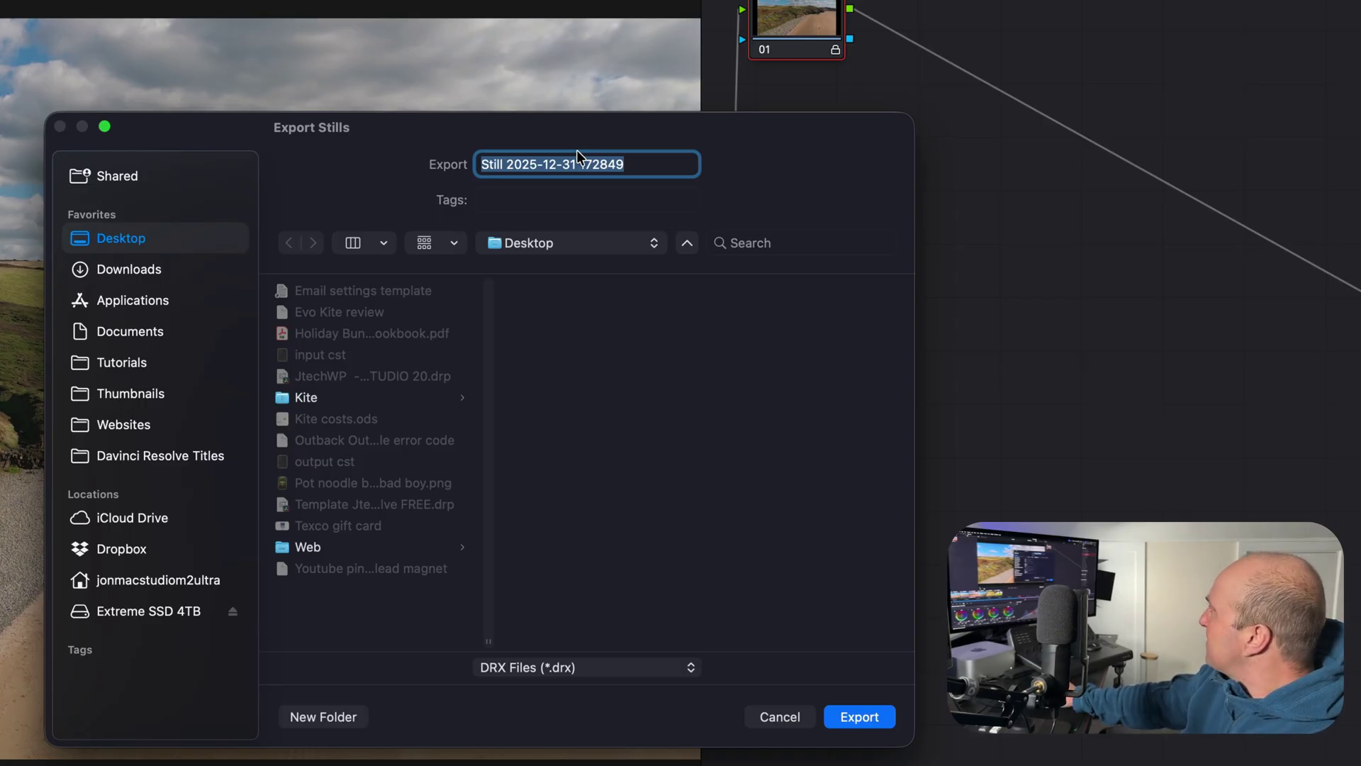
key(Return)
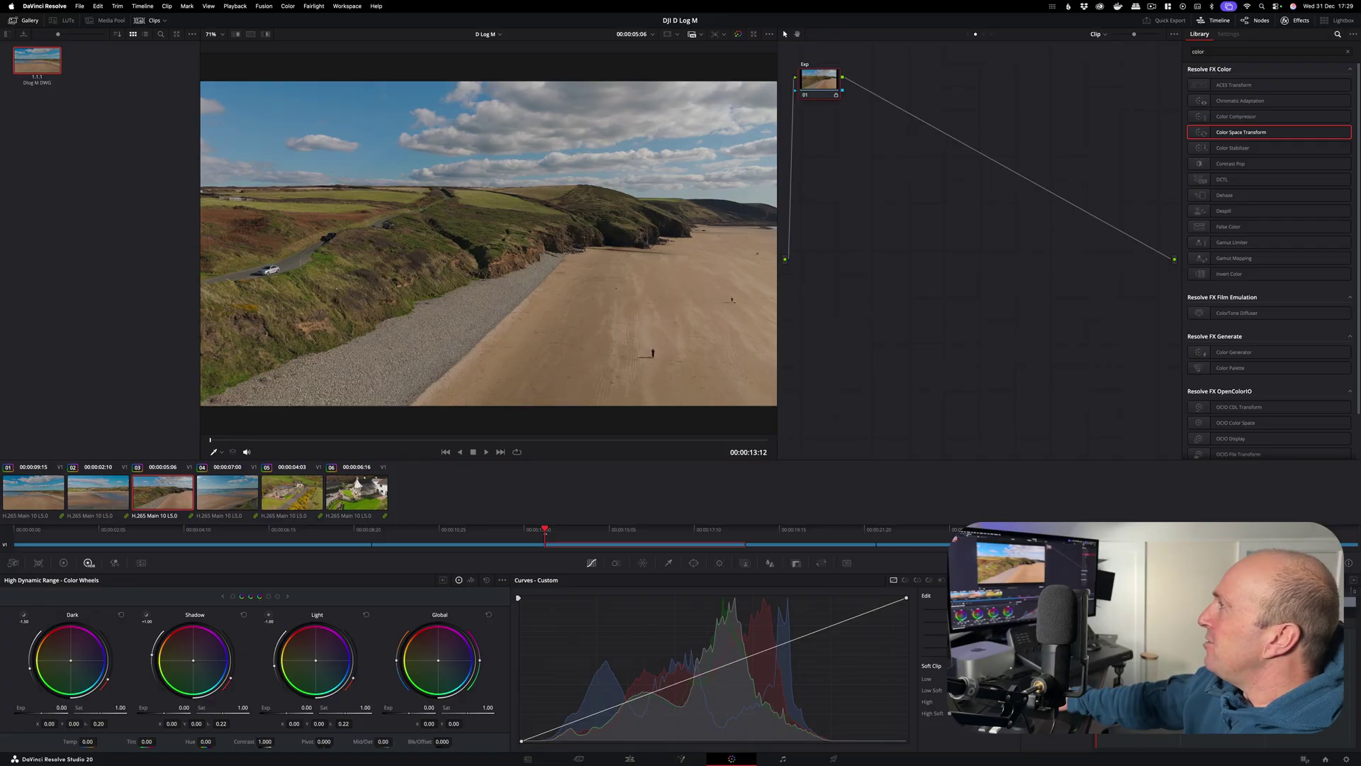
drag(14, 92, 121, 101)
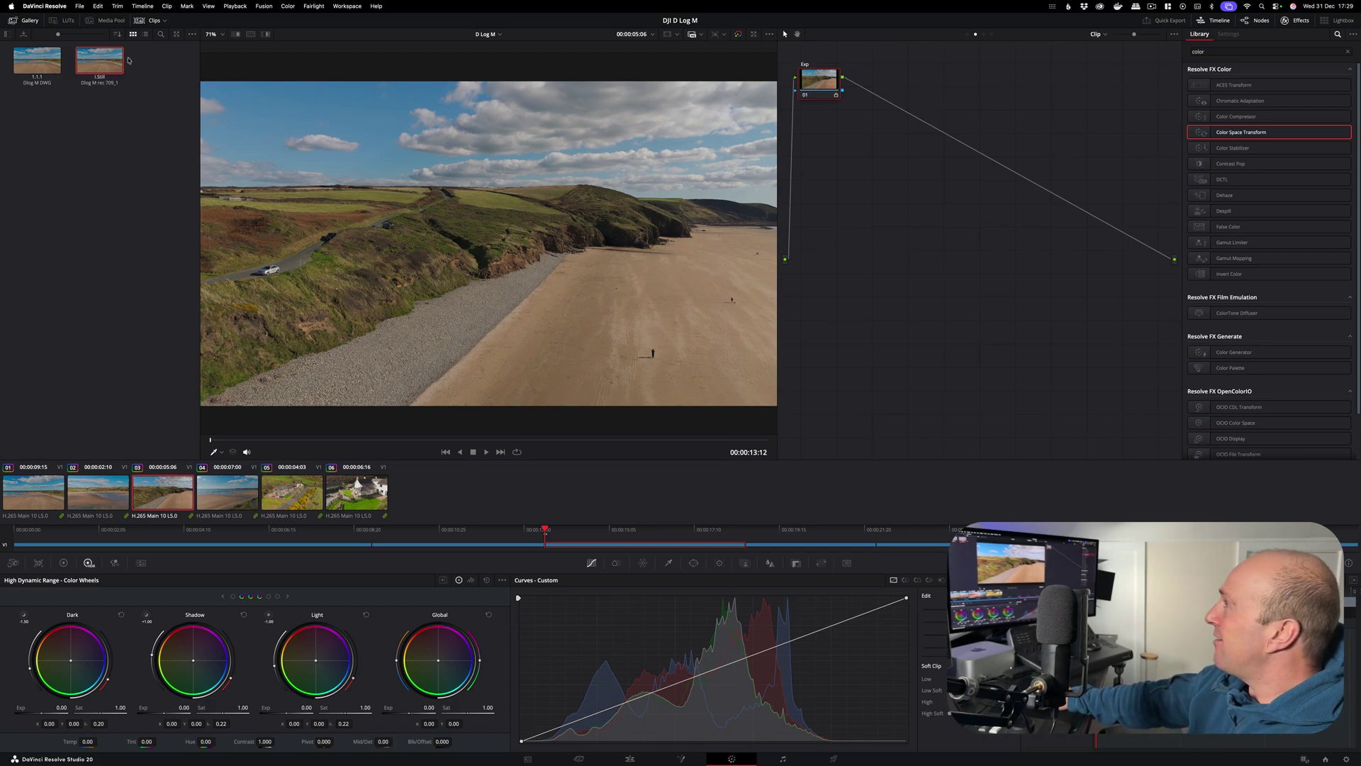
right_click(105, 63)
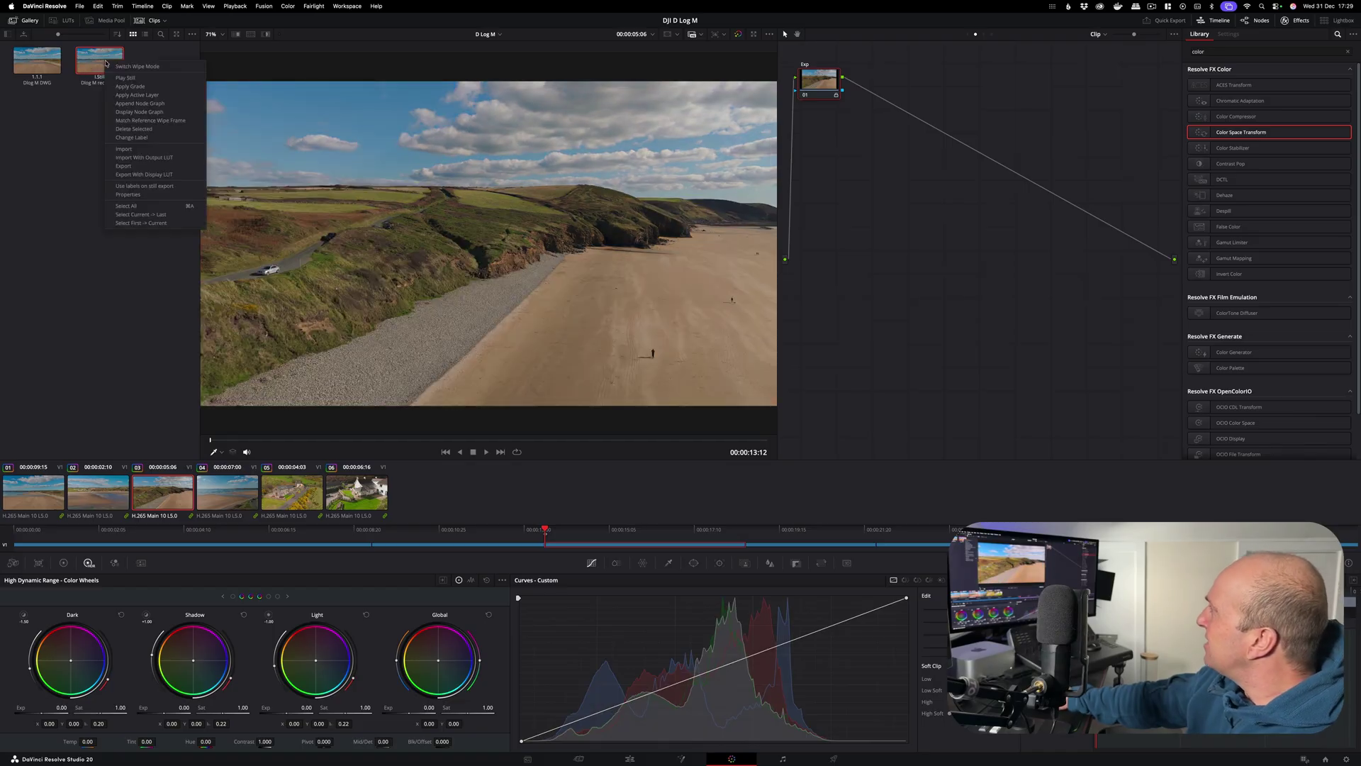
Delete the imported Dlog M Rec709 still from the gallery
click(143, 130)
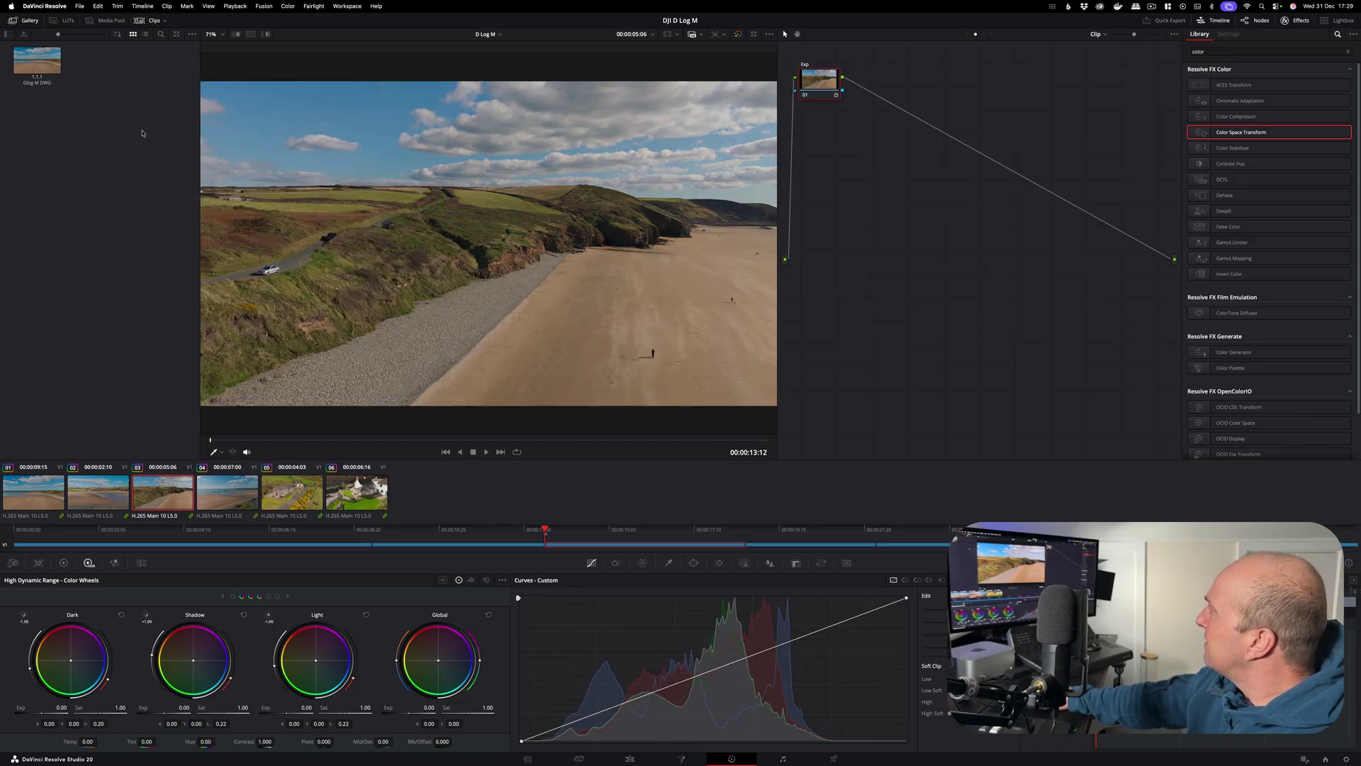